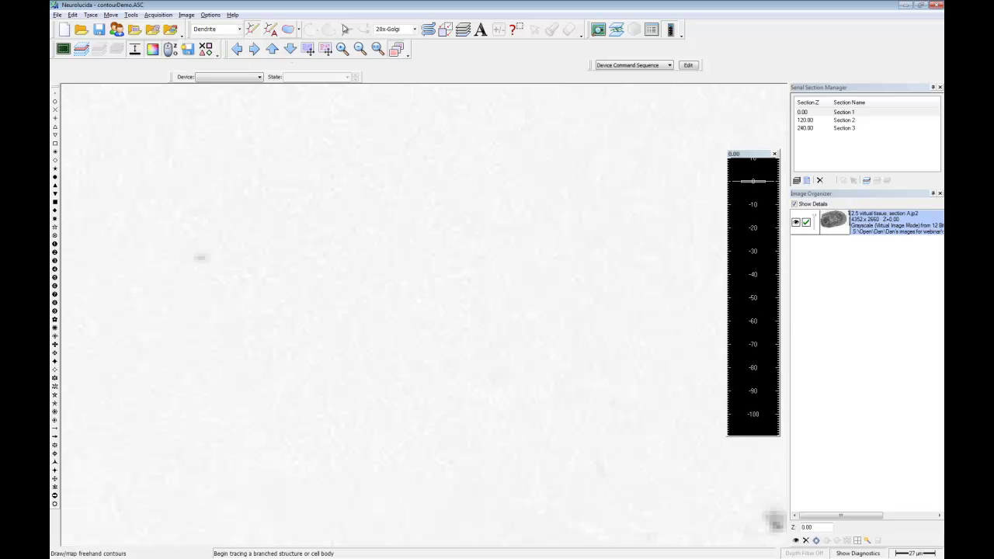
Step: Switch to the 2.5x-Golgi objective, zoom out, then zoom in on the section's left side
click(407, 30)
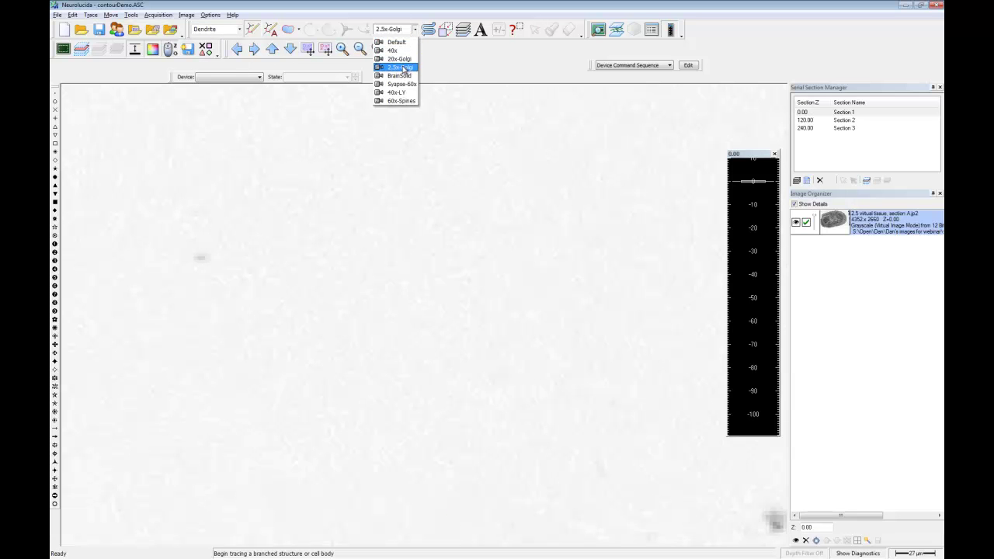
click(403, 68)
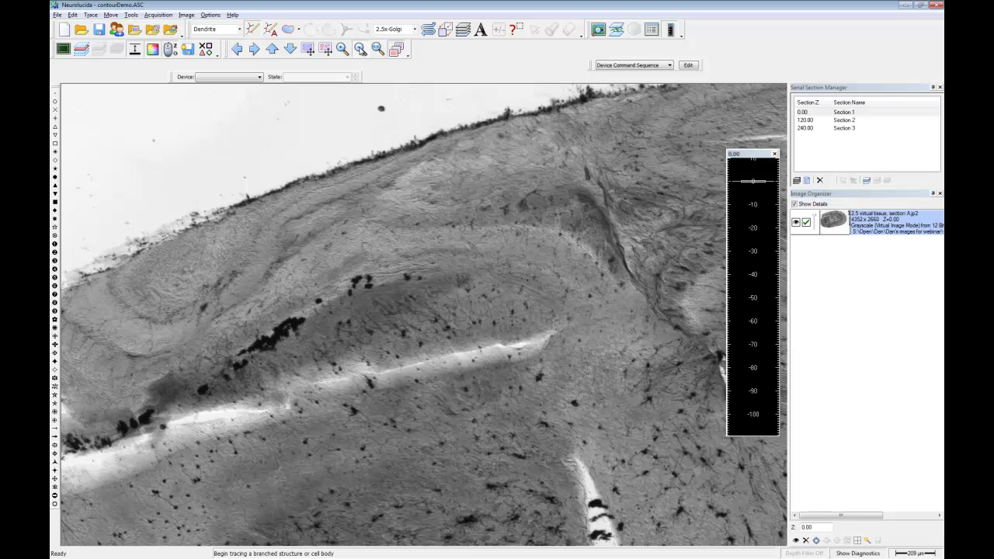
click(360, 49)
click(361, 49)
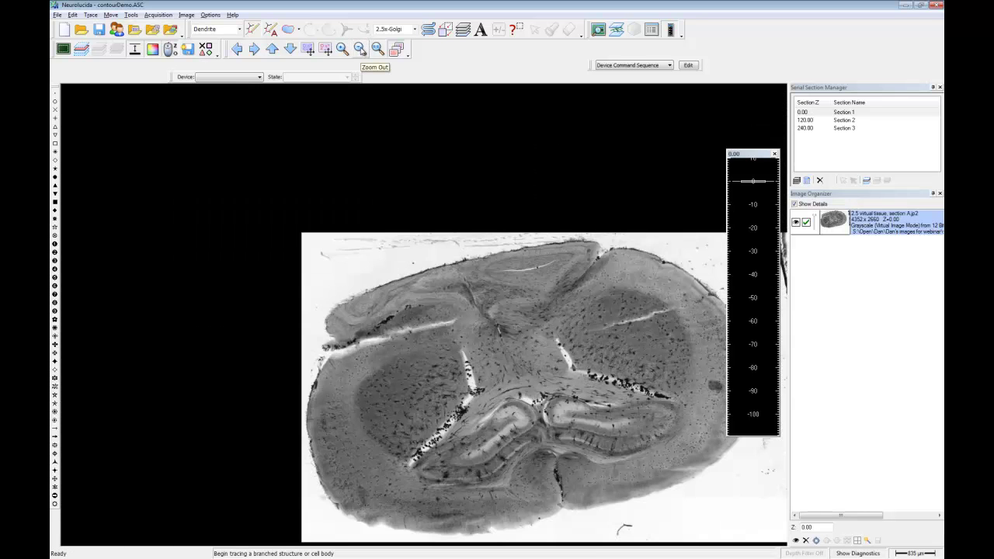
click(361, 49)
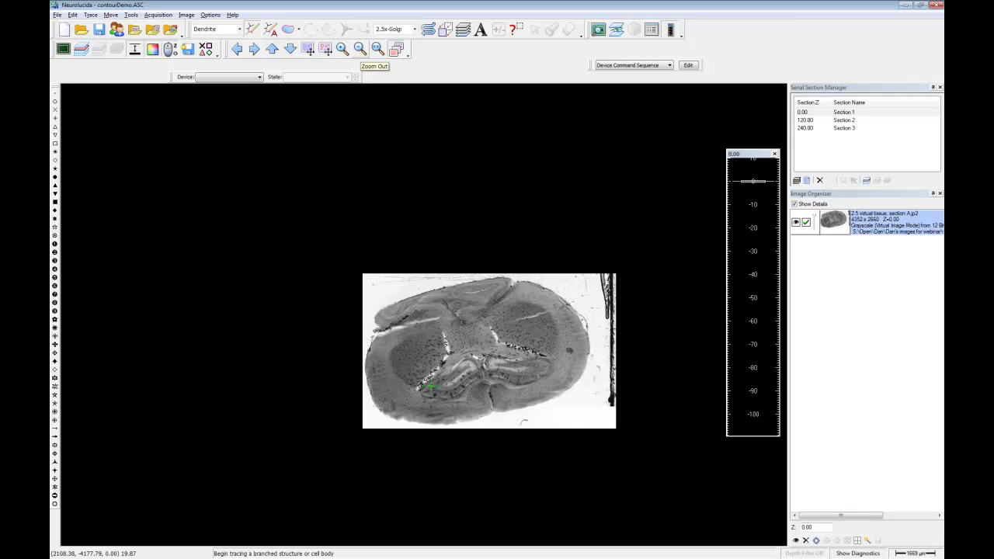
click(342, 49)
drag(340, 289, 458, 430)
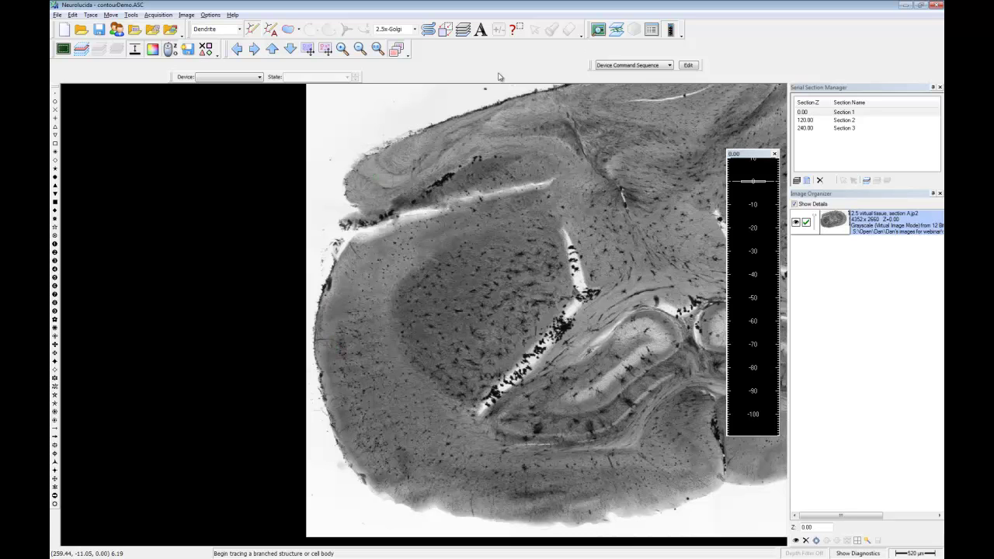
Step: Fine-tune the zoom and mark a Move > Define AutoMove Area rectangle over the left tissue
click(378, 49)
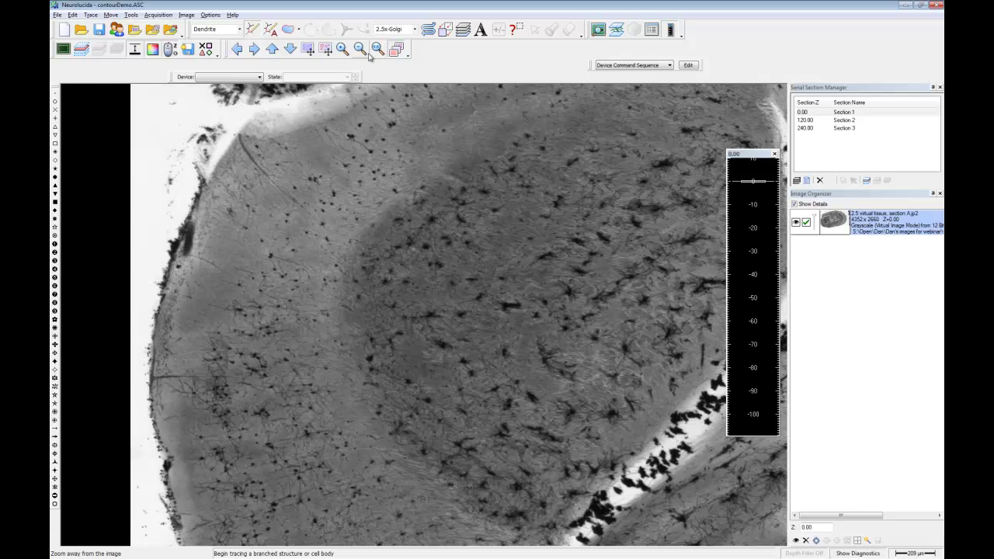
click(360, 48)
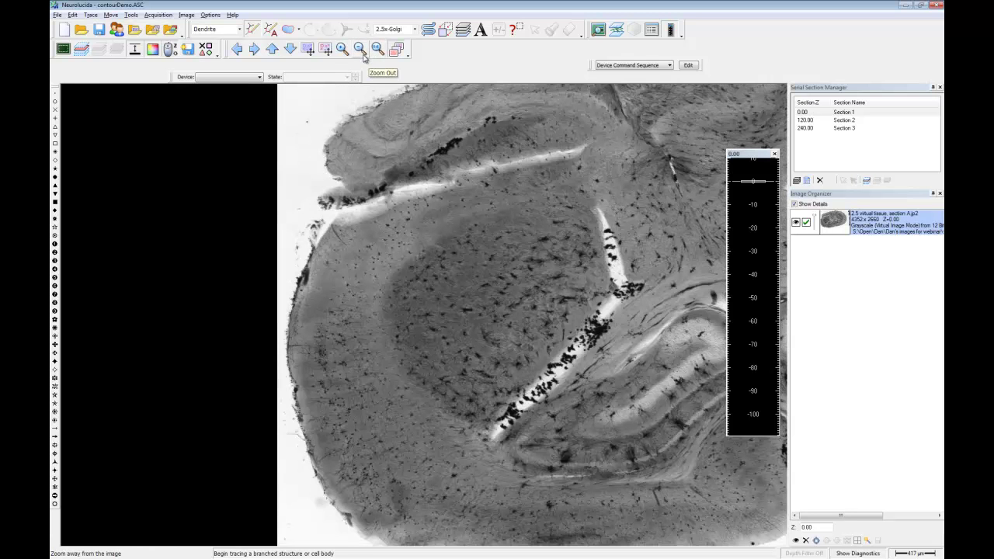
click(110, 15)
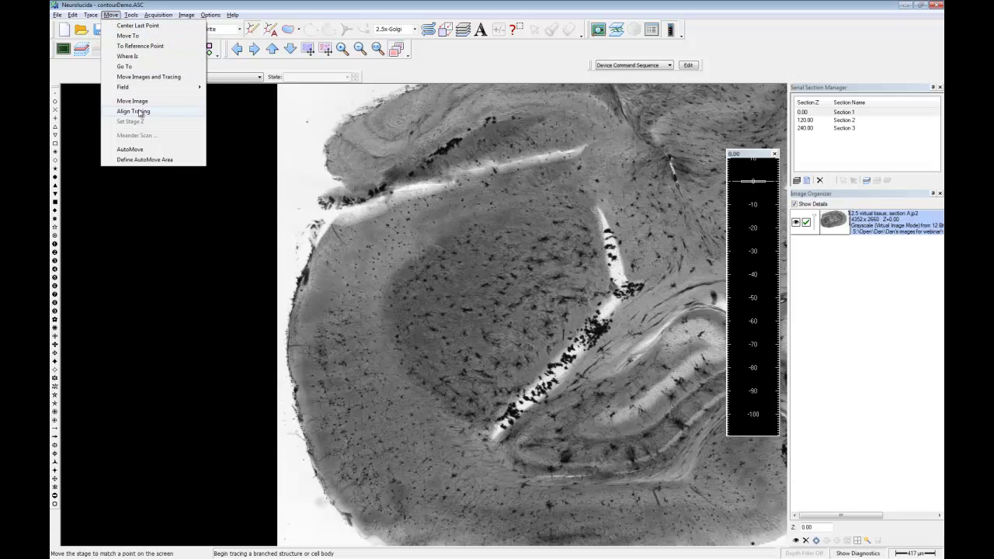
click(144, 160)
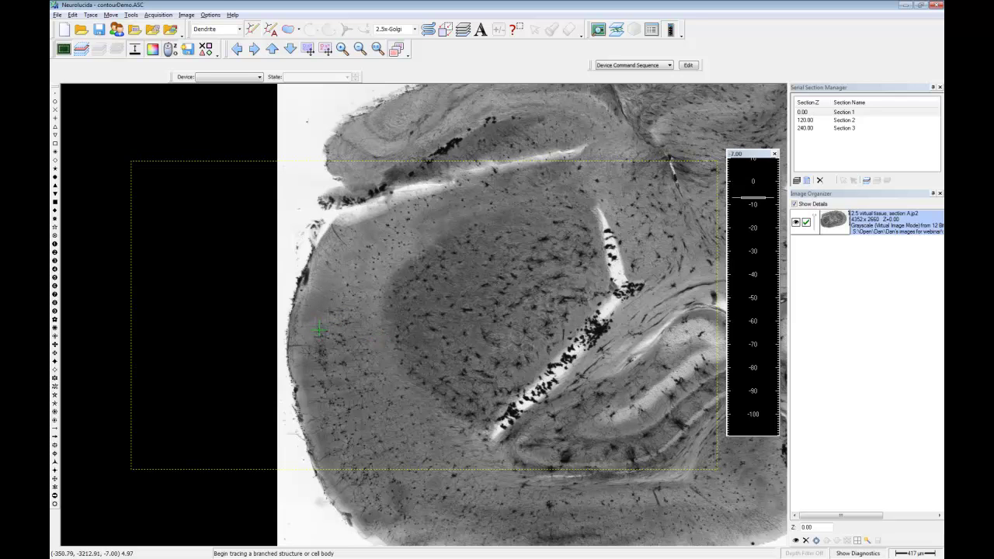
Step: Review Display Preferences, then the Mouse Wheel settings in General Preferences, keeping them unchanged
click(210, 15)
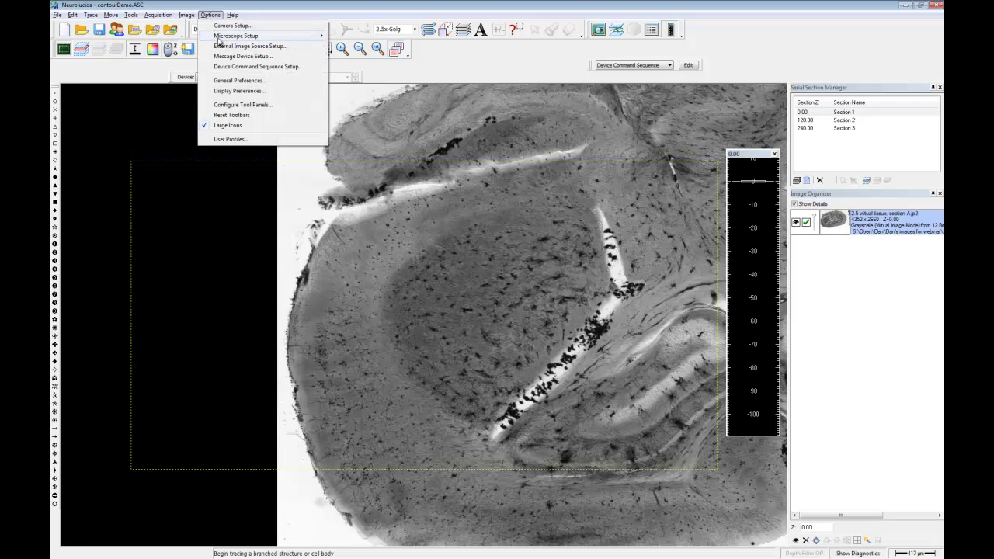
click(239, 91)
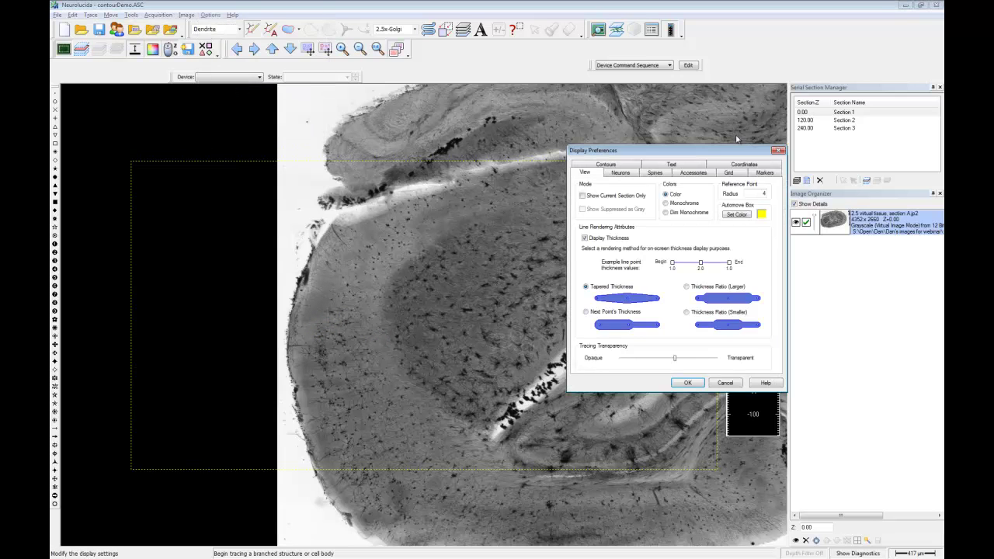
click(778, 152)
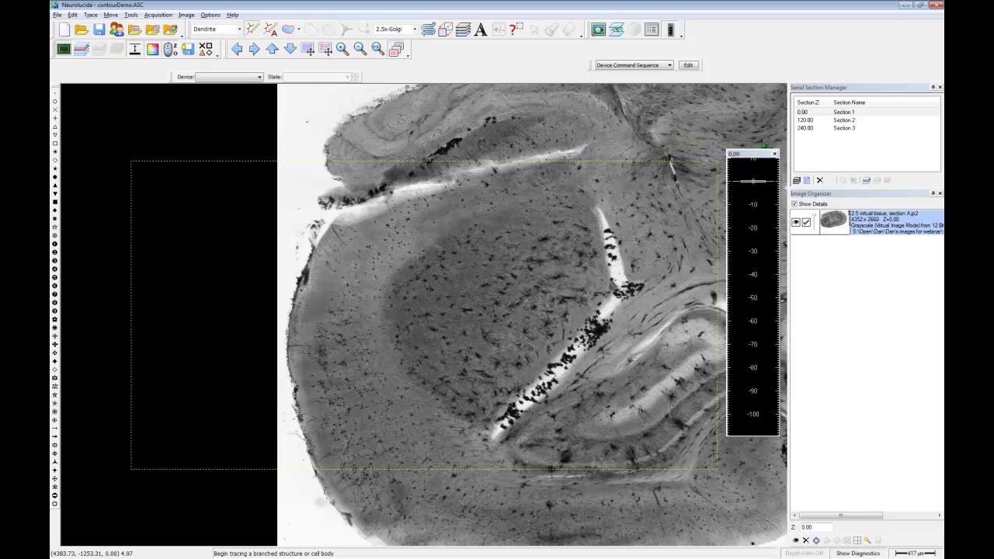
click(211, 14)
click(234, 83)
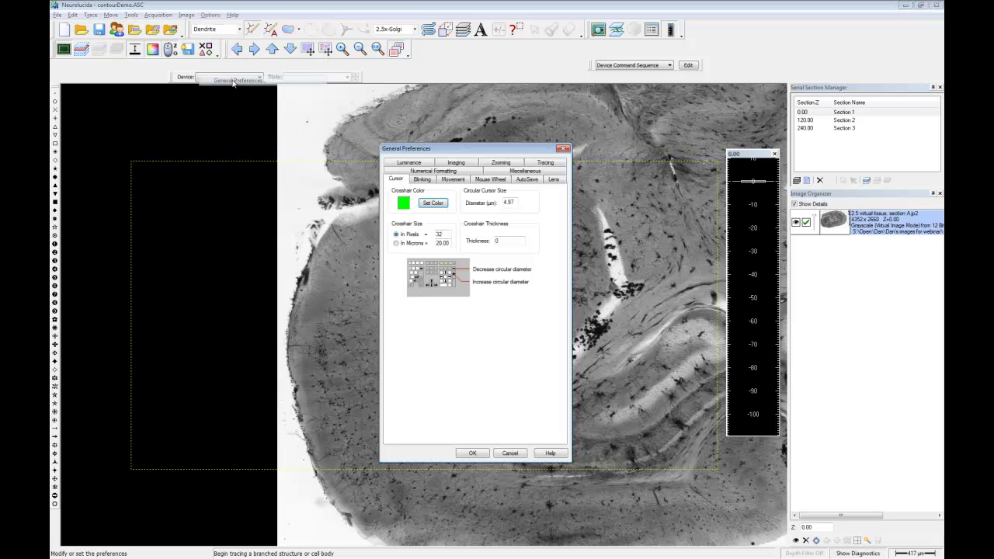
click(485, 181)
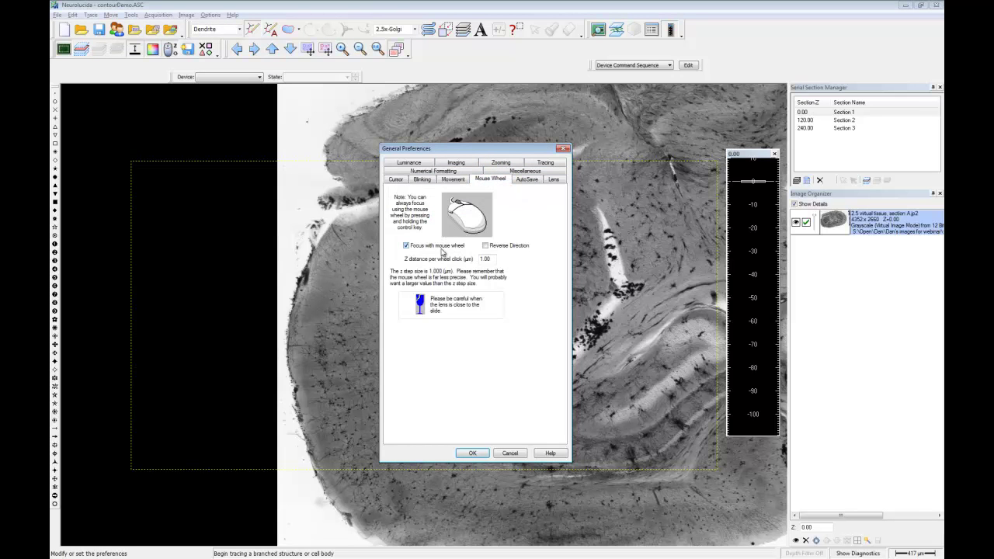
click(472, 453)
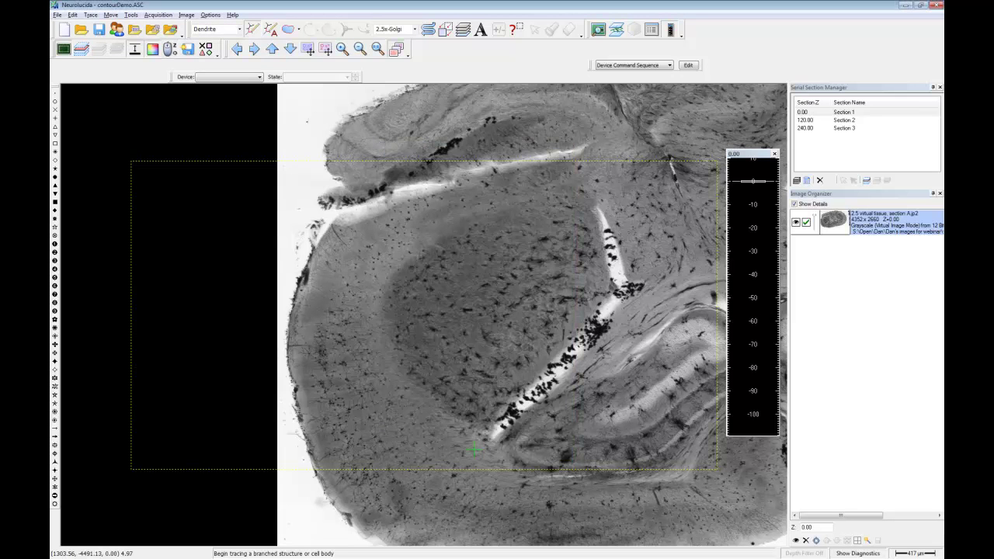
Step: Switch tracing to Contour Mapping with the brain outline contour type
click(238, 30)
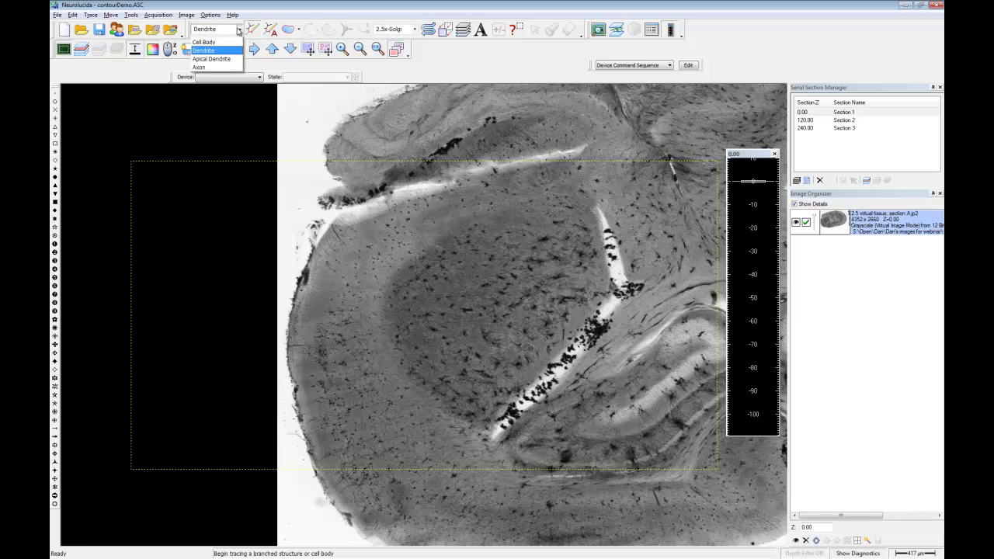
click(239, 30)
click(90, 15)
click(101, 48)
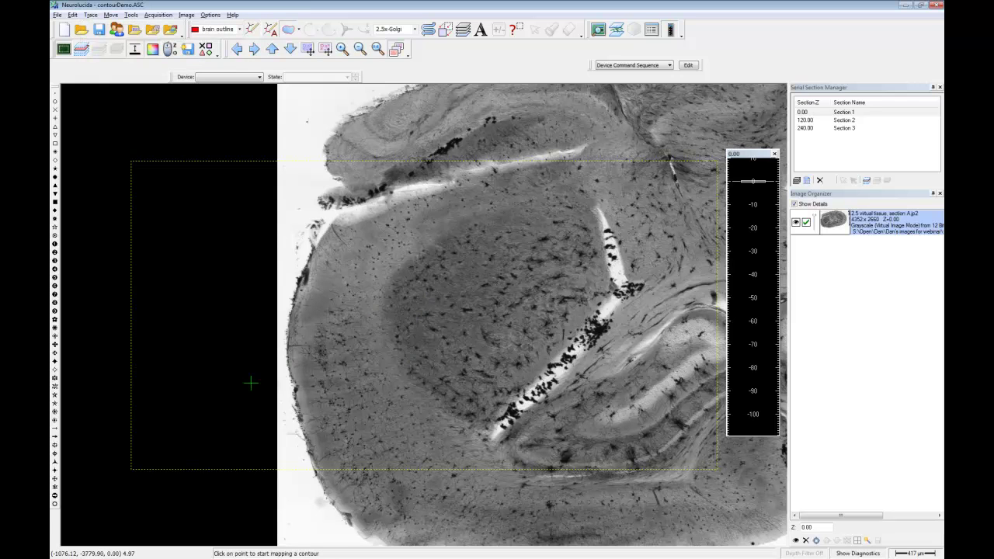
Step: Start the red brain outline at the tissue's left edge and trace it up to the top
click(295, 396)
mouse_move(287, 369)
mouse_down()
mouse_move(292, 291)
mouse_move(328, 227)
mouse_move(344, 225)
mouse_move(340, 212)
mouse_move(313, 206)
mouse_move(344, 186)
mouse_move(322, 163)
mouse_up()
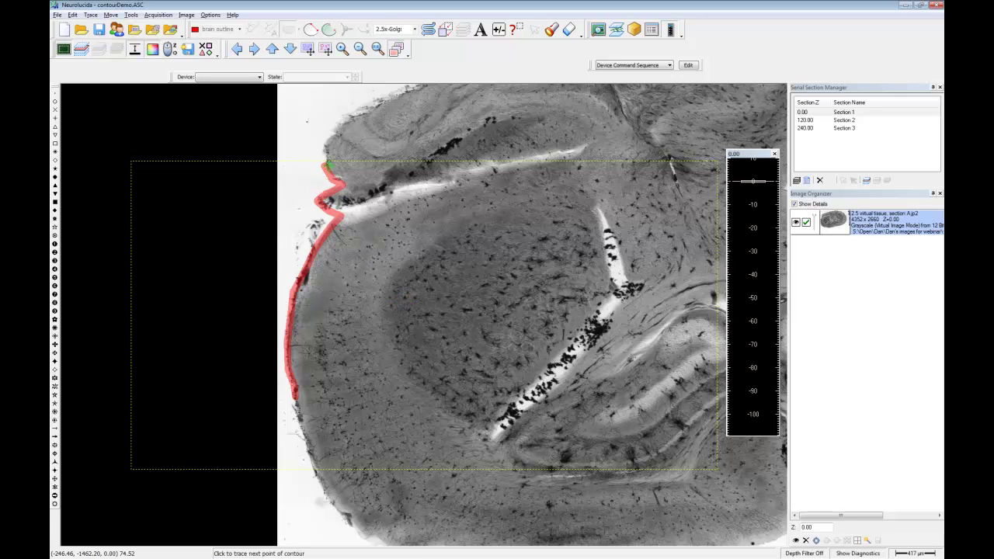
click(326, 153)
middle_click(326, 153)
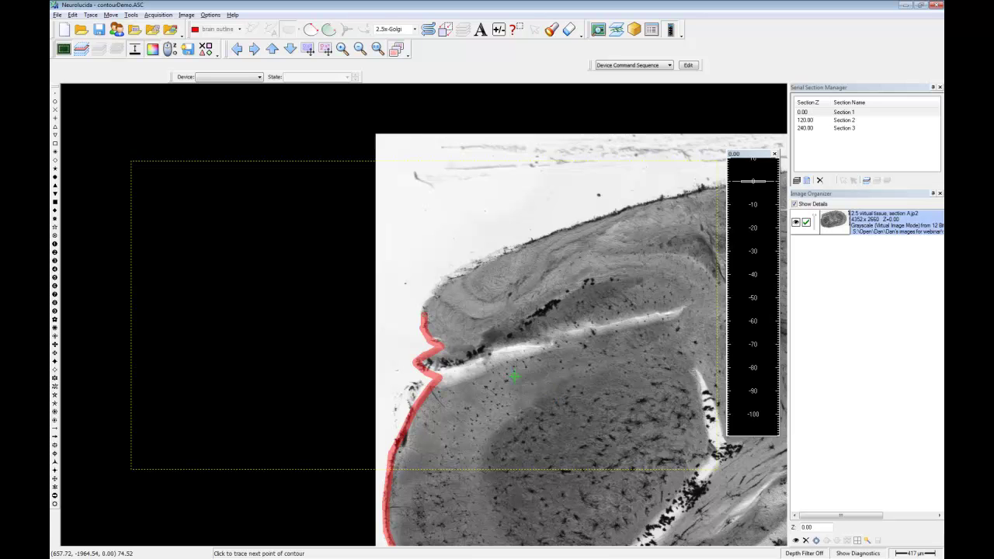
Step: Extend the outline with points along the upper tissue edge toward the right
click(437, 288)
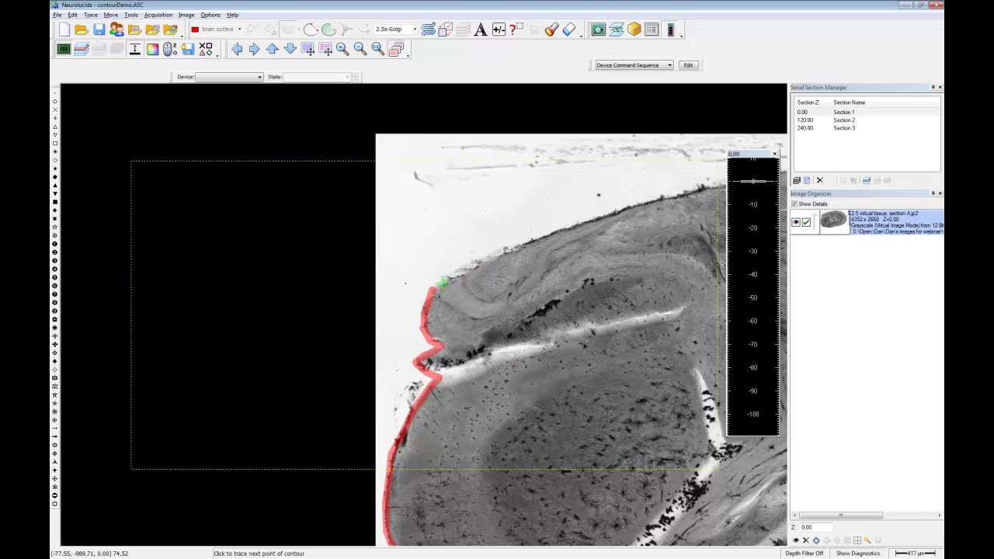
click(449, 277)
click(475, 263)
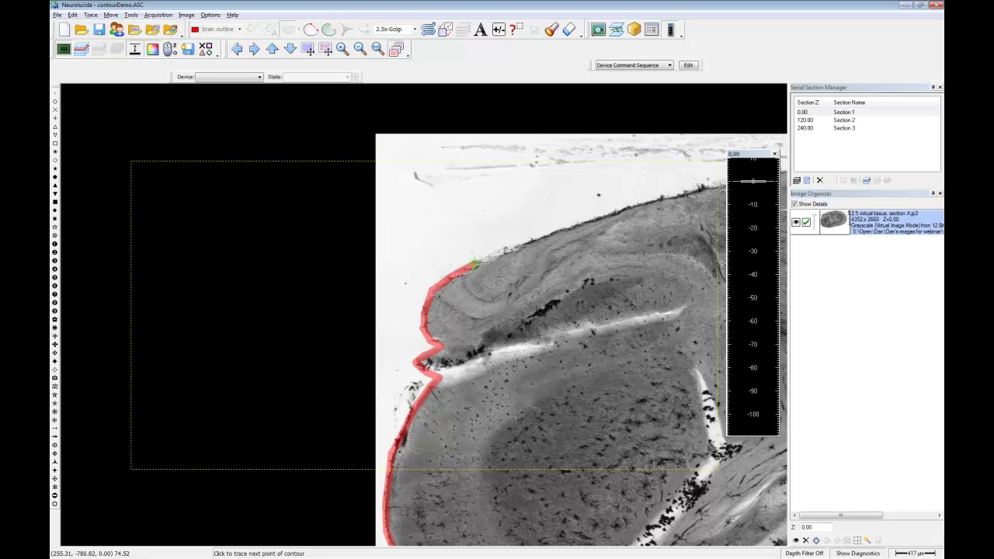
click(503, 251)
click(533, 240)
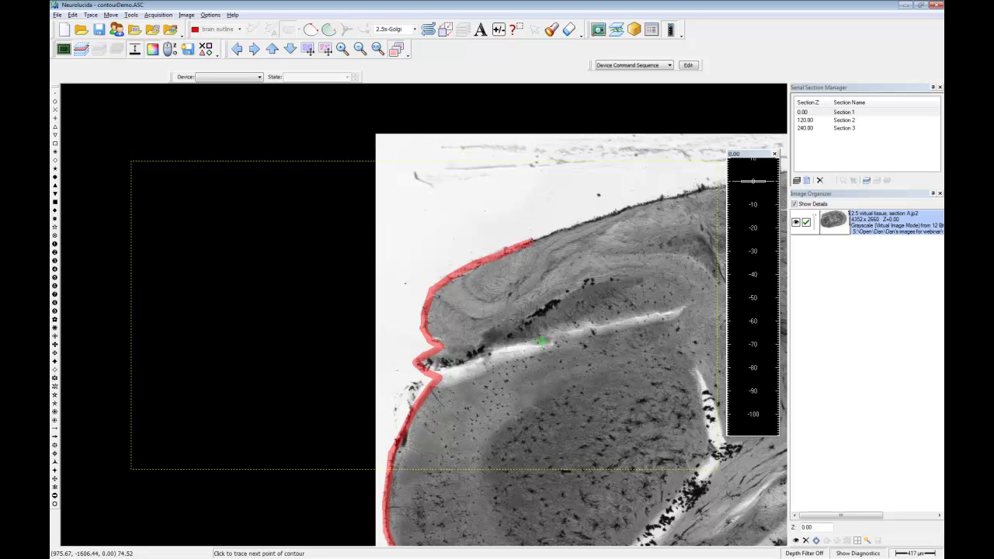
Step: Turn on Automatic Contouring, show its advanced settings, and start picking initialization points
right_click(267, 280)
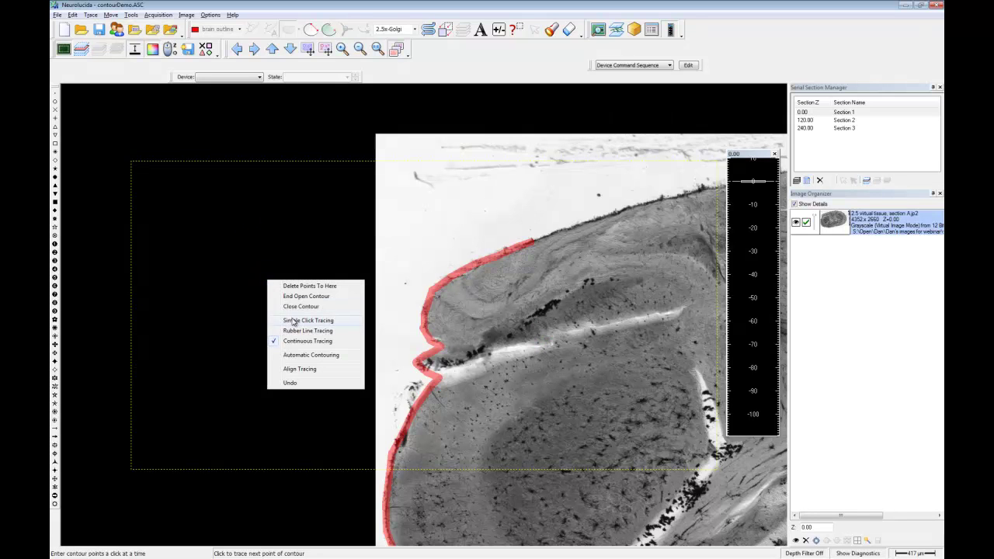
click(305, 357)
drag(464, 362, 159, 241)
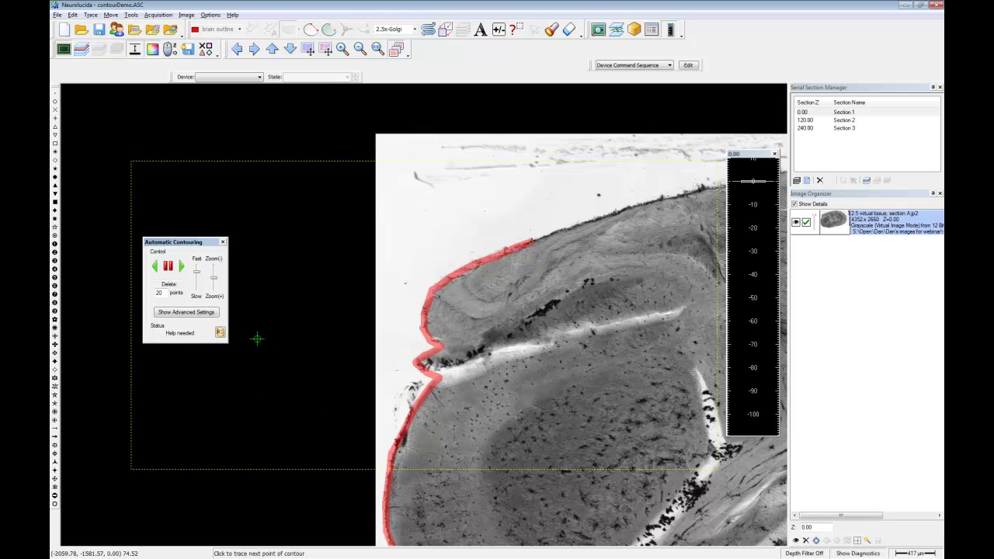
click(202, 313)
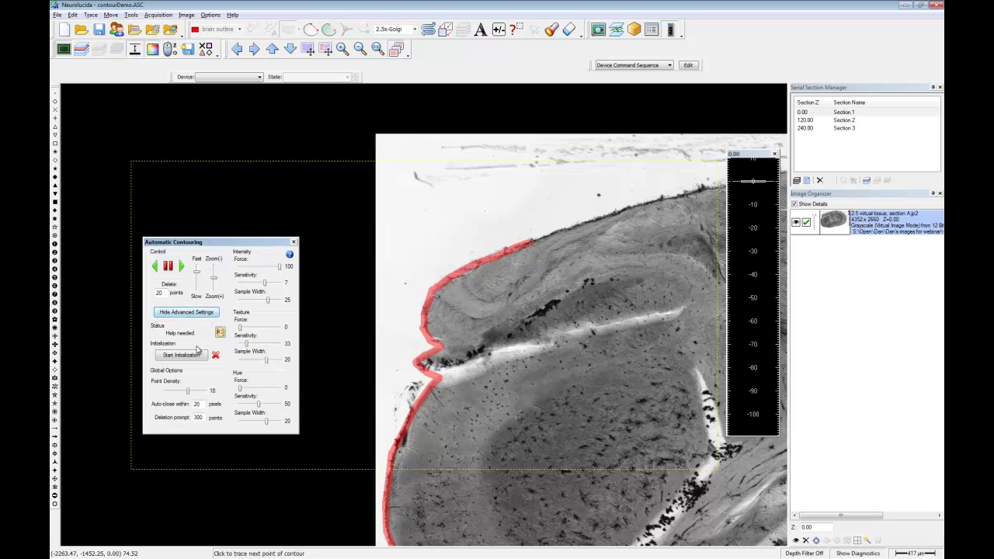
click(220, 332)
click(250, 342)
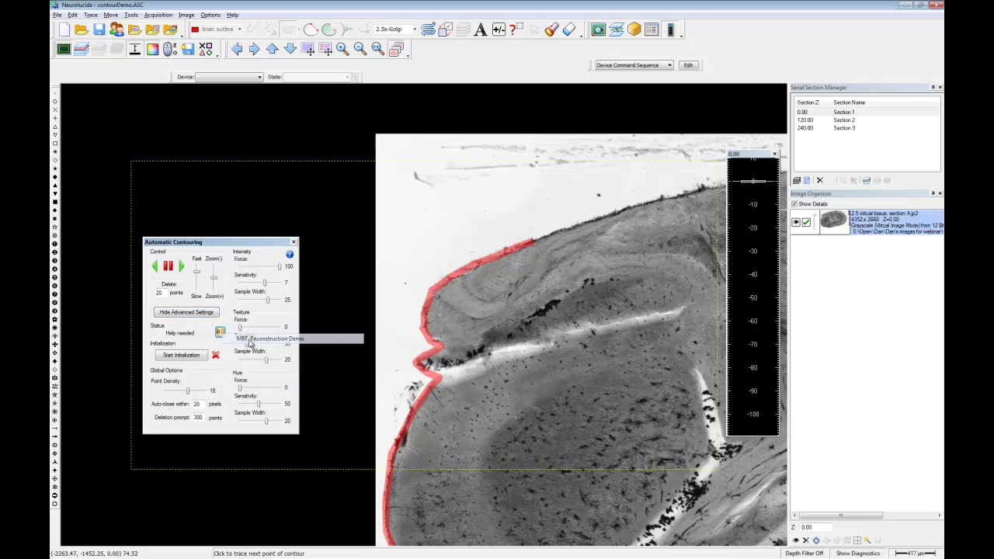
click(198, 358)
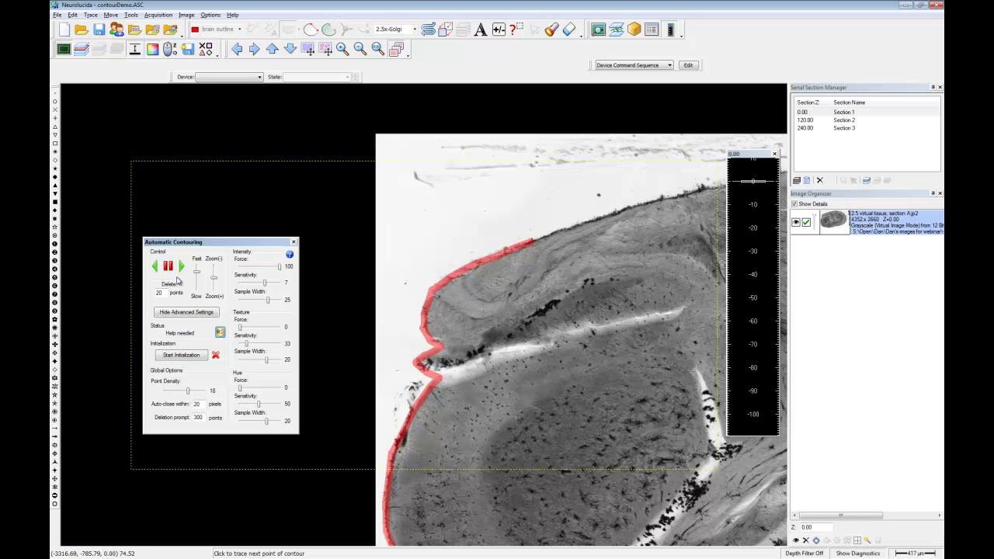
click(188, 358)
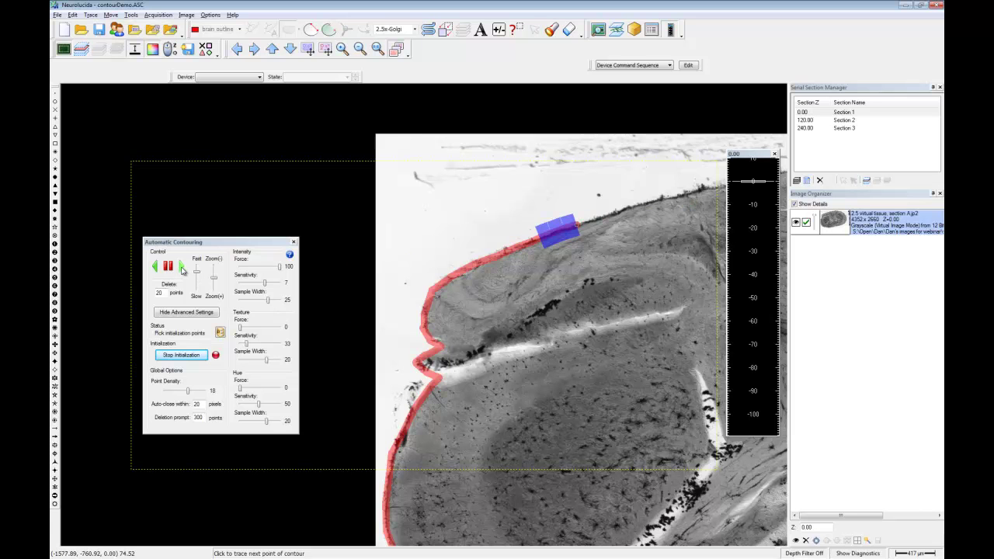
Step: Run automatic tracing, adding three manual edge points where help is needed, then resume it
click(182, 267)
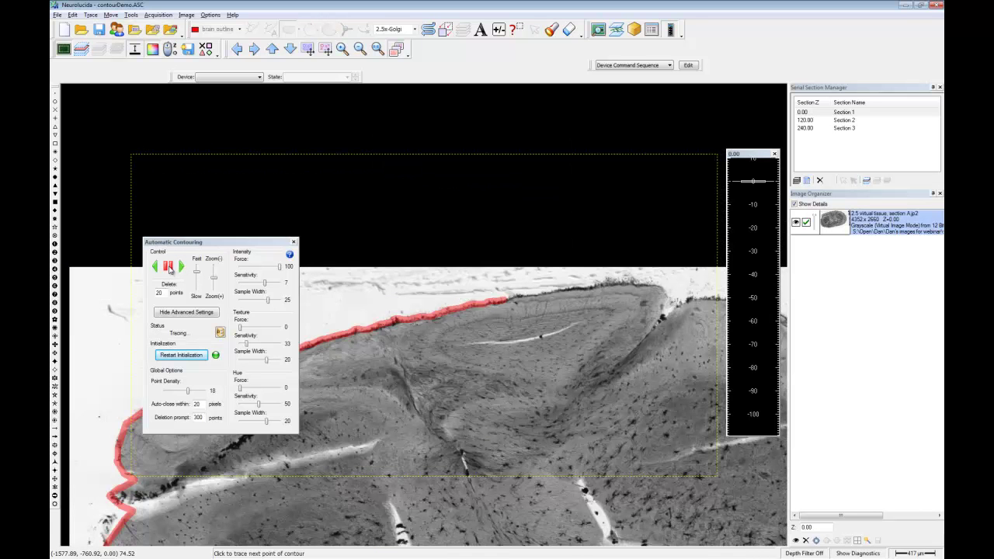
click(169, 267)
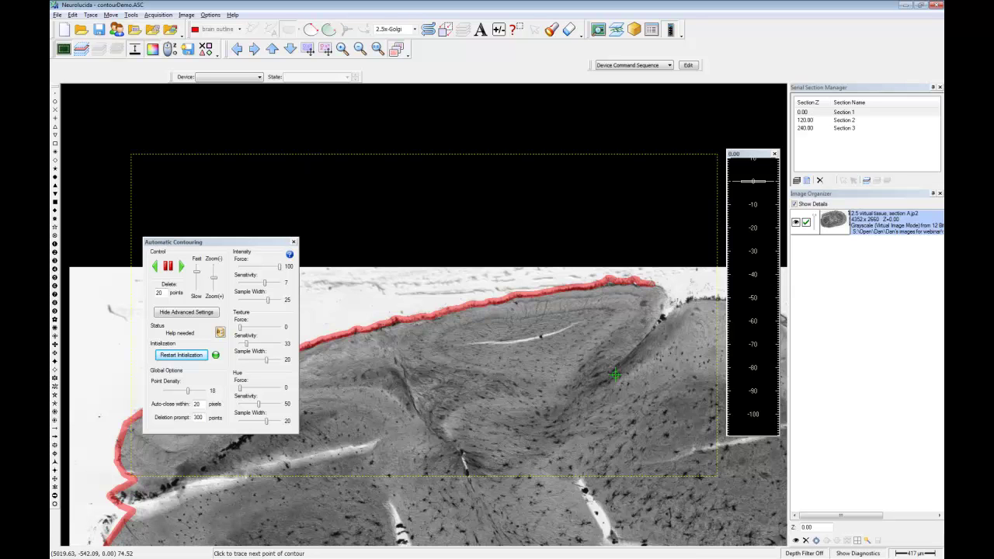
click(665, 290)
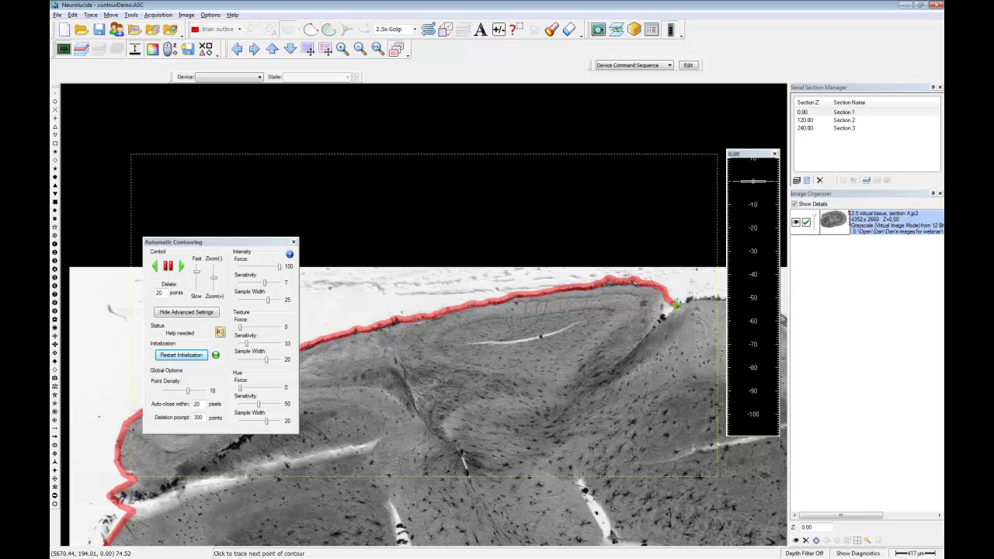
click(686, 300)
click(700, 297)
click(181, 266)
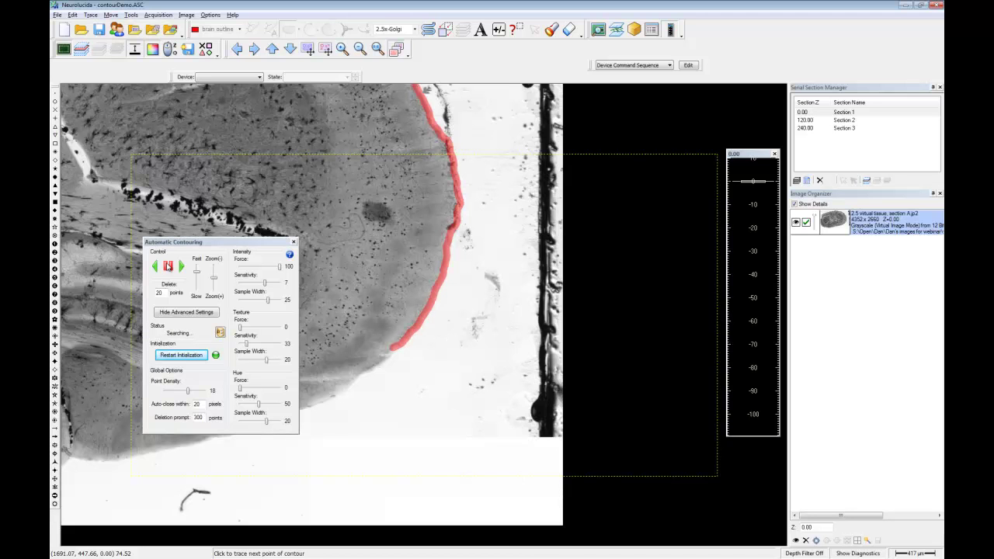
Step: Zoom out to view the closed red outline around the whole section
drag(186, 242, 479, 256)
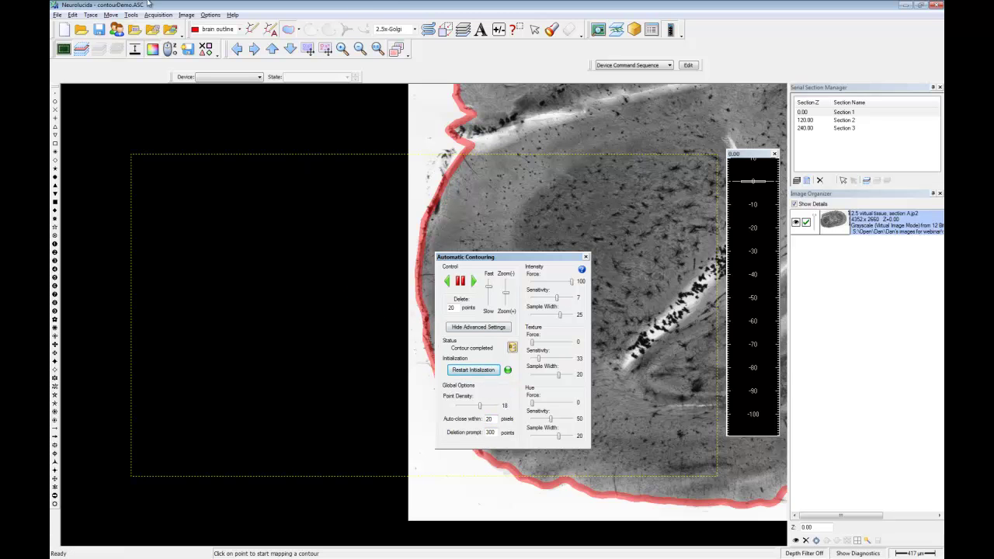
click(361, 49)
click(360, 49)
drag(538, 261, 264, 242)
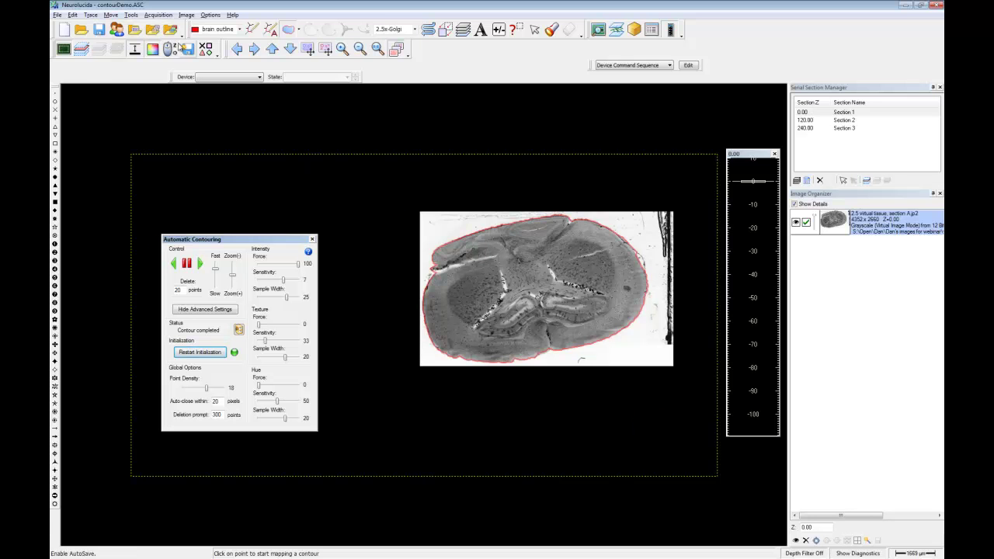
Step: Start a new data file without saving the tracing and close Automatic Contouring
click(57, 14)
click(82, 24)
click(504, 305)
click(496, 300)
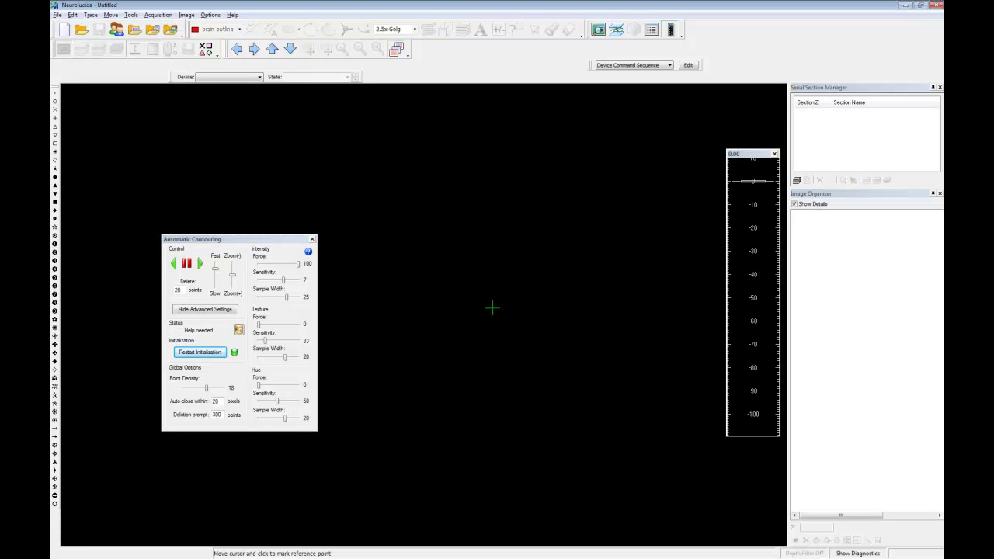
click(312, 240)
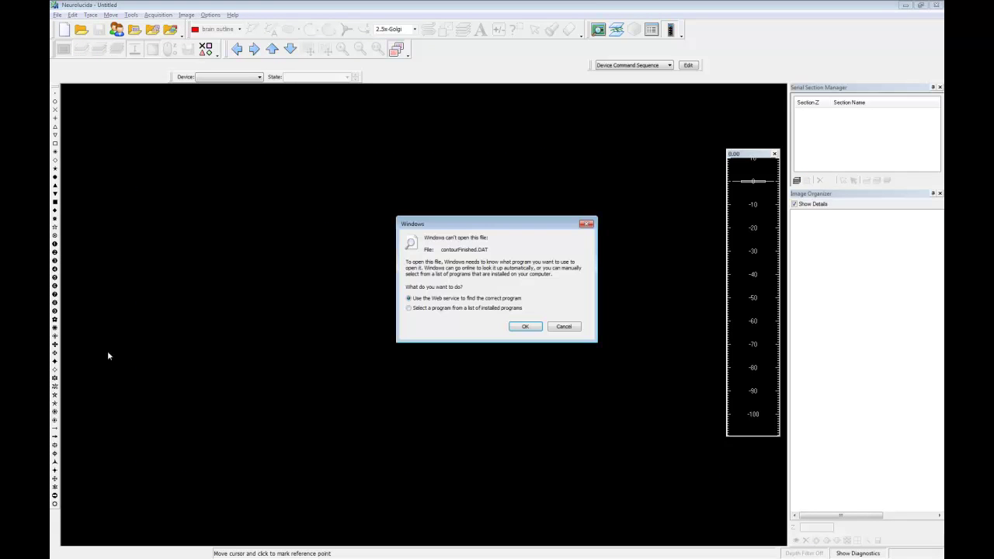
Step: Dismiss the file warning and load contourFinished.DAT with its images by dropping it in
click(586, 224)
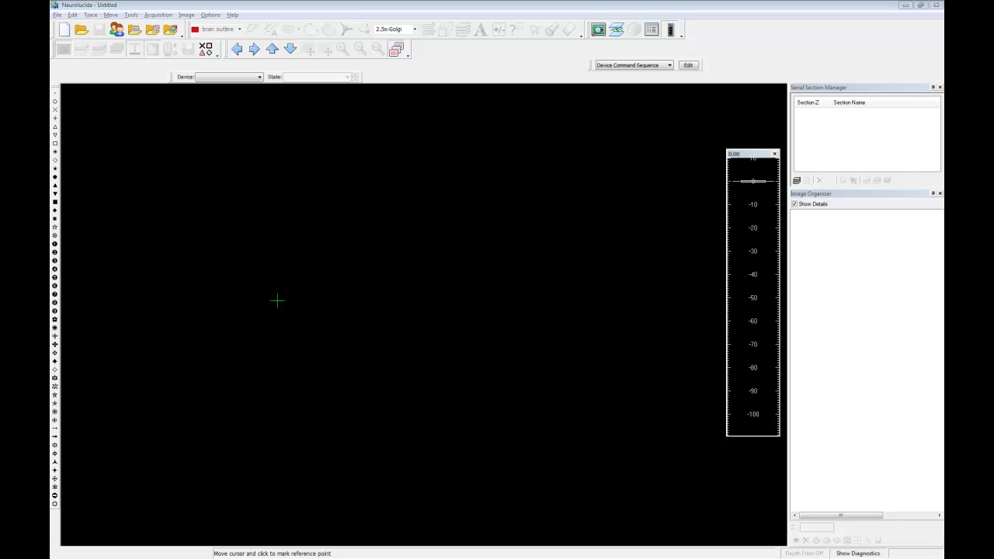
drag(51, 365, 351, 278)
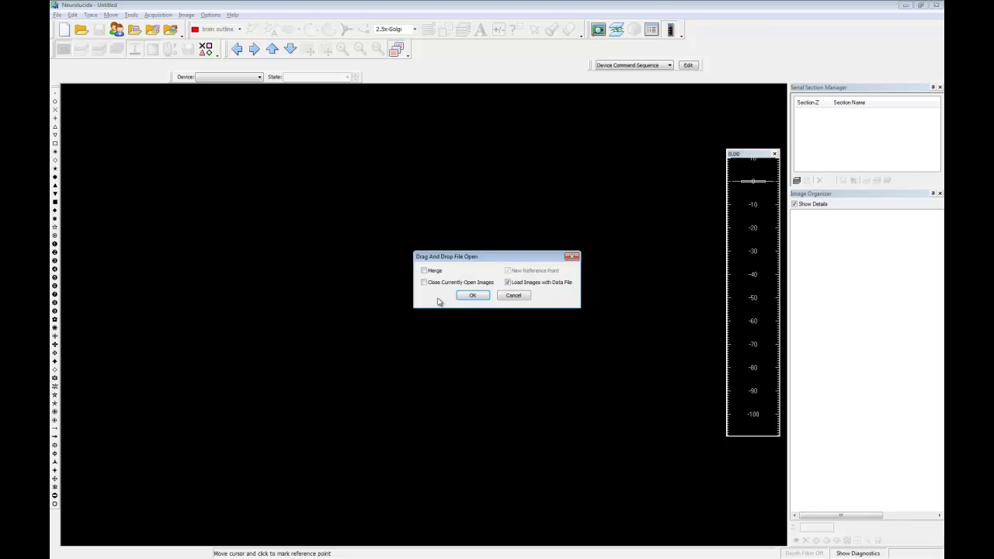
click(472, 295)
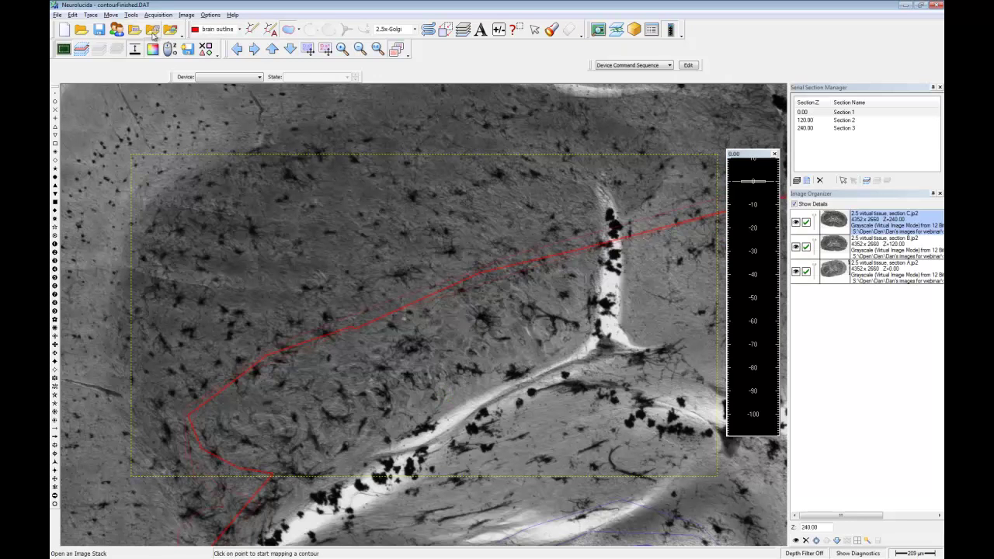
click(160, 16)
mouse_move(131, 15)
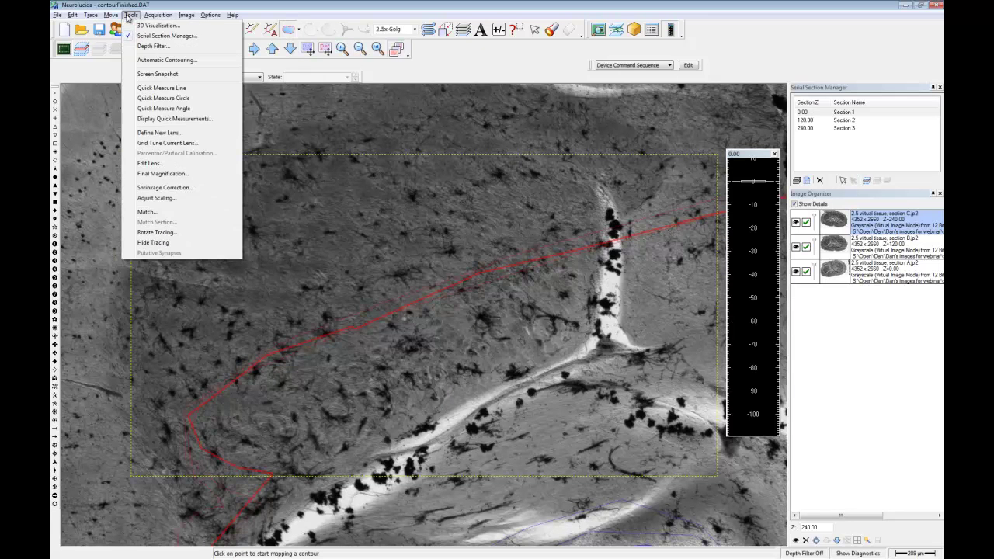
click(159, 26)
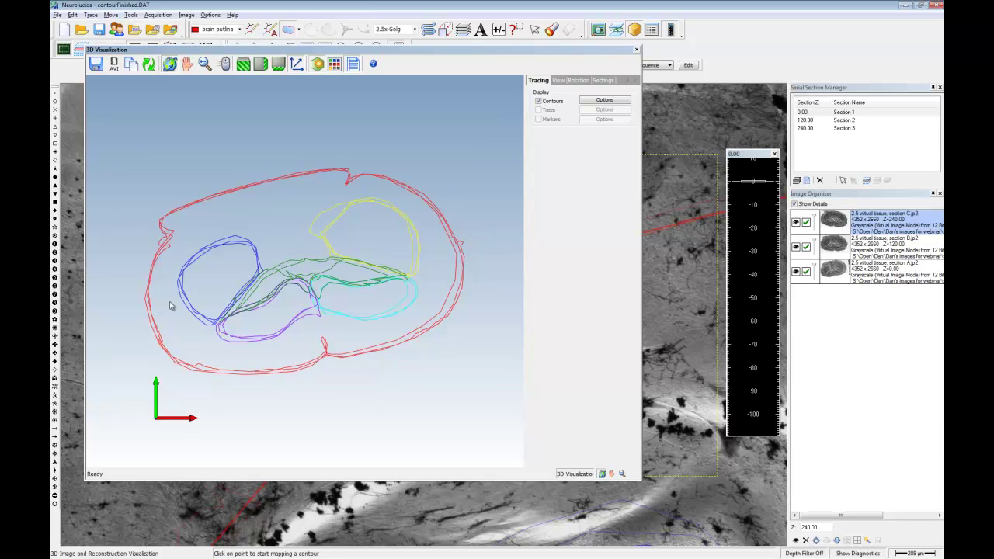
drag(471, 320, 445, 321)
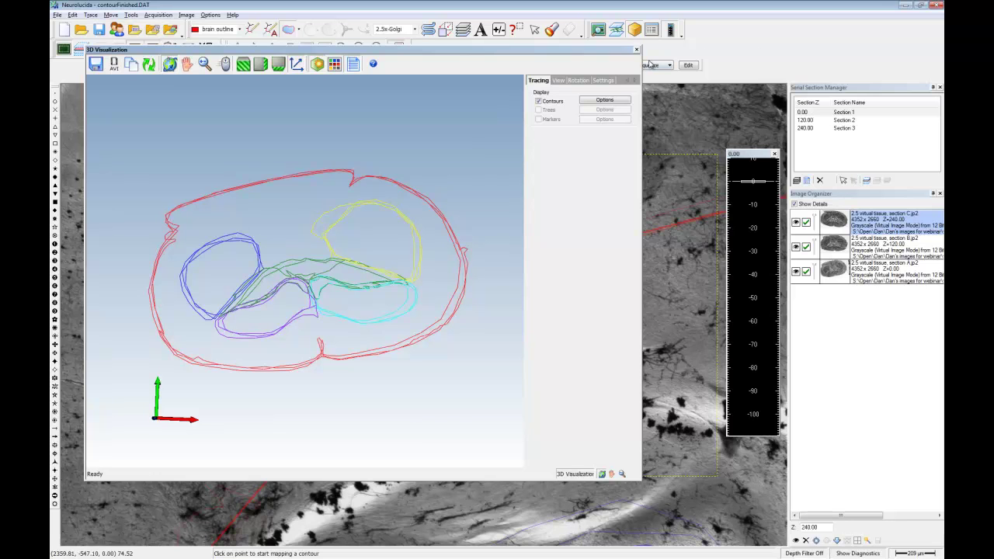
drag(476, 240, 193, 266)
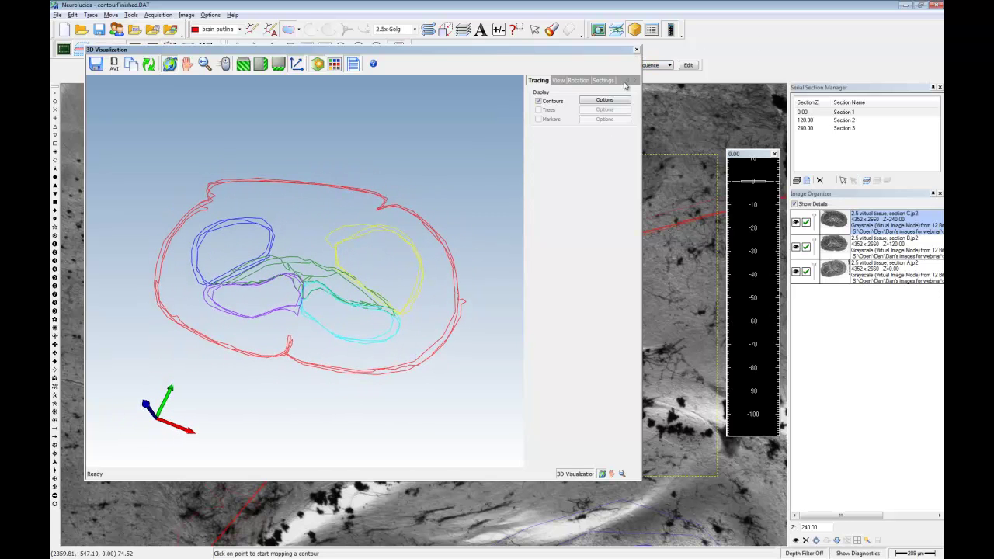
click(636, 49)
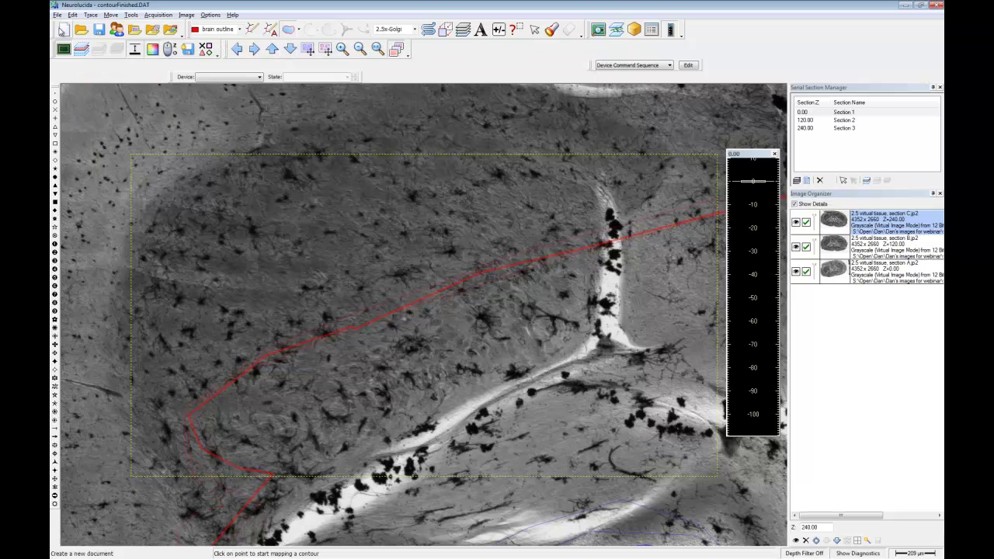
Step: Start a new data file, clearing all images, with Dendrite as the tracing type
click(58, 14)
click(71, 25)
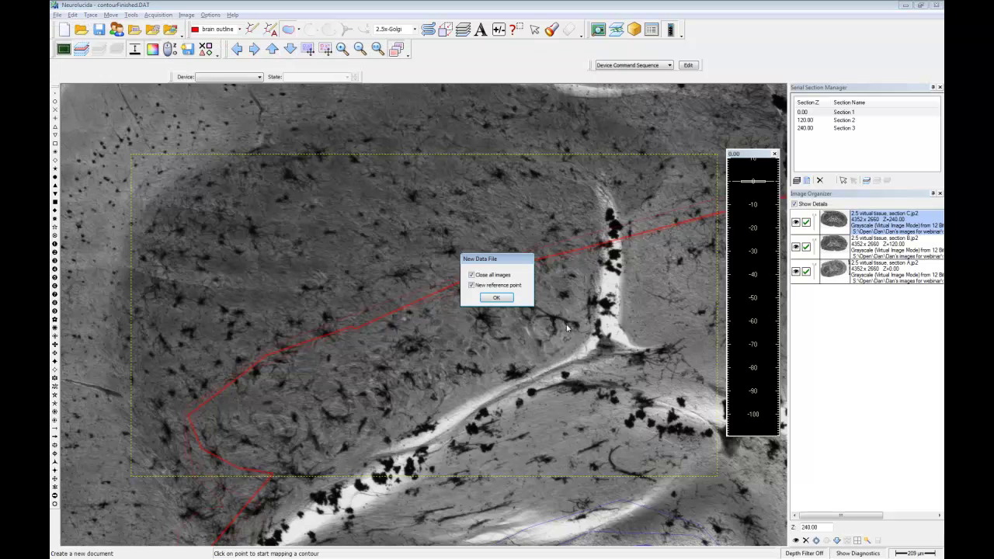
click(497, 302)
click(401, 327)
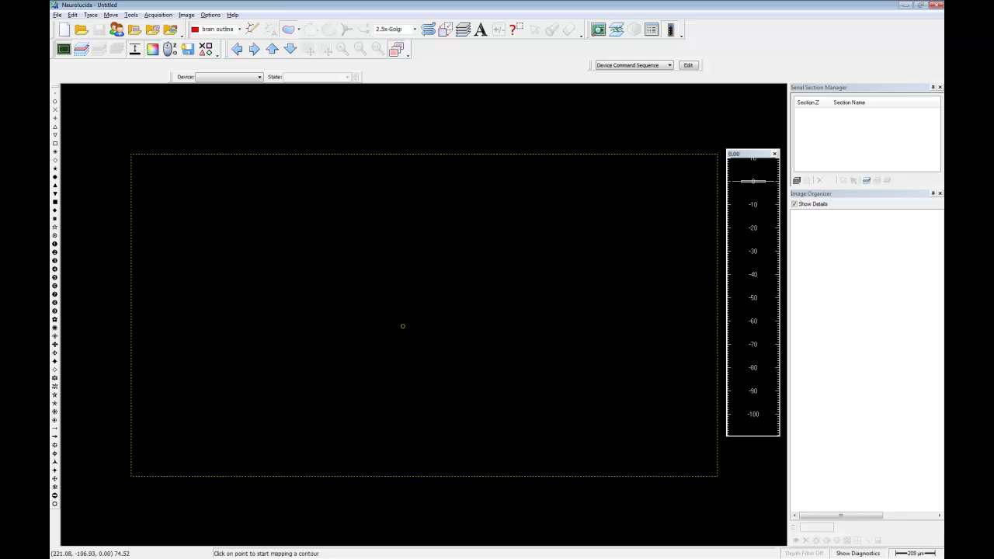
Step: Open solidsBrain.dat by dropping it in and show tracings as thin lines
drag(301, 365, 391, 326)
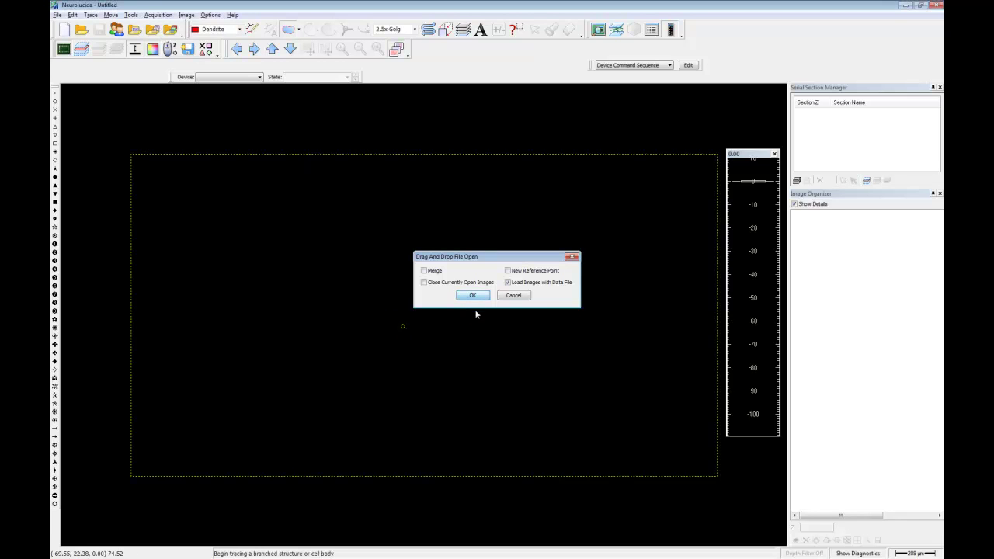
click(472, 295)
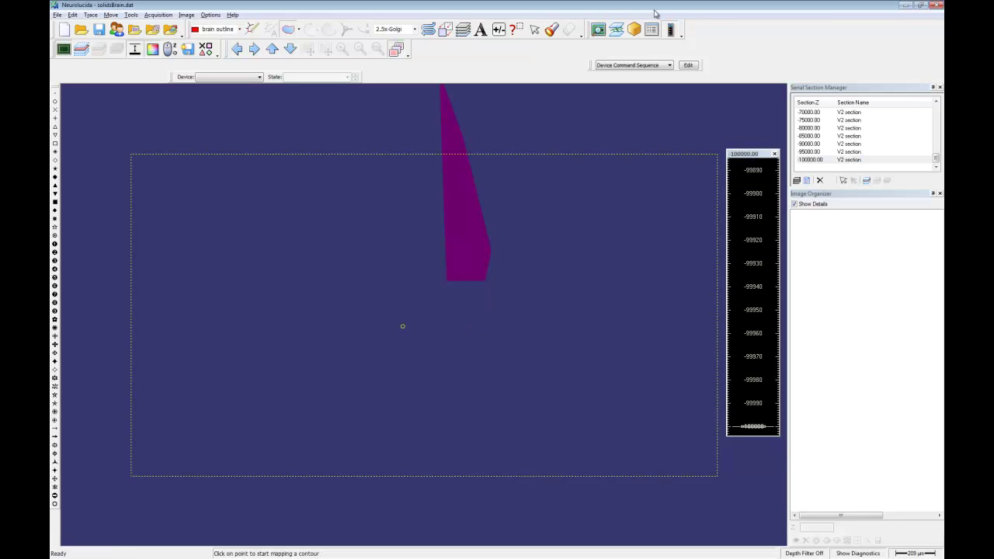
click(137, 51)
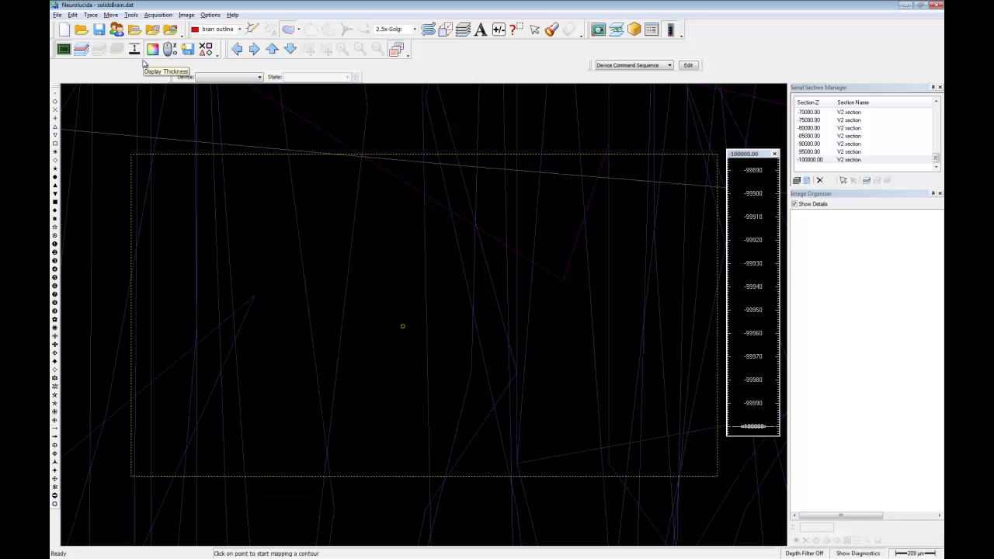
Step: Select the BrainSolid lens so the stacked brain contours are redrawn
click(416, 29)
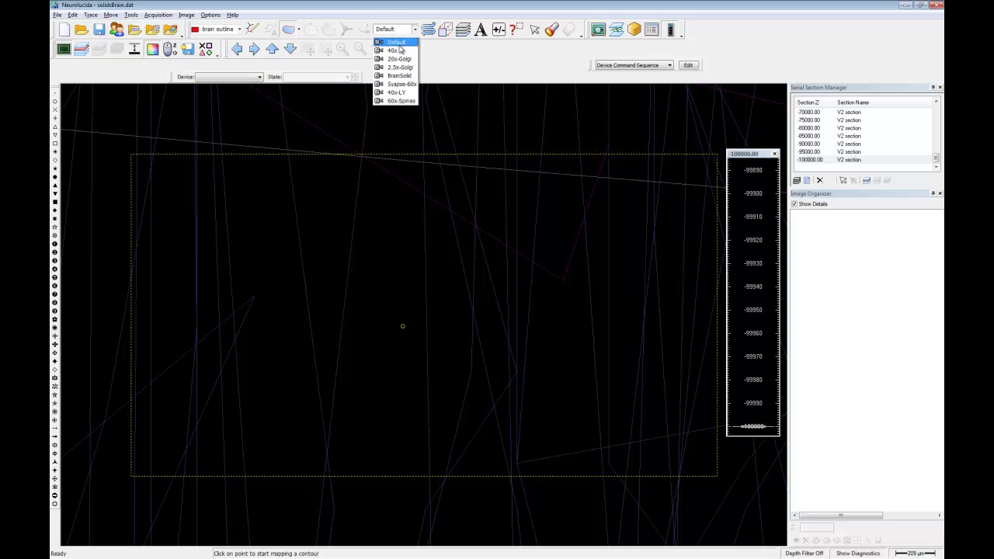
click(398, 76)
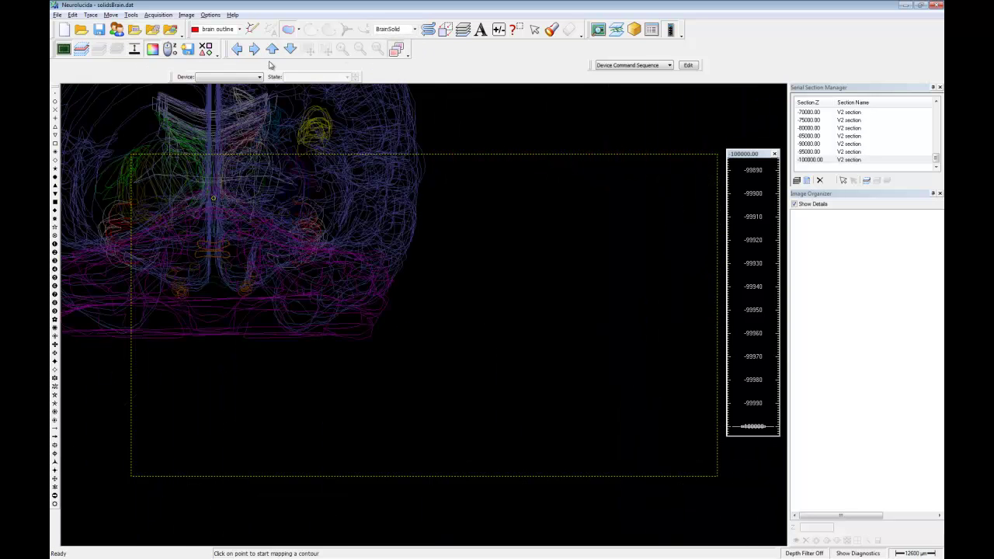
click(130, 15)
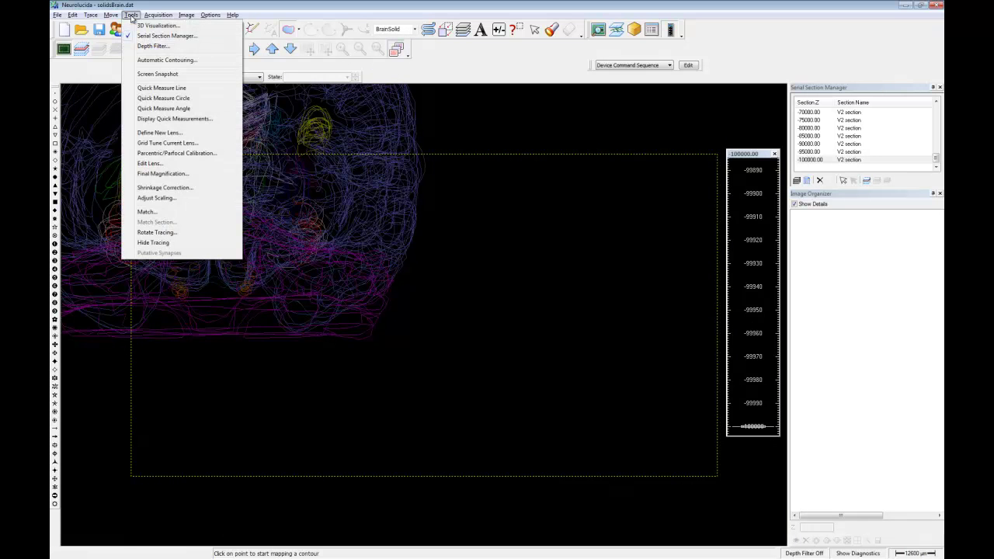
click(130, 15)
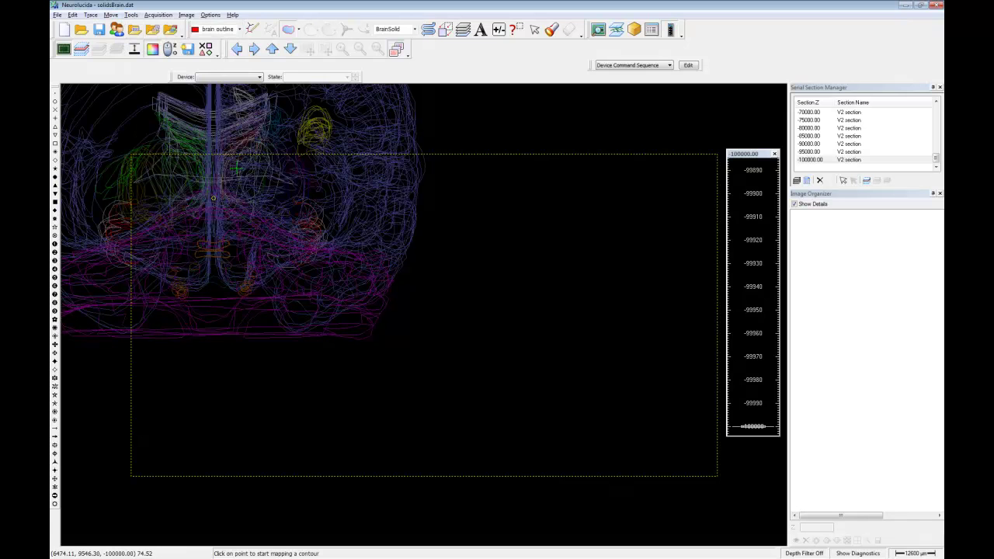
click(130, 14)
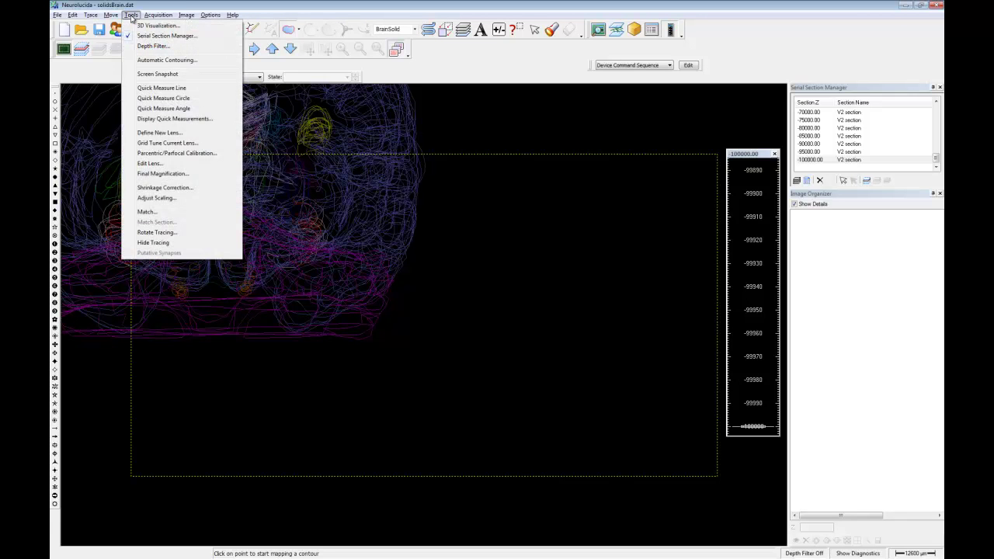
Step: Show the brain in 3D Visualization as a reconstructed surface with traced contours hidden
click(140, 26)
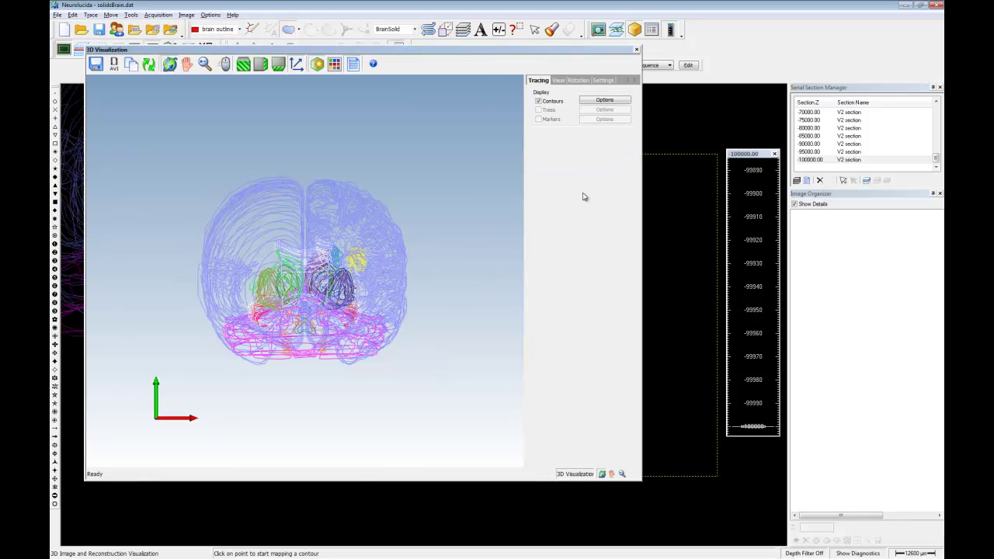
click(600, 105)
click(550, 171)
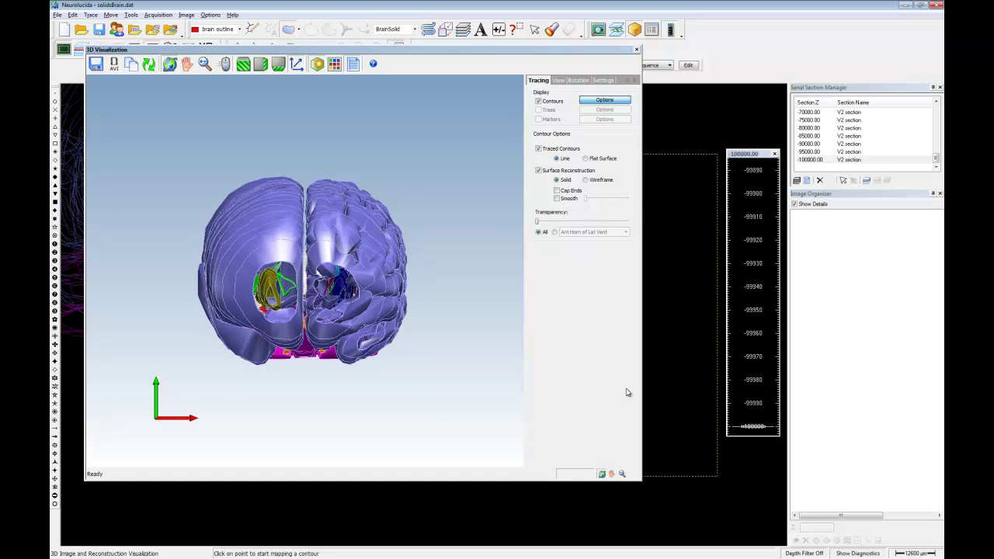
click(552, 148)
drag(379, 266, 512, 244)
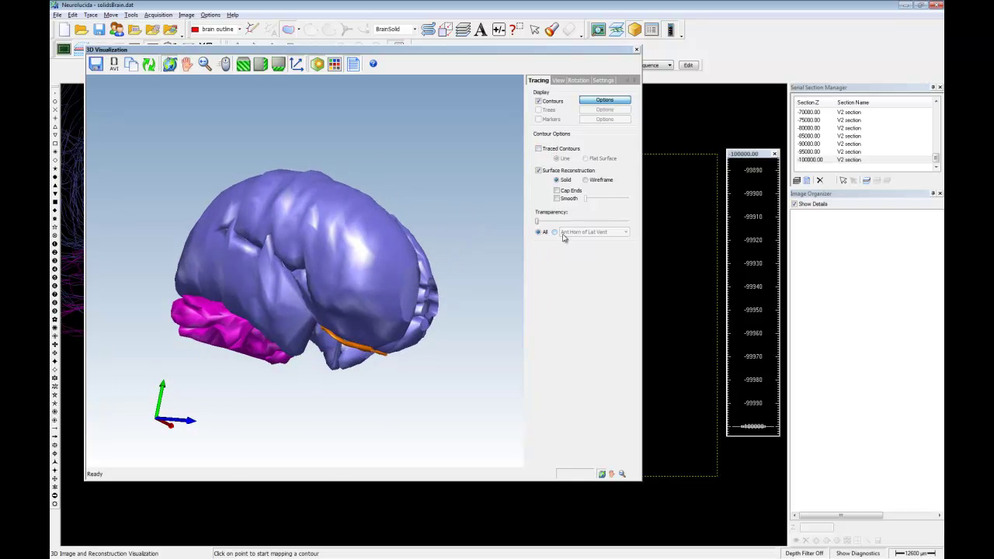
Step: Make only the Left Hemisphere semi-transparent and rotate the brain toward a front view
click(554, 232)
click(625, 232)
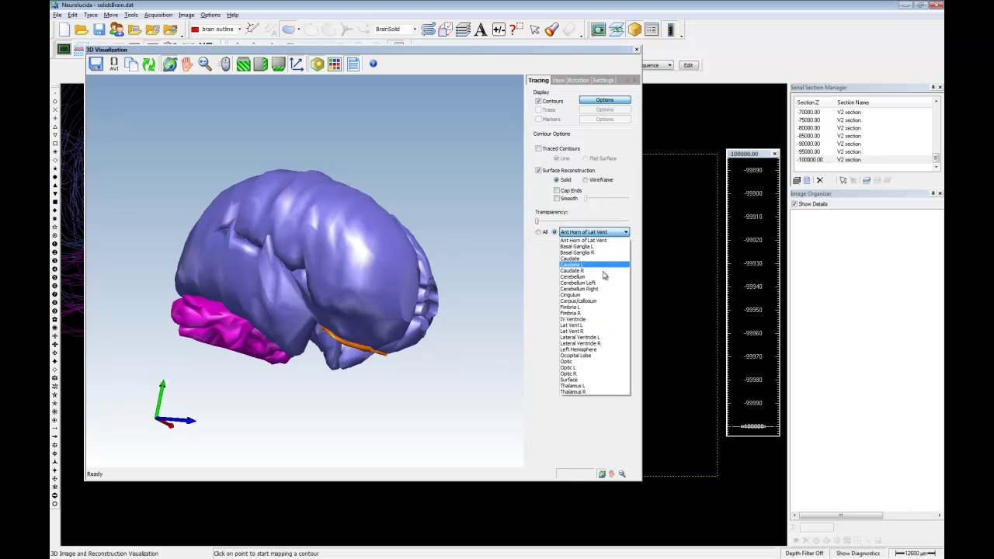
click(597, 350)
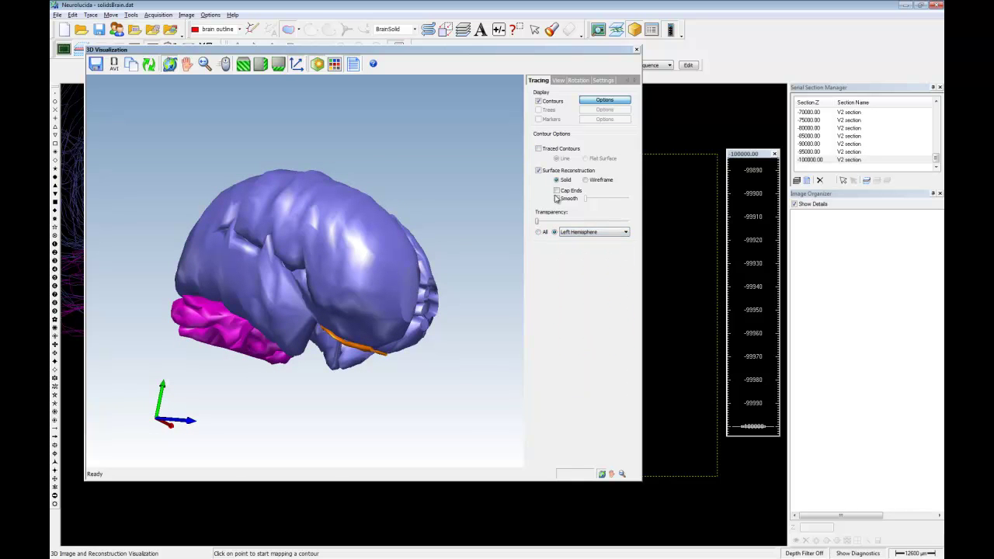
drag(537, 221, 599, 233)
drag(487, 222, 457, 262)
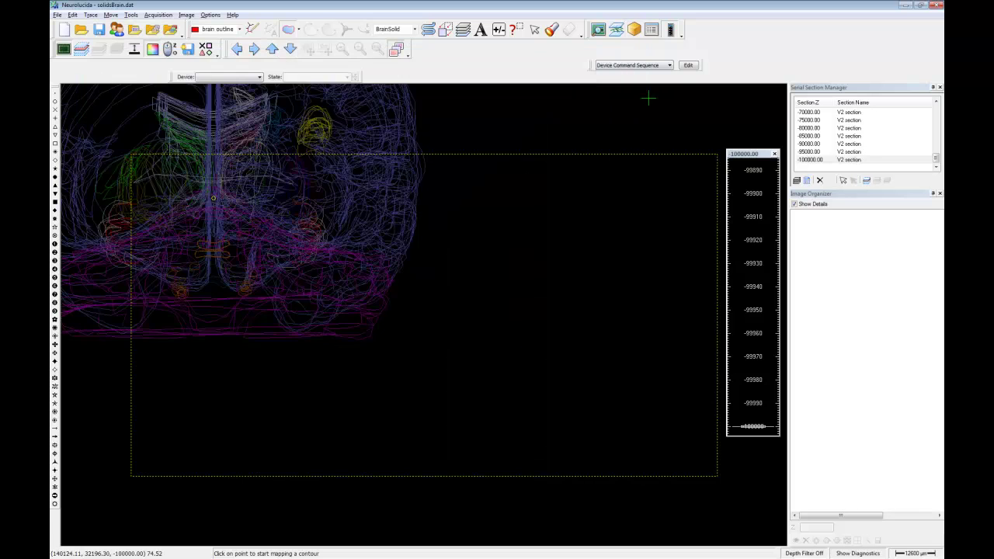
Step: Close the 3D view, leave Display Current Section Only off, and start a new data file
click(636, 49)
click(867, 183)
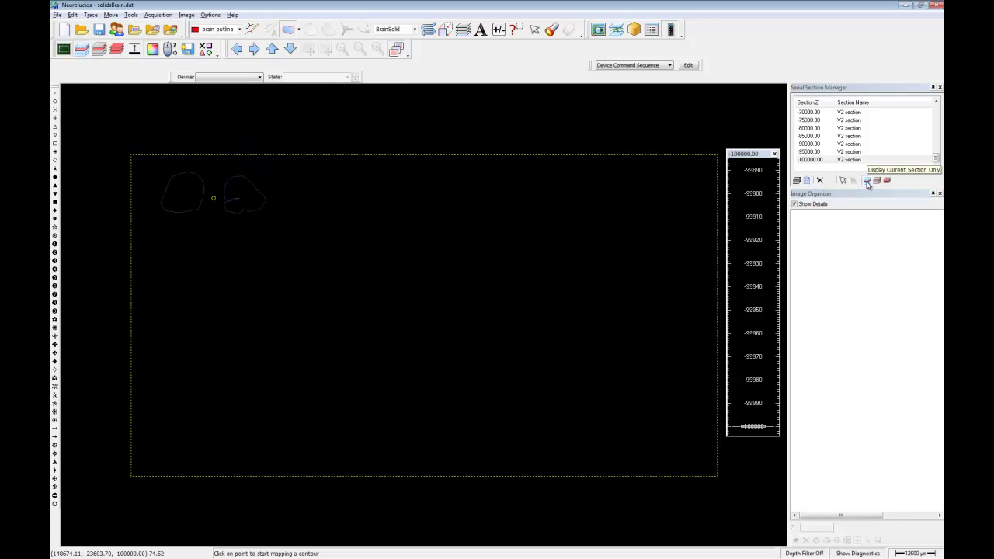
click(868, 183)
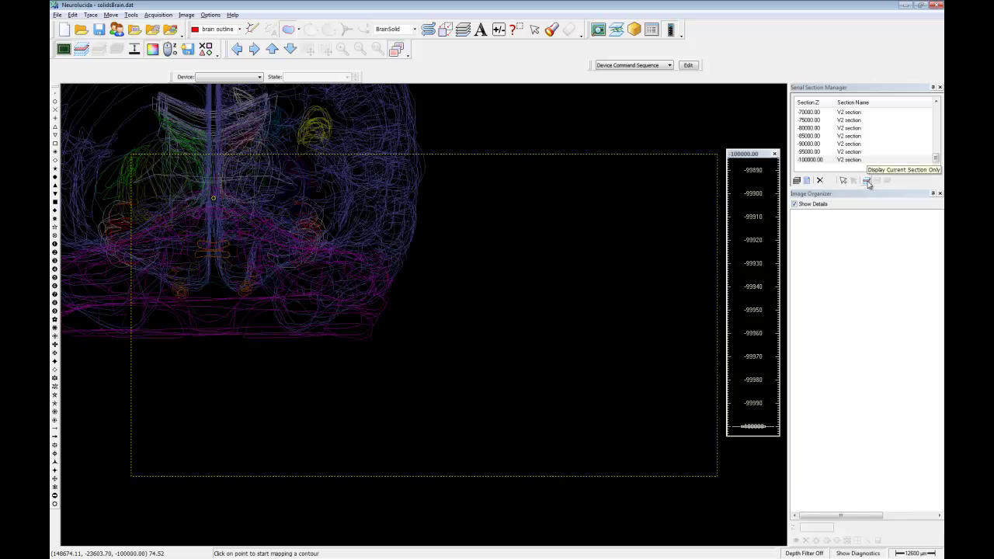
click(867, 183)
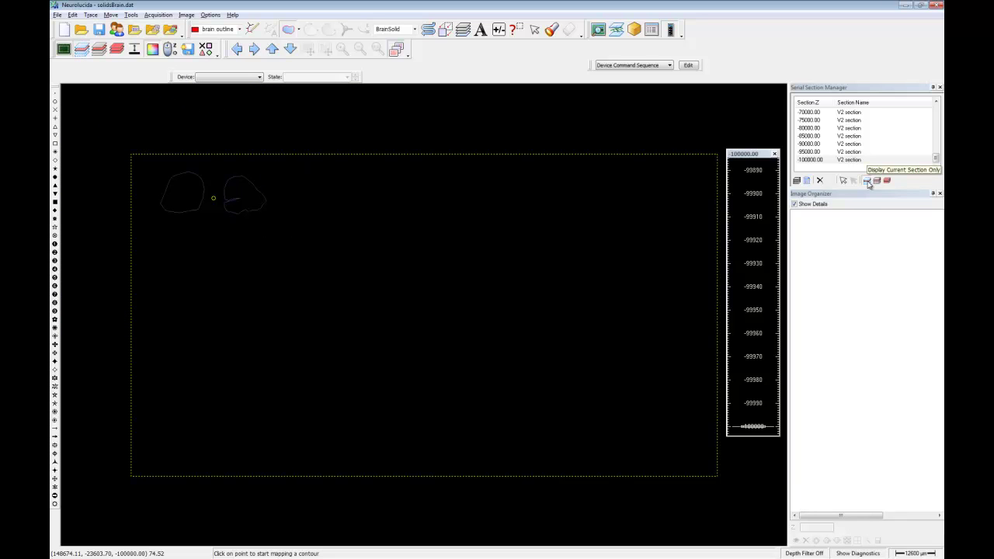
click(868, 184)
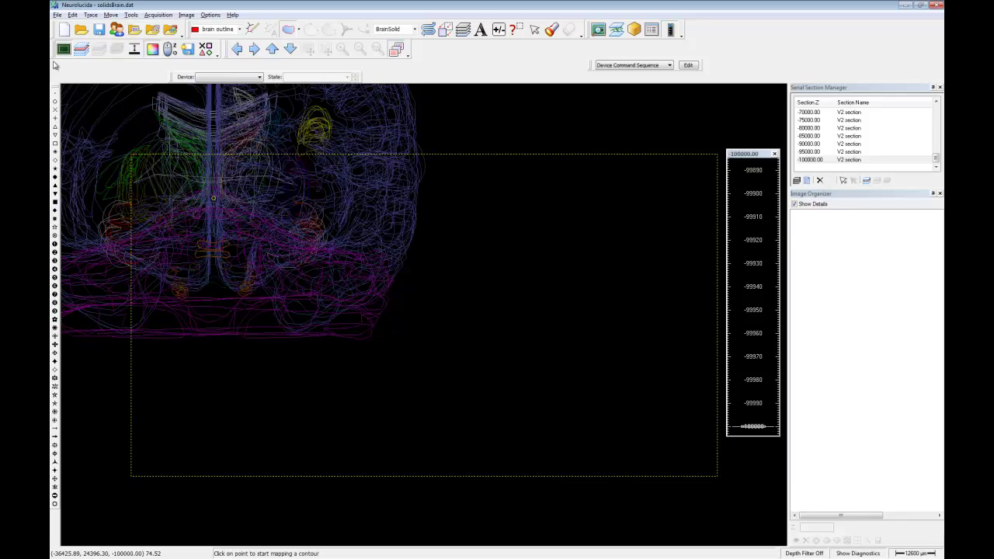
click(66, 30)
Step: Confirm the new data file and step focus to image 2 of 141 at depth -1.00
click(482, 298)
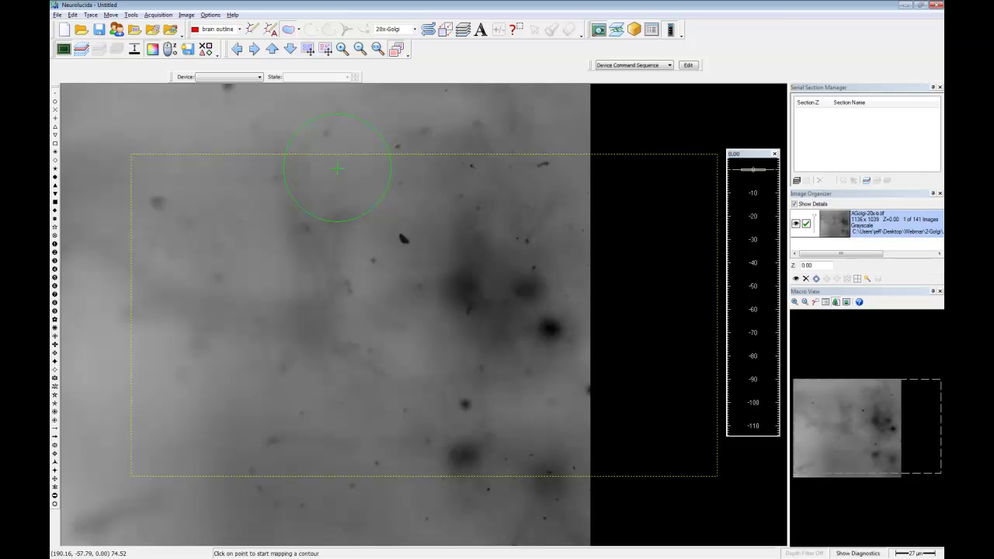
scroll(337, 168, down, 1)
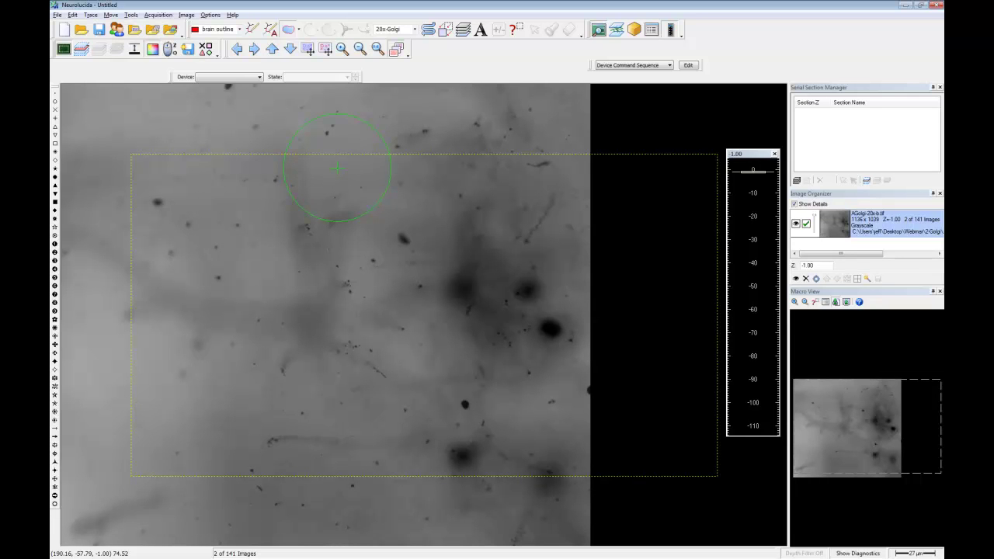
Step: Focus through the Golgi stack to image 59 of 141 at depth -58.00, where neurons are sharp
scroll(380, 185, down, 1)
scroll(380, 186, down, 14)
scroll(385, 197, down, 20)
scroll(458, 210, down, 20)
scroll(642, 292, down, 20)
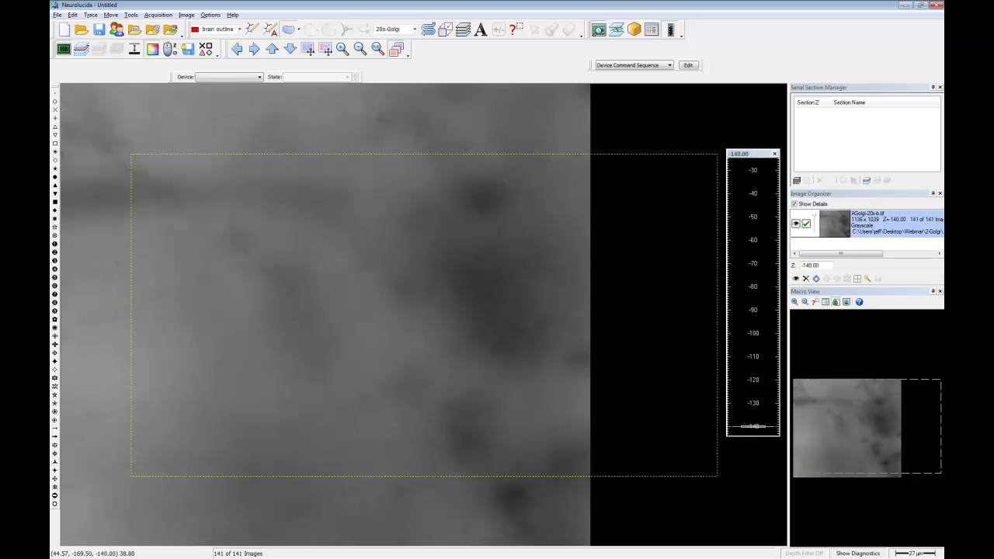
scroll(209, 209, up, 20)
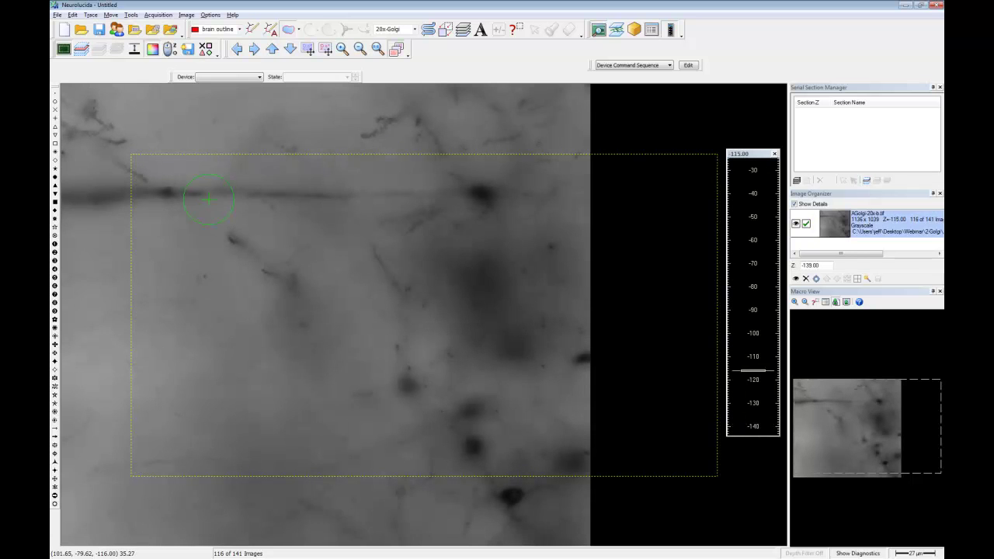
scroll(209, 209, up, 20)
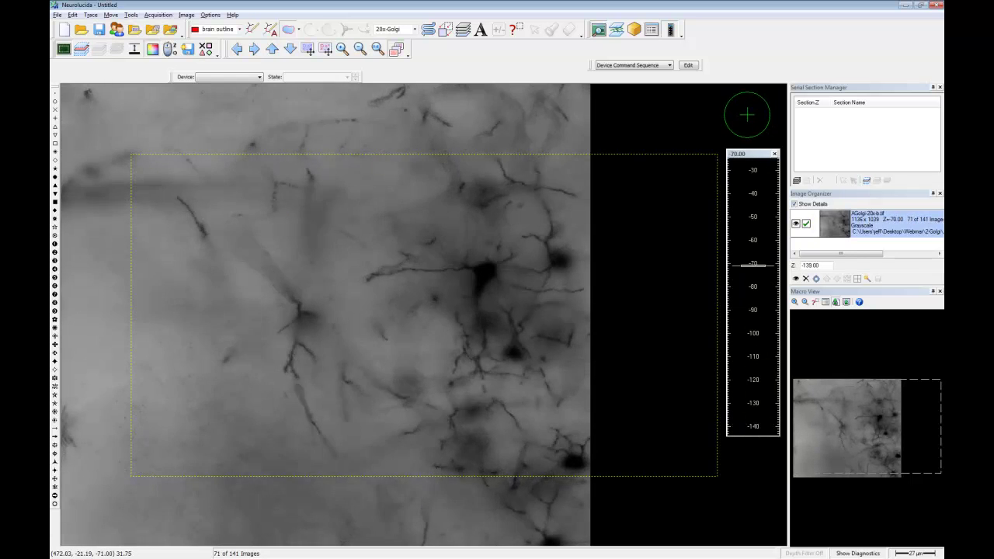
scroll(739, 130, up, 2)
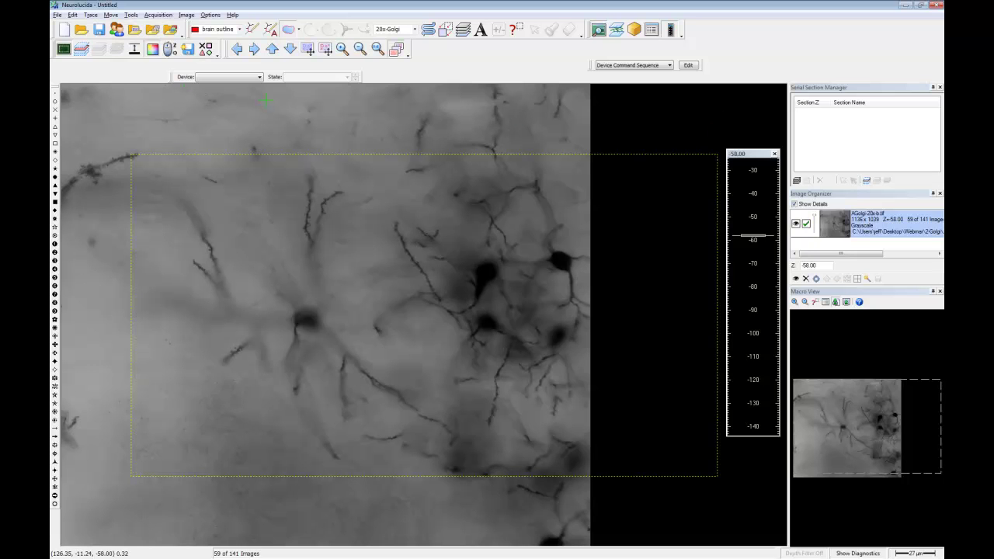
Step: Toggle Minimum Intensity Projection on and off, then refocus to image 43 at depth -42.00
click(186, 15)
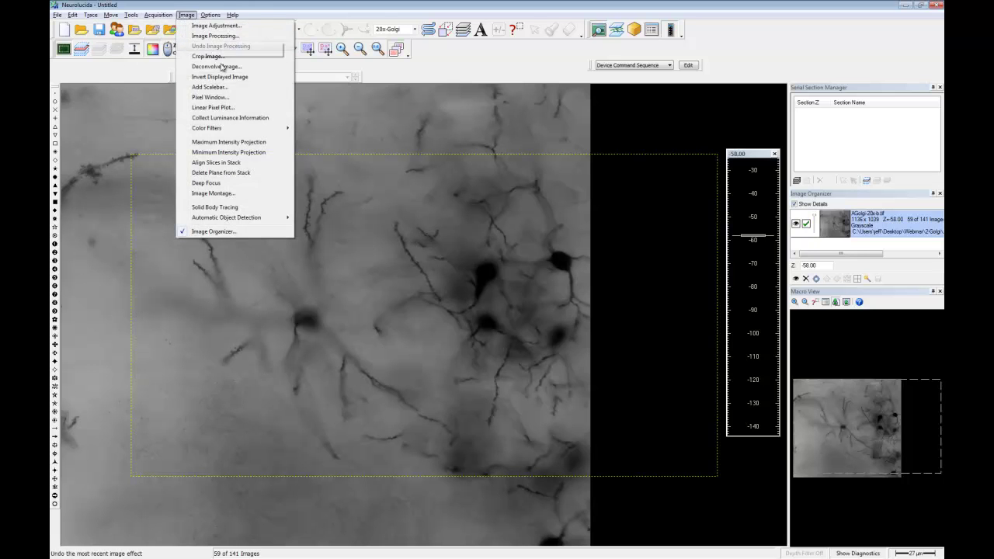
click(230, 154)
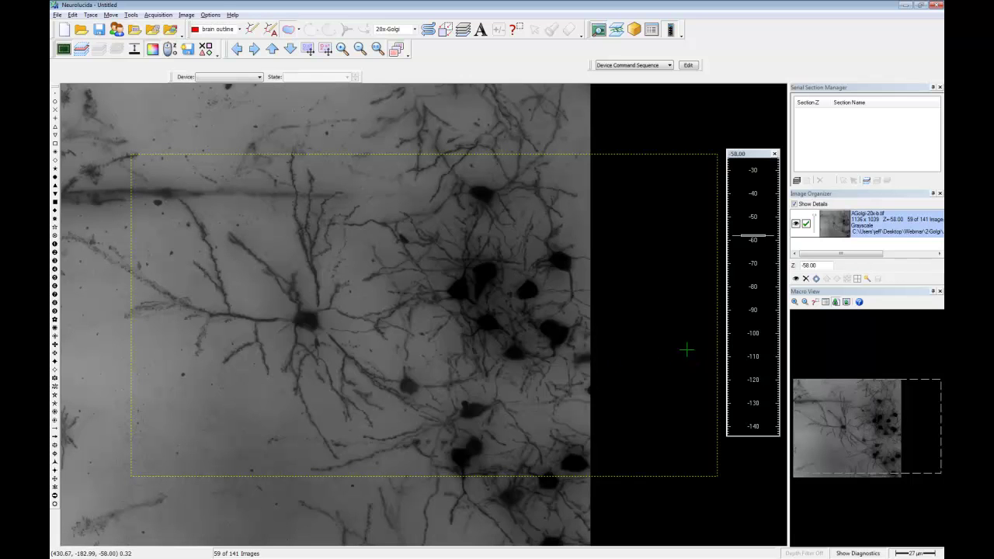
click(211, 15)
mouse_move(187, 15)
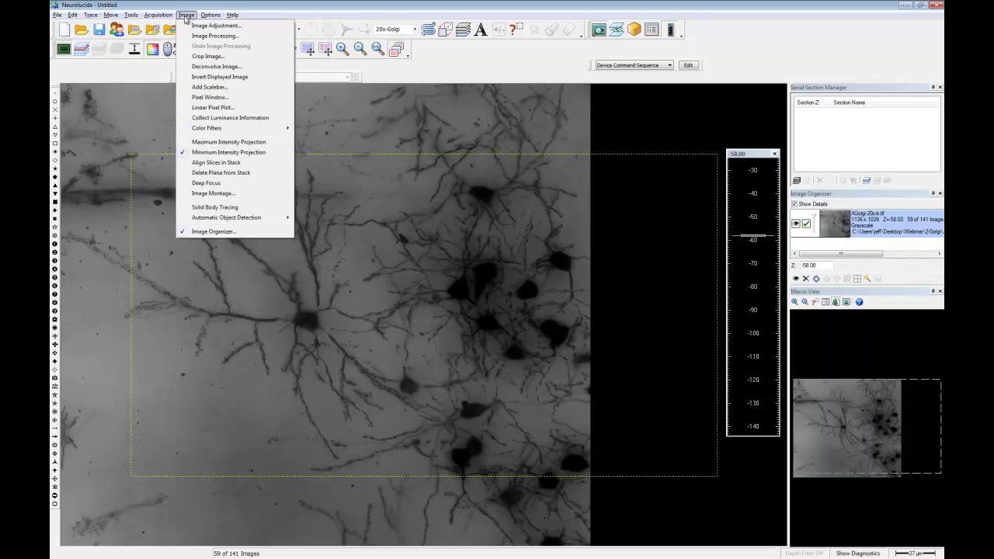
click(237, 154)
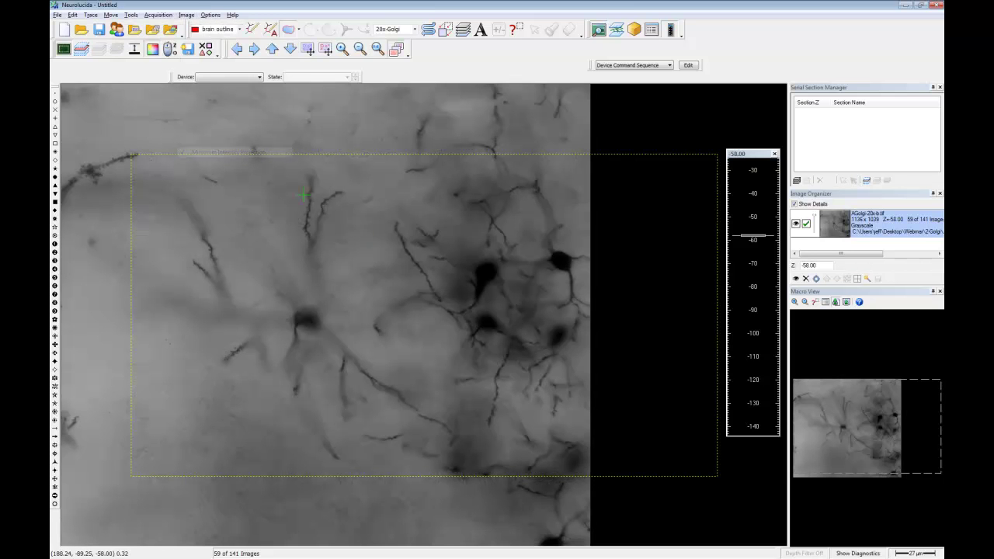
scroll(397, 241, down, 15)
scroll(396, 242, up, 20)
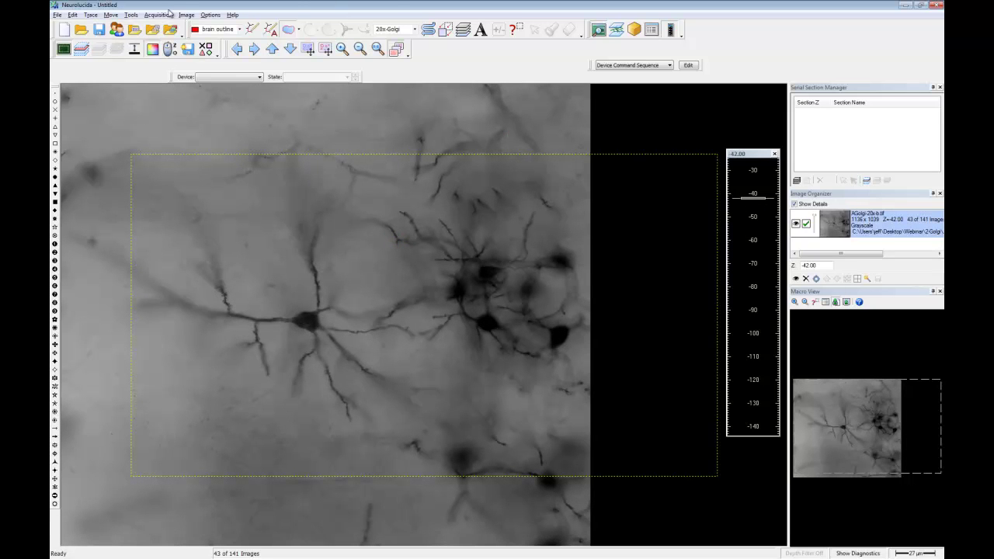
Step: Outline the left neuron's soma at depth -42.00 with six points and finish the Cell Body contour
click(315, 328)
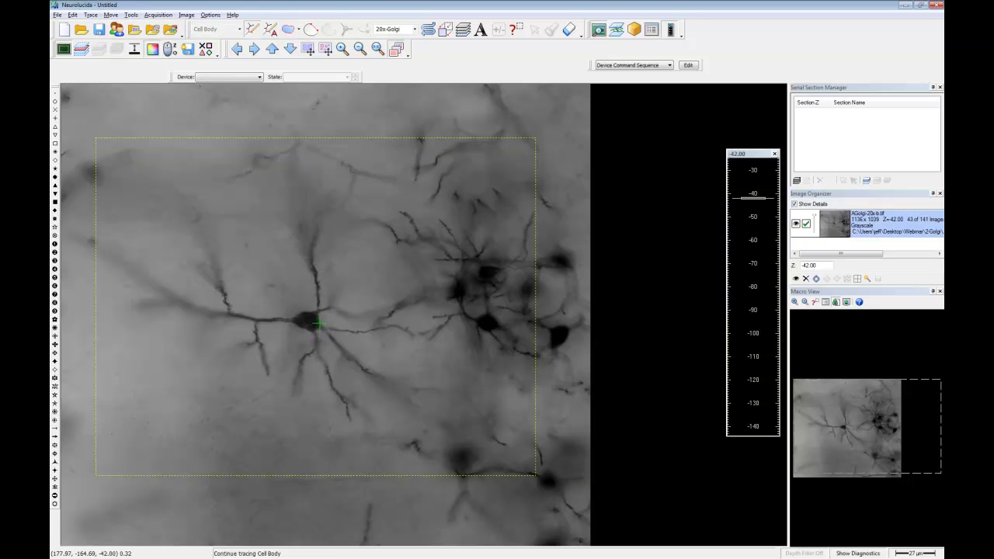
click(310, 312)
click(301, 313)
click(292, 320)
click(299, 327)
click(308, 330)
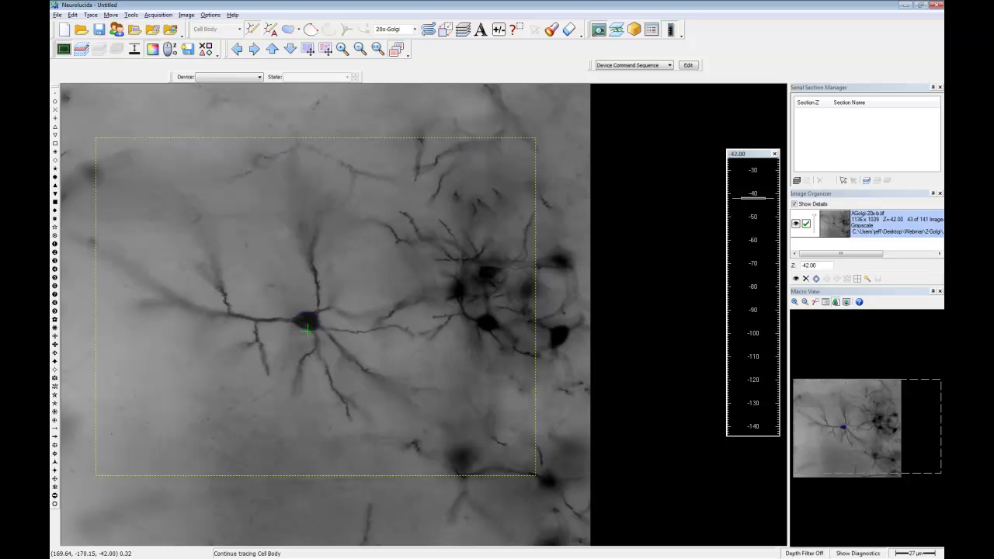
right_click(359, 324)
click(380, 328)
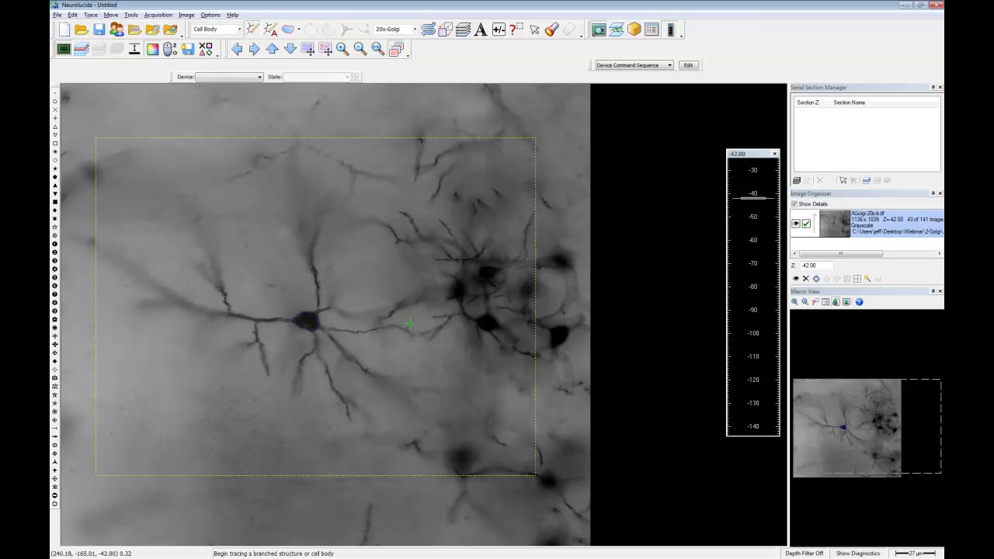
Step: Switch the trace type to Dendrite and trace leftward from the cell body edge
click(240, 30)
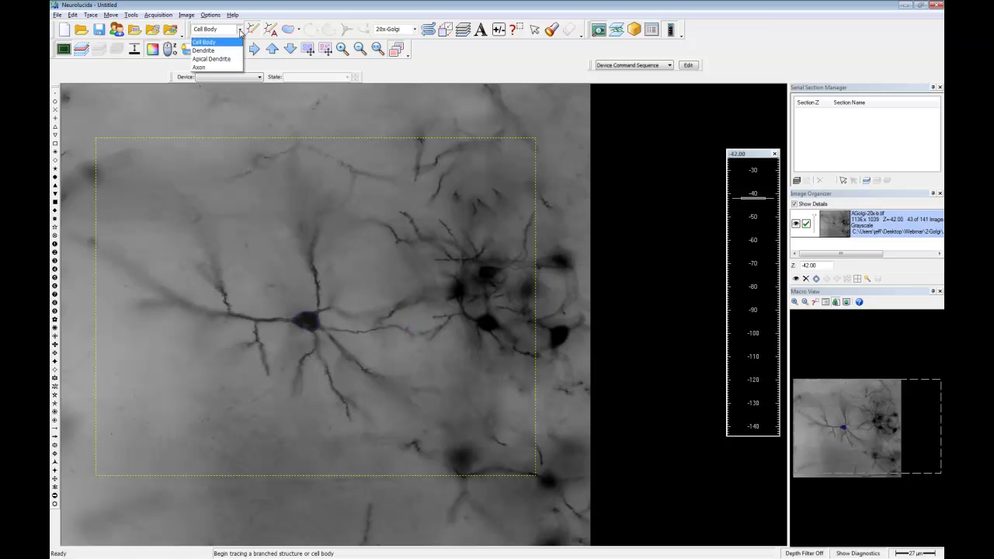
click(221, 53)
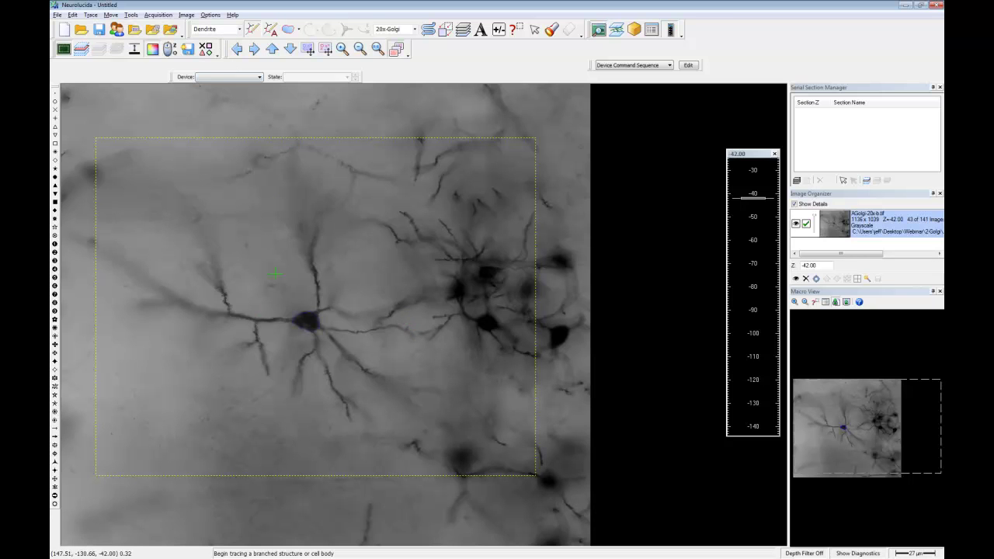
click(293, 320)
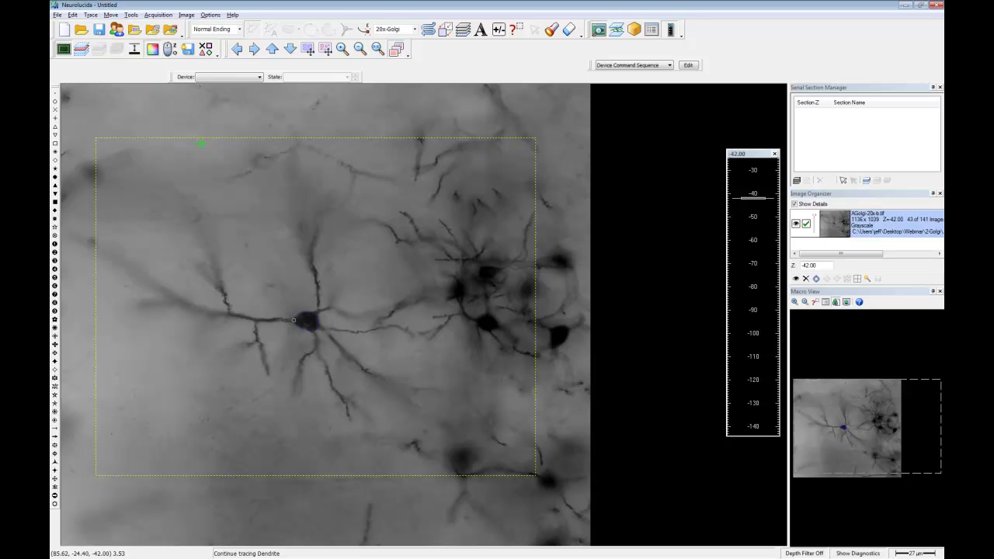
click(135, 49)
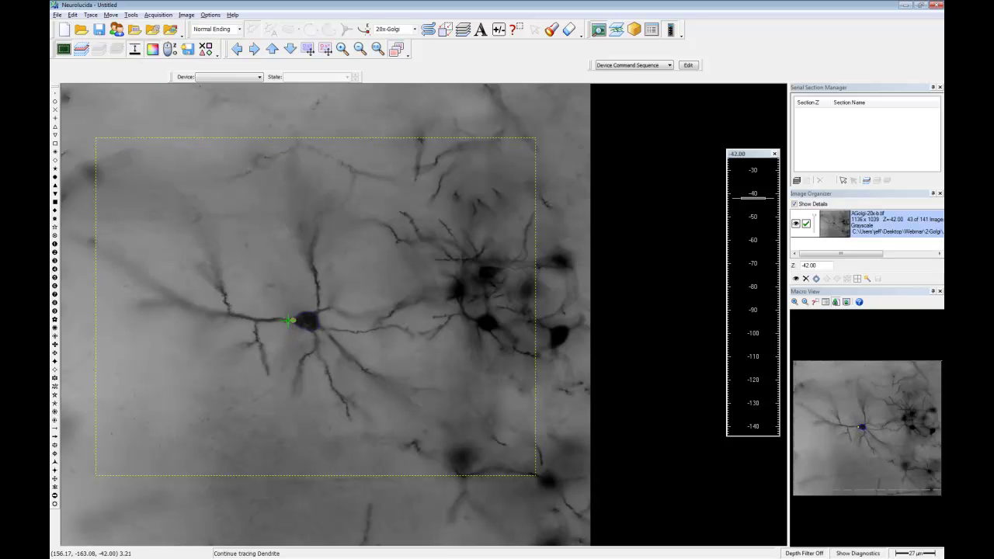
scroll(298, 333, down, 1)
scroll(299, 334, up, 1)
scroll(265, 320, down, 1)
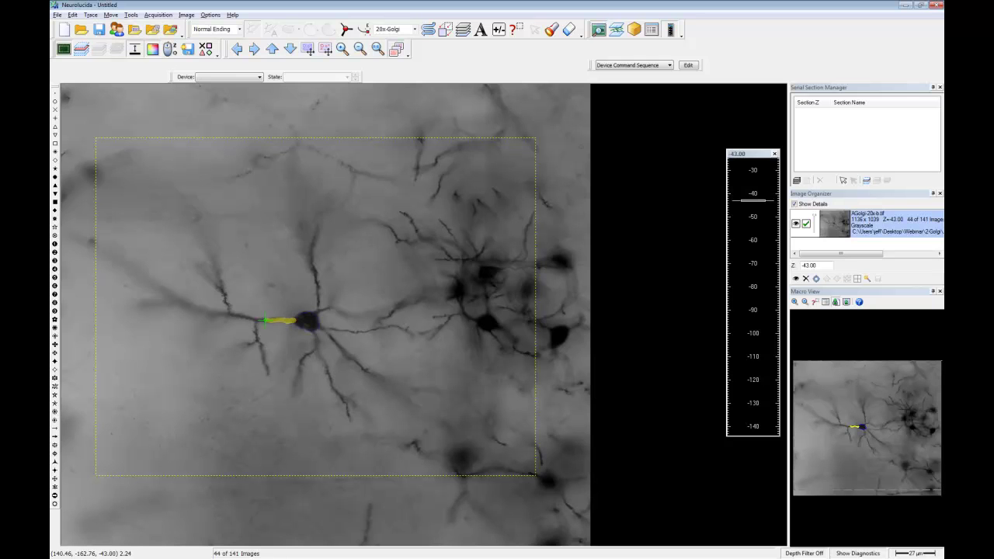
scroll(261, 320, up, 2)
click(257, 320)
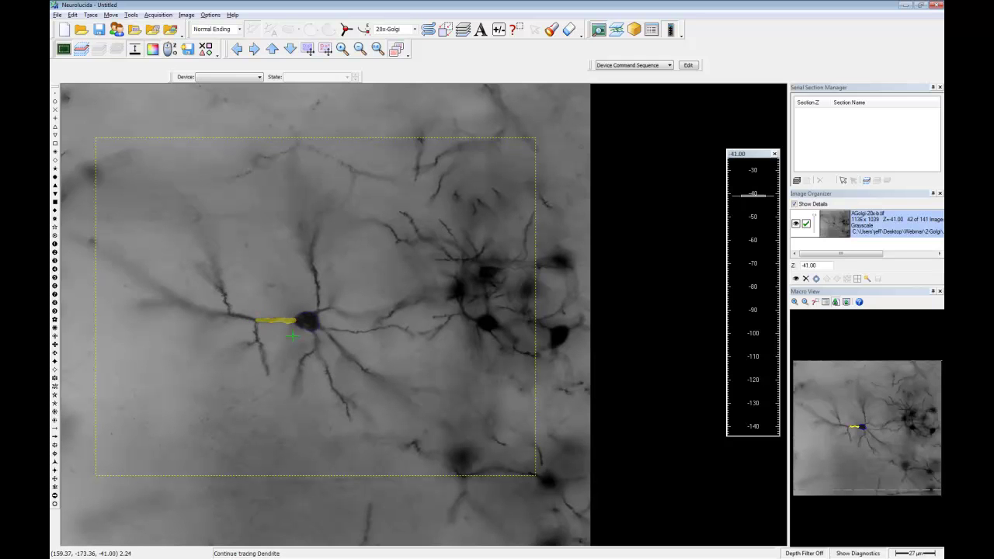
Step: Add a bifurcating node, then trace the downward branch and give it an ending
right_click(311, 250)
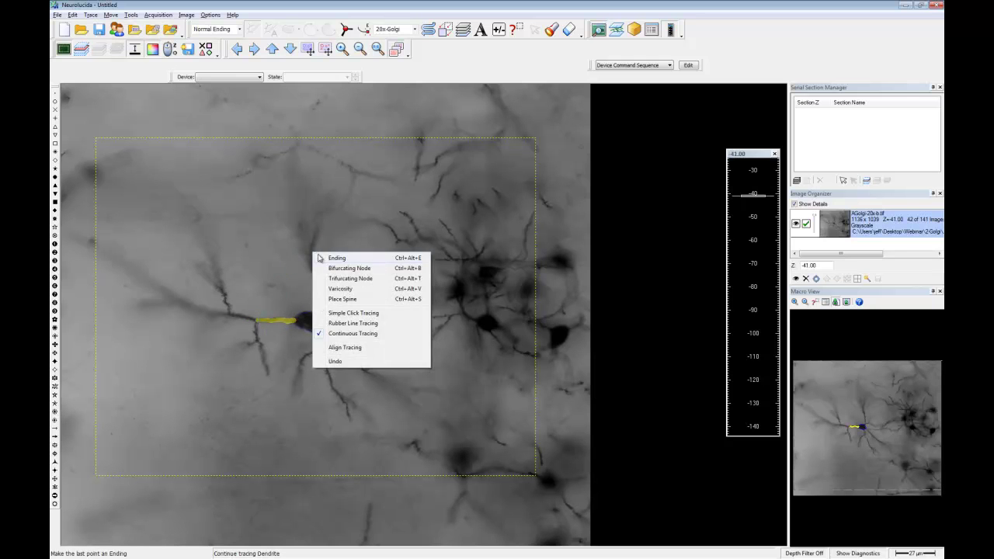
click(342, 272)
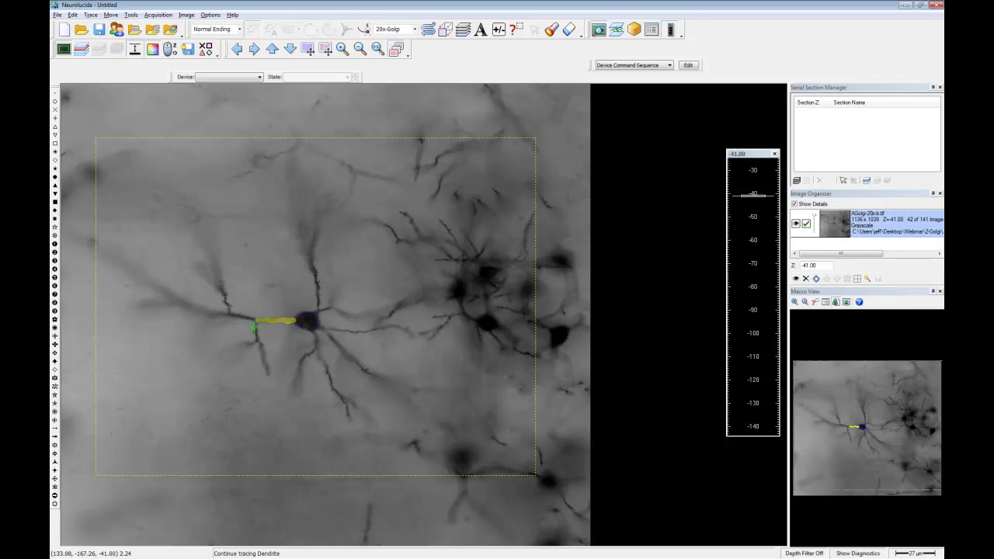
click(257, 330)
scroll(256, 330, down, 1)
right_click(339, 265)
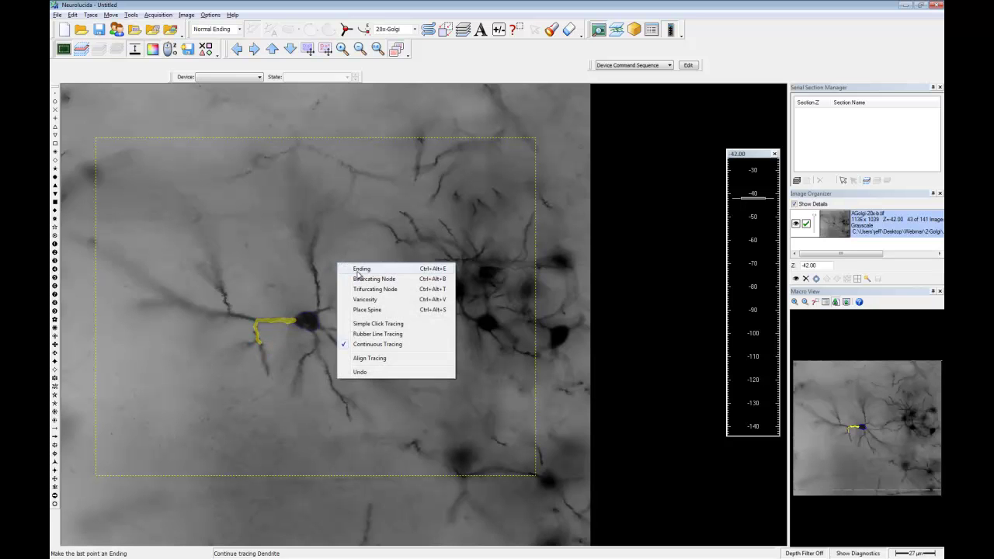
click(360, 269)
Step: Continue the second, leftward branch from the fork and give it an ending
scroll(307, 305, up, 1)
click(264, 320)
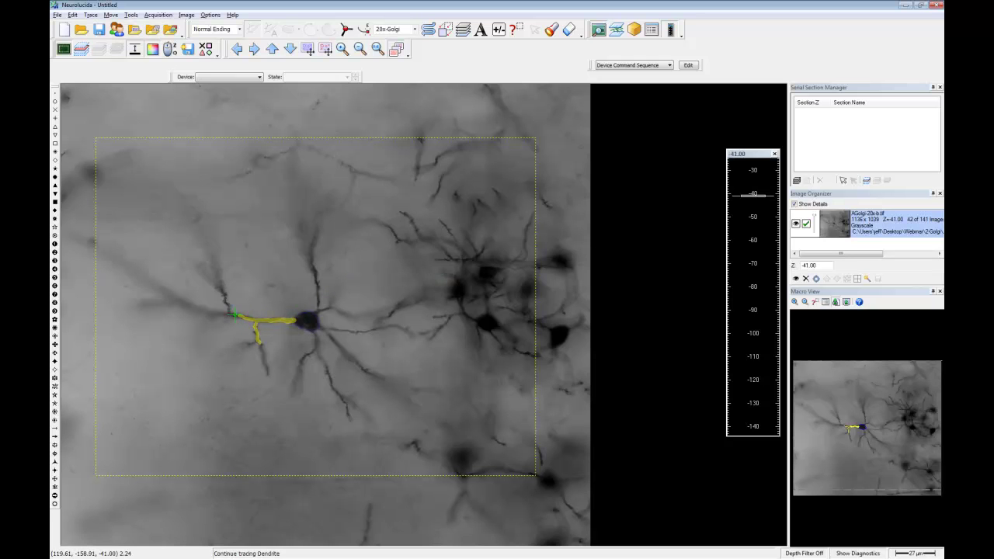
right_click(254, 256)
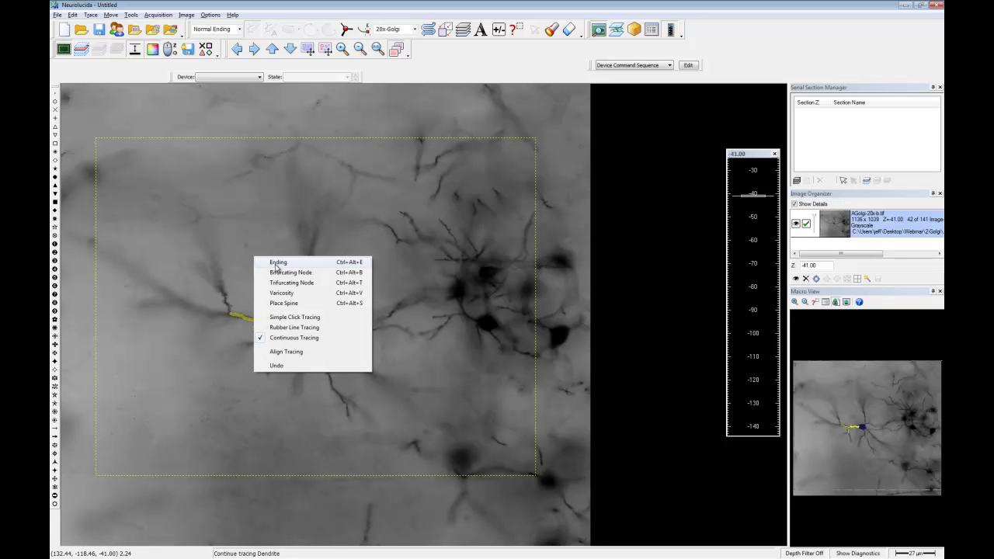
click(278, 263)
scroll(310, 278, down, 1)
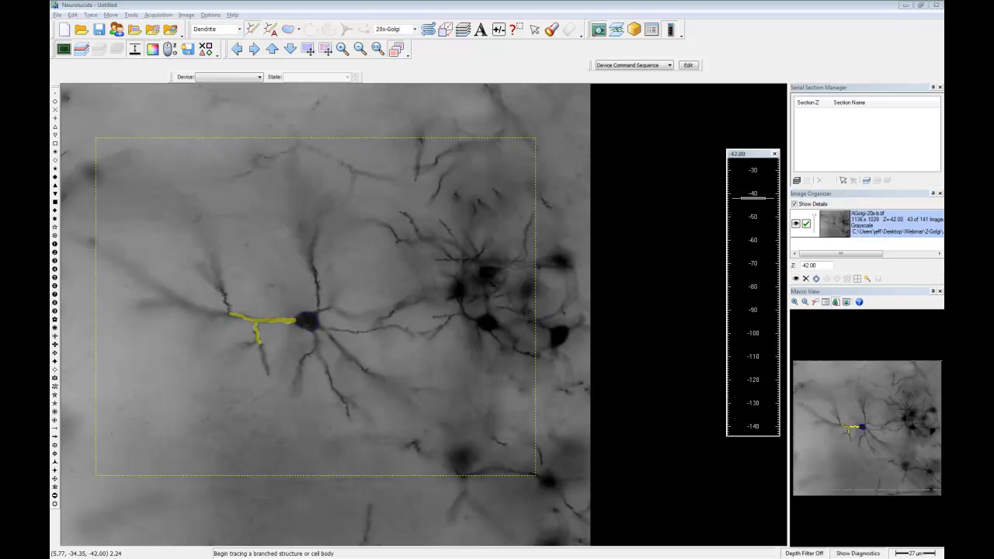
Step: Start a new Untitled data file without saving, closing all images
click(64, 30)
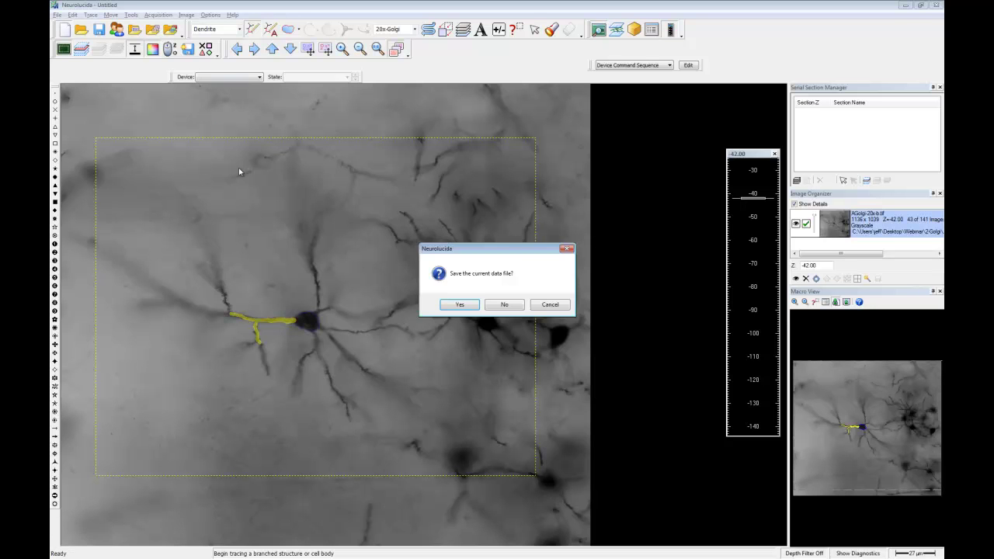
click(508, 305)
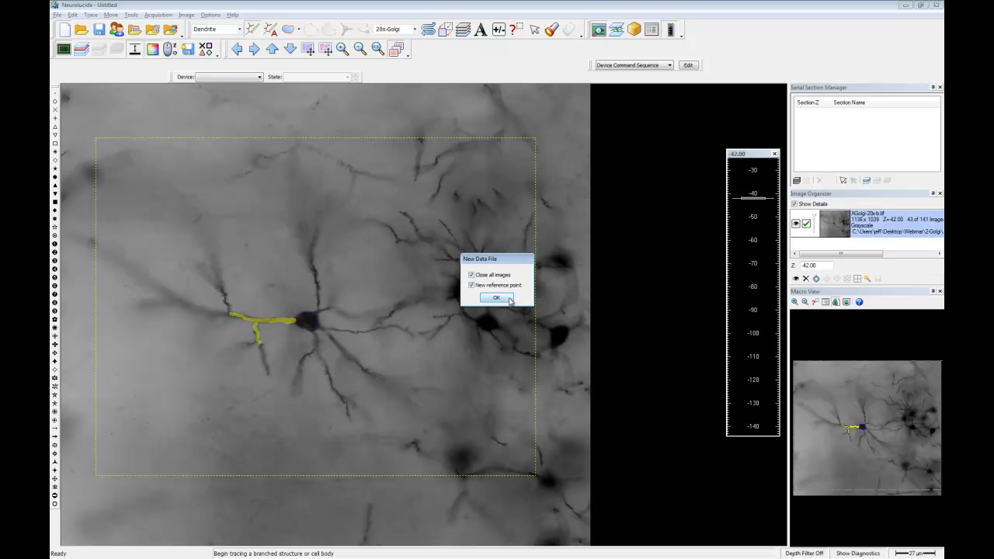
click(496, 299)
Step: Return to the PowerPoint slideshow and advance to the 'Confocal - LY' tracing slide
key(alt+Tab)
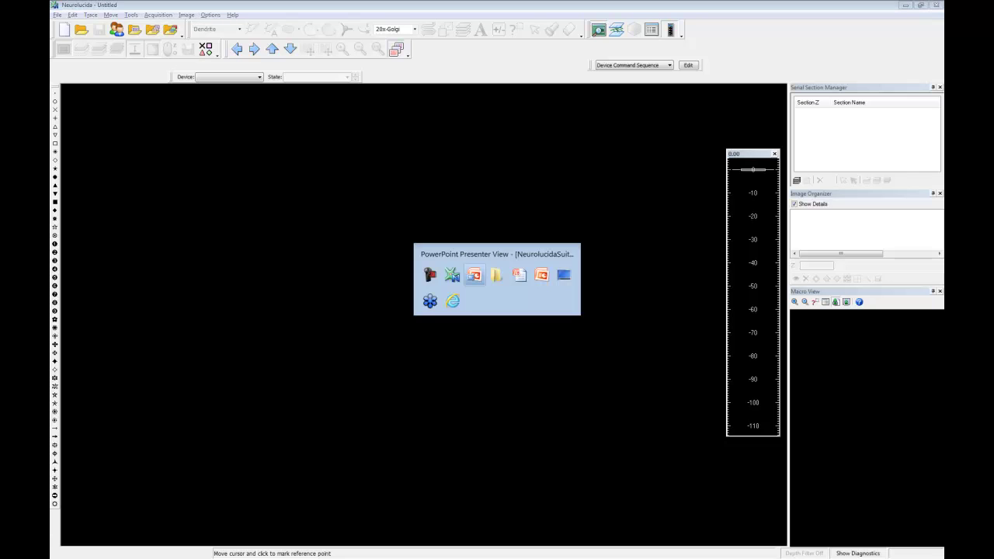
key(alt+Tab)
key(alt+Tab)
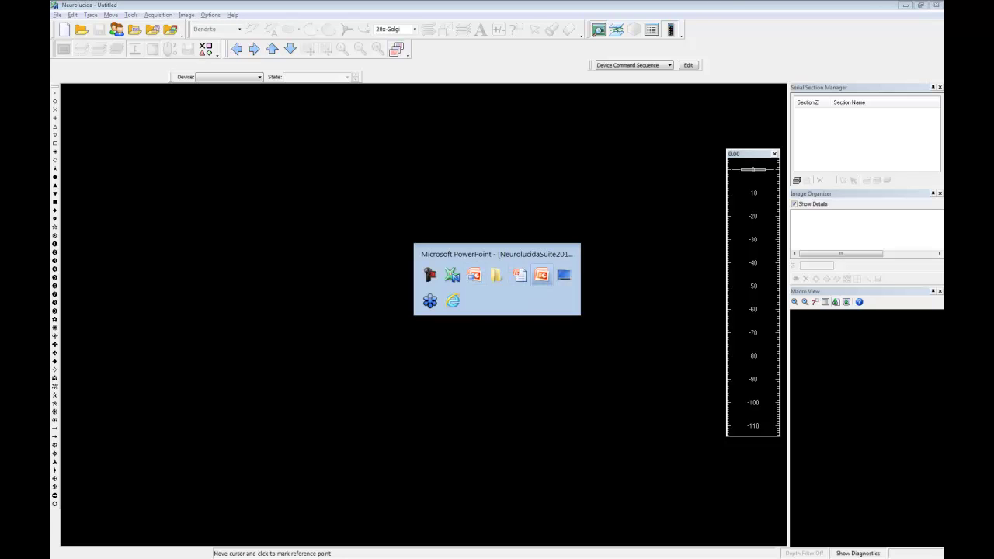
key(alt+Tab)
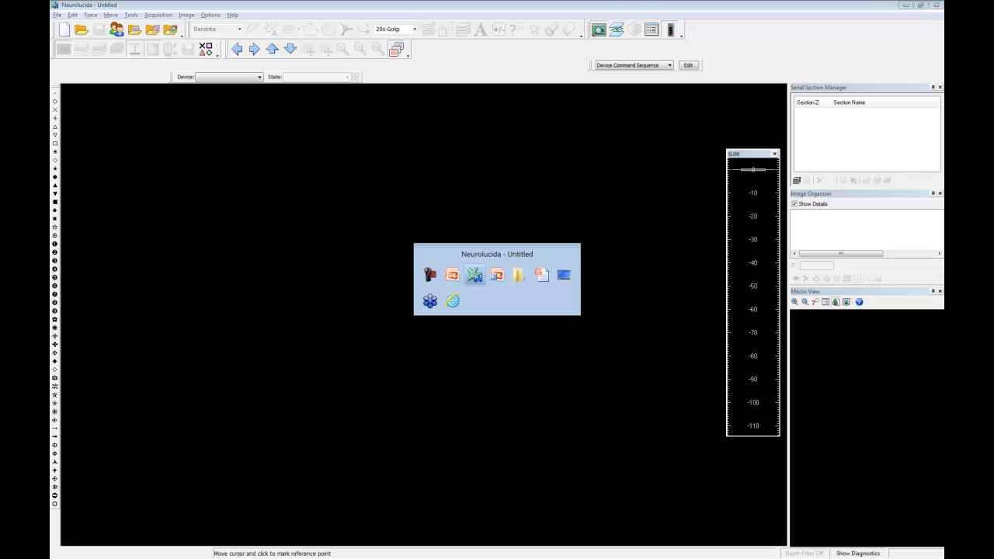
key(alt+Tab)
key(alt+Tab)
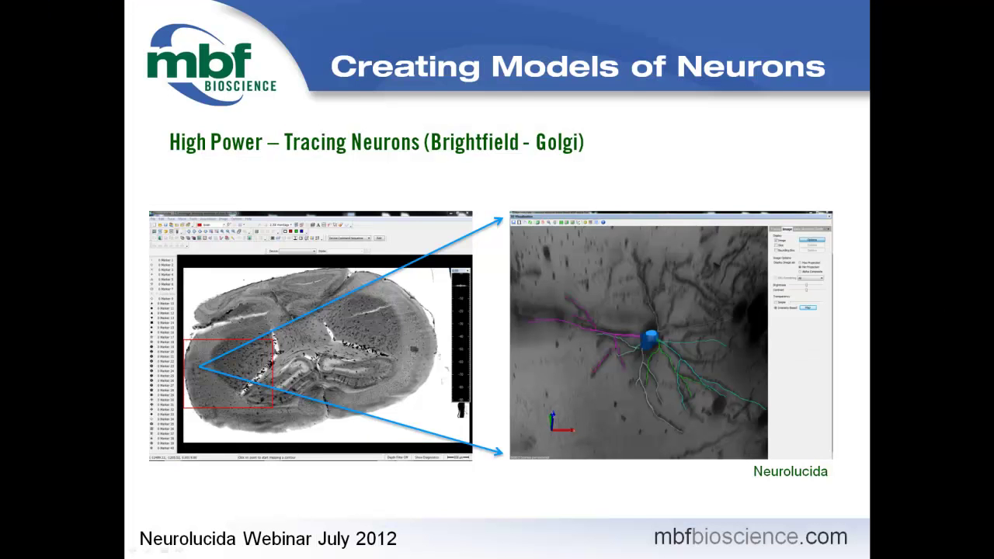
key(Right)
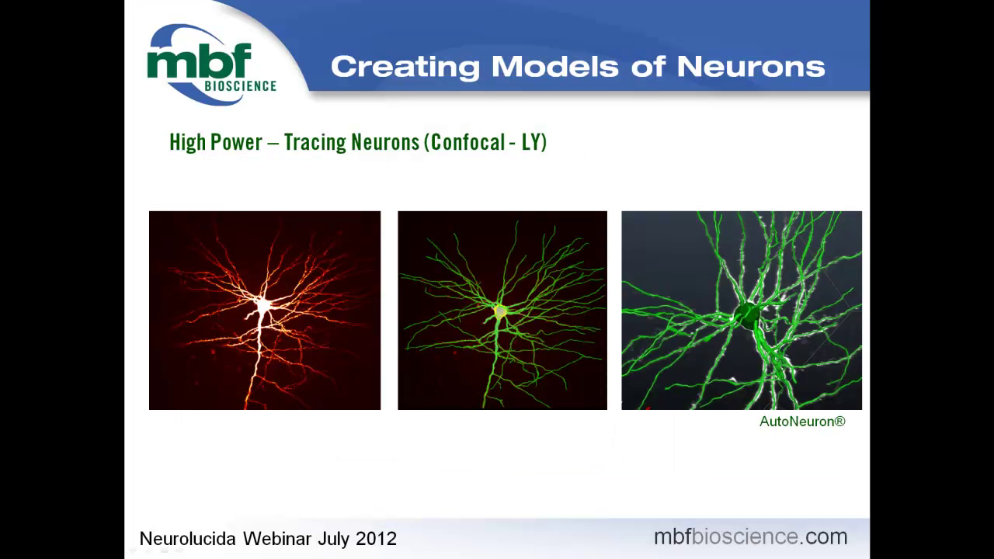
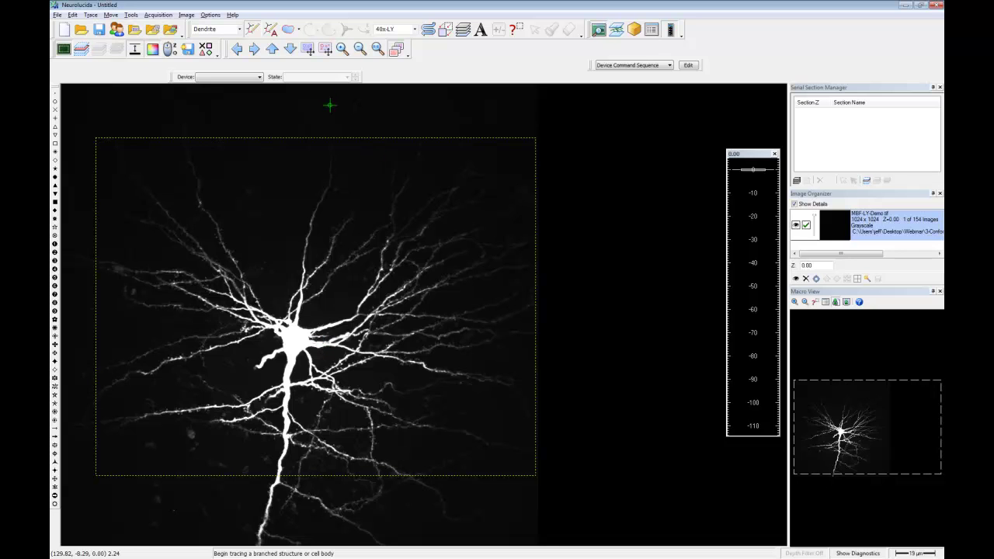
click(636, 31)
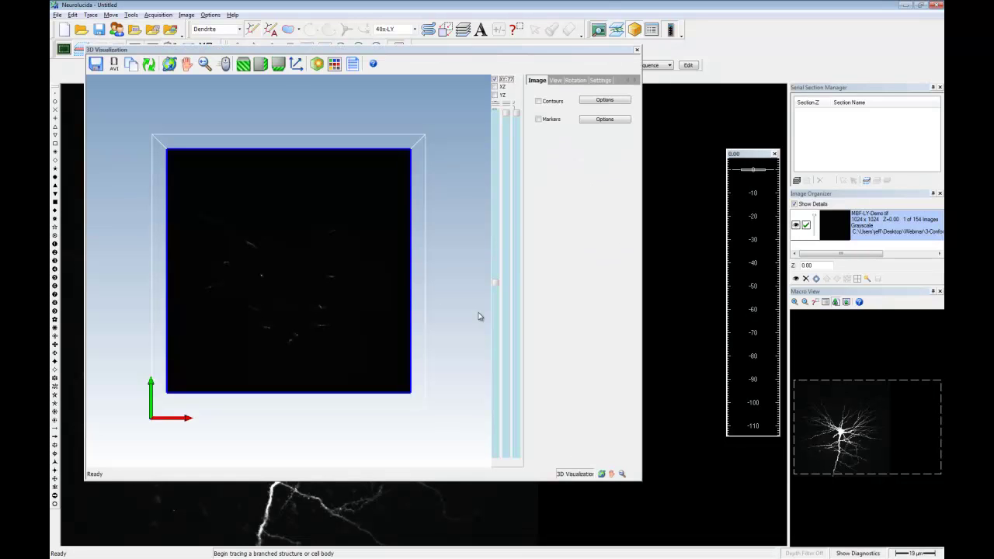
drag(253, 386, 347, 278)
drag(496, 284, 479, 226)
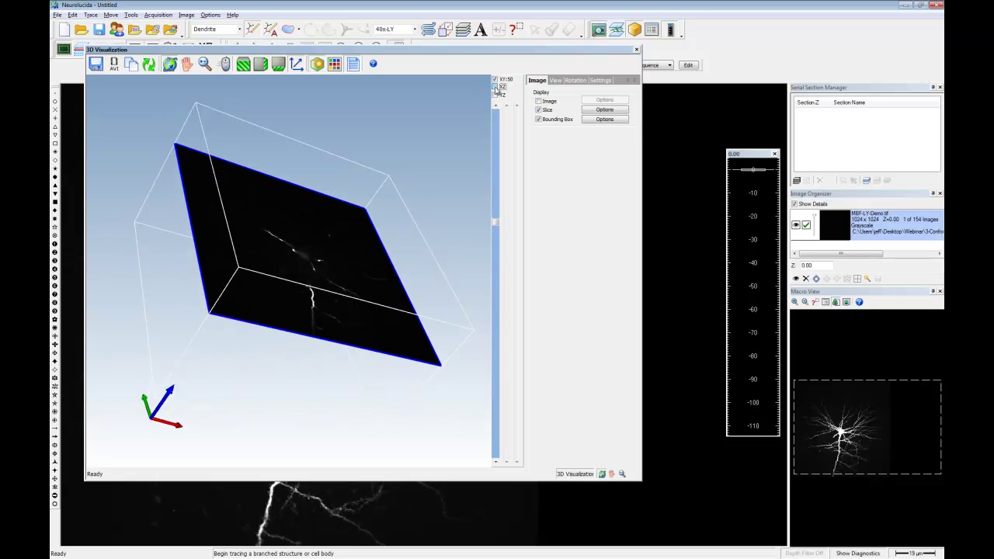
click(496, 89)
click(505, 243)
drag(505, 243, 505, 305)
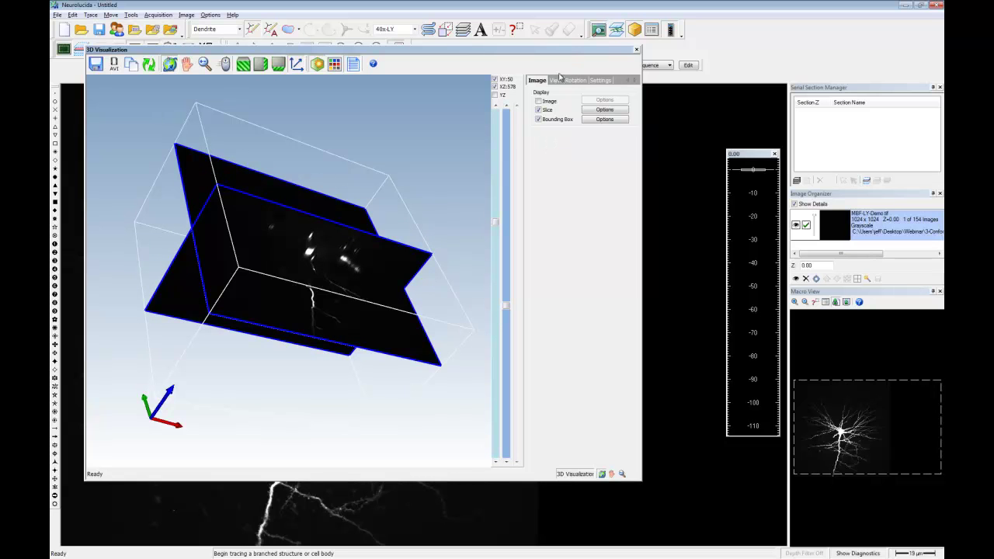
click(546, 101)
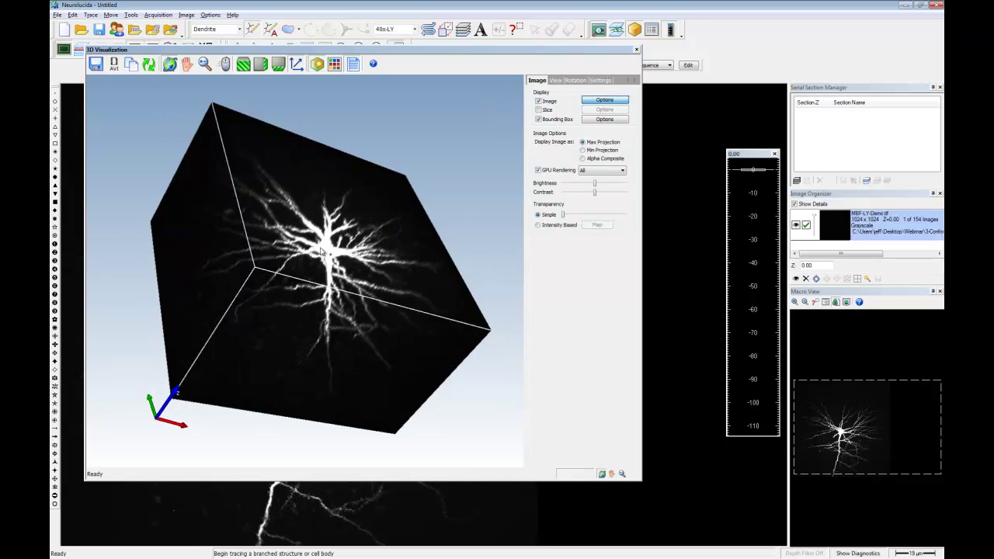
drag(327, 277, 294, 277)
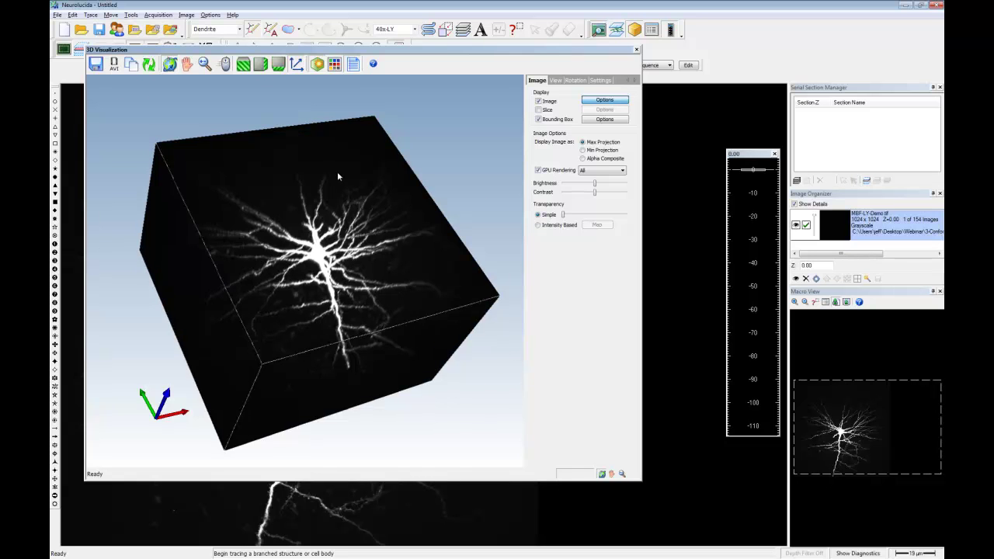
scroll(338, 172, up, 5)
drag(338, 250, 315, 265)
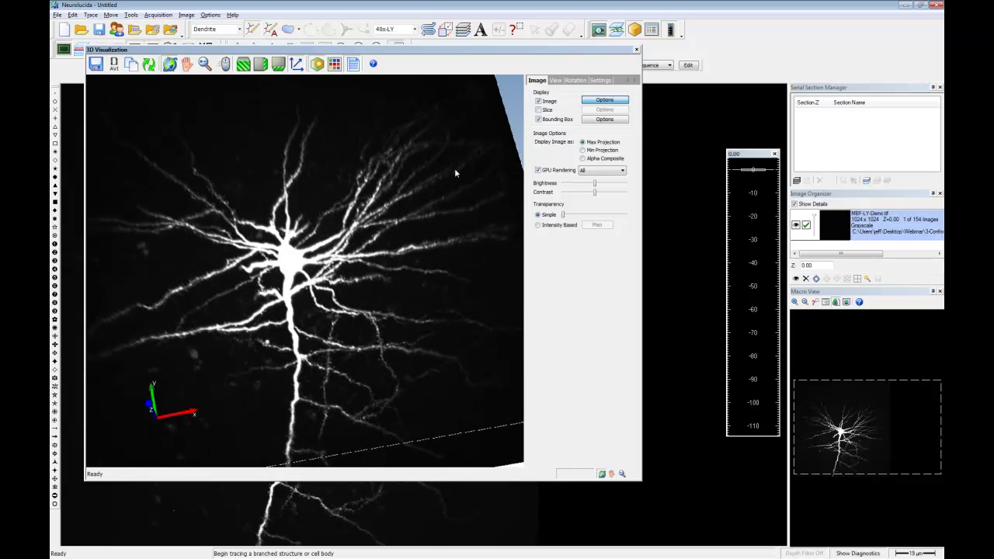
click(638, 49)
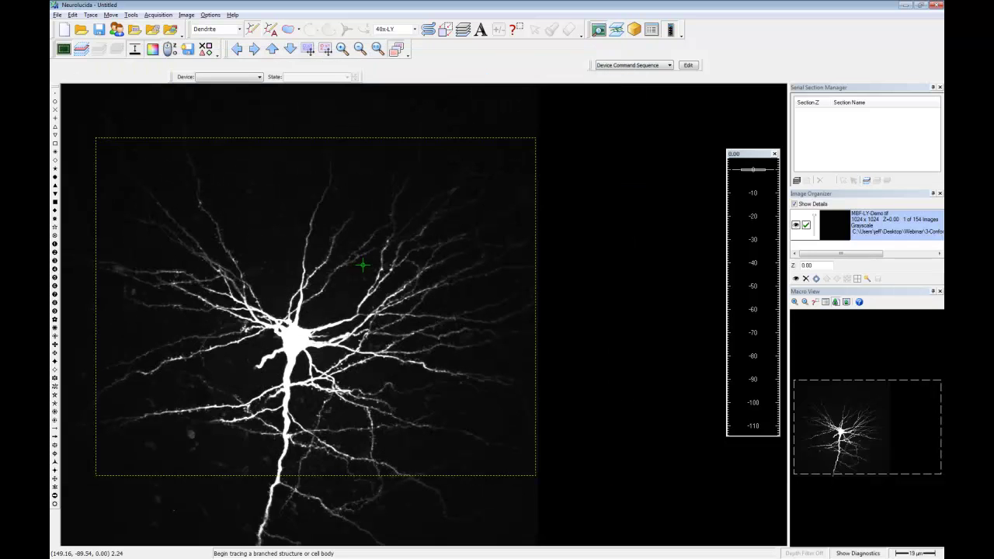
Step: Start AutoNeuron with a new configuration and measure the thickest process as 5.77 µm
click(271, 30)
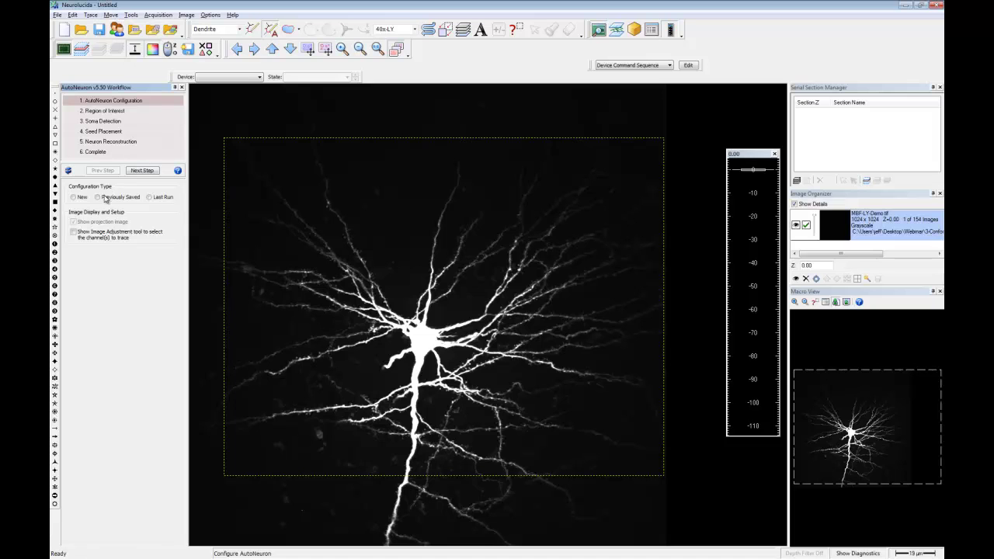
click(75, 197)
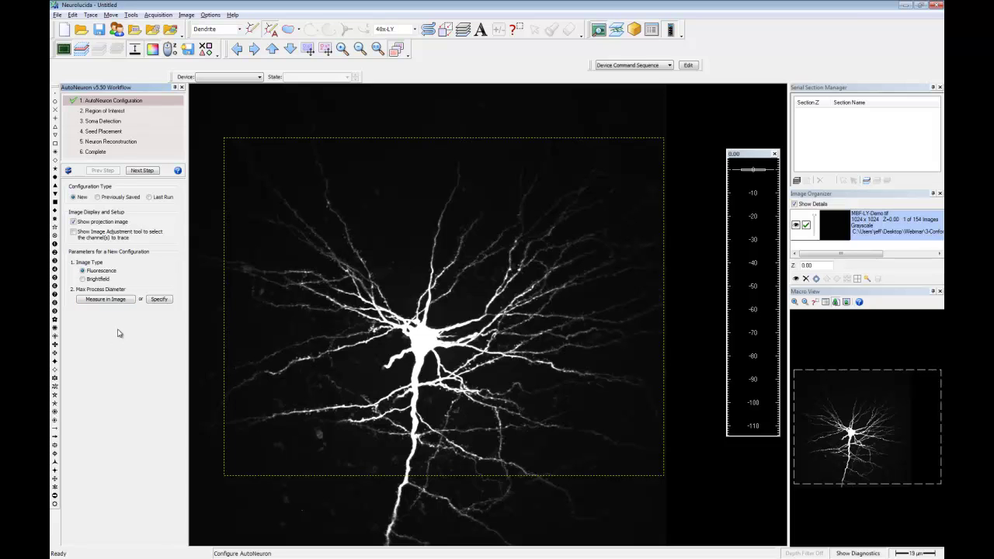
click(121, 299)
click(413, 370)
click(424, 368)
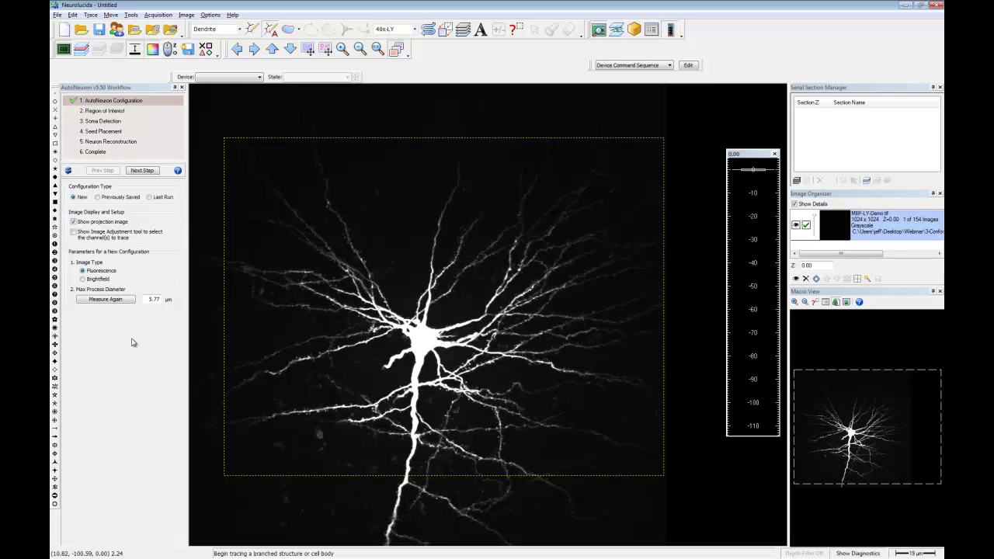
Step: Keep Trace entire image as the region of interest and advance to soma detection
click(150, 171)
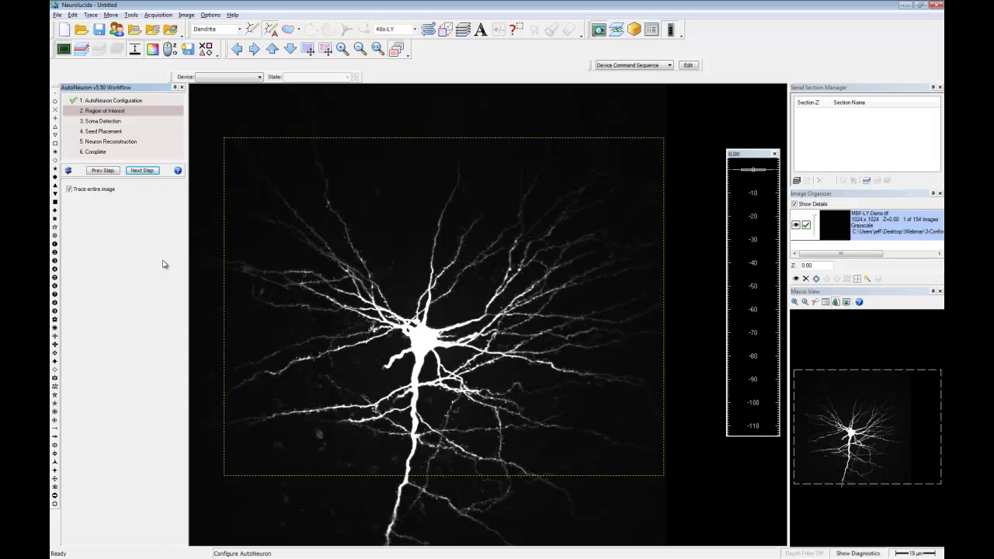
click(69, 189)
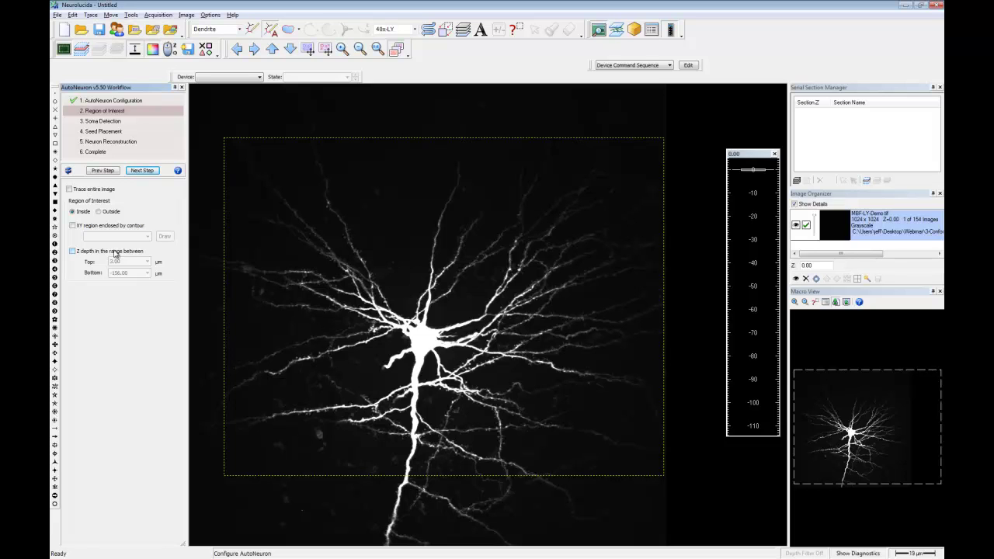
click(89, 190)
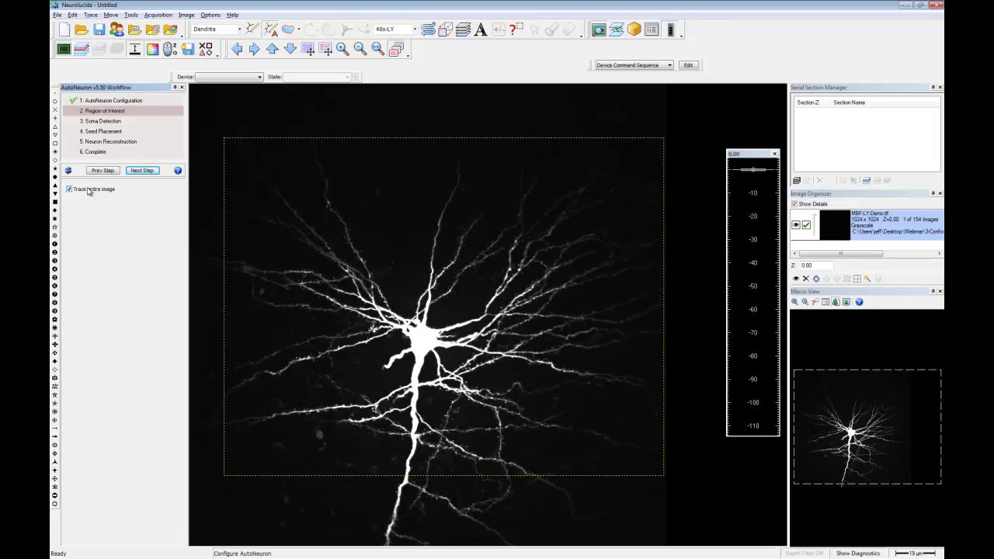
click(151, 173)
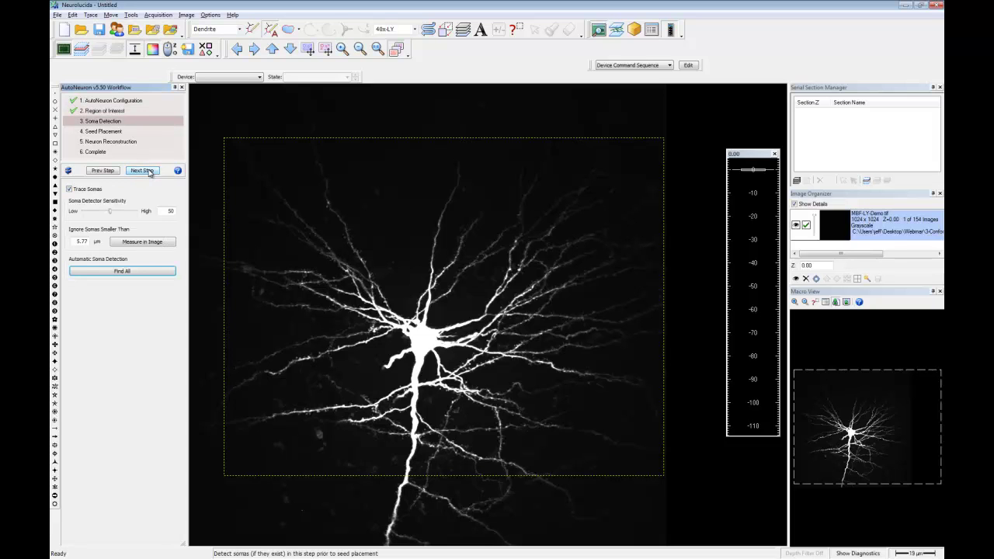
Step: Lower soma detector sensitivity to 30 and find all somas, outlining one cell body
drag(110, 211, 99, 213)
click(123, 272)
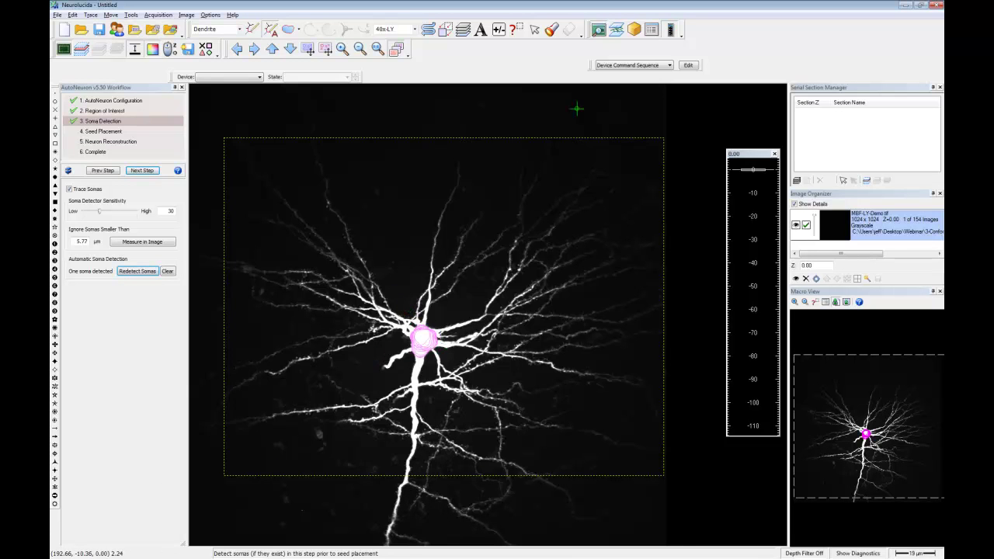
click(635, 30)
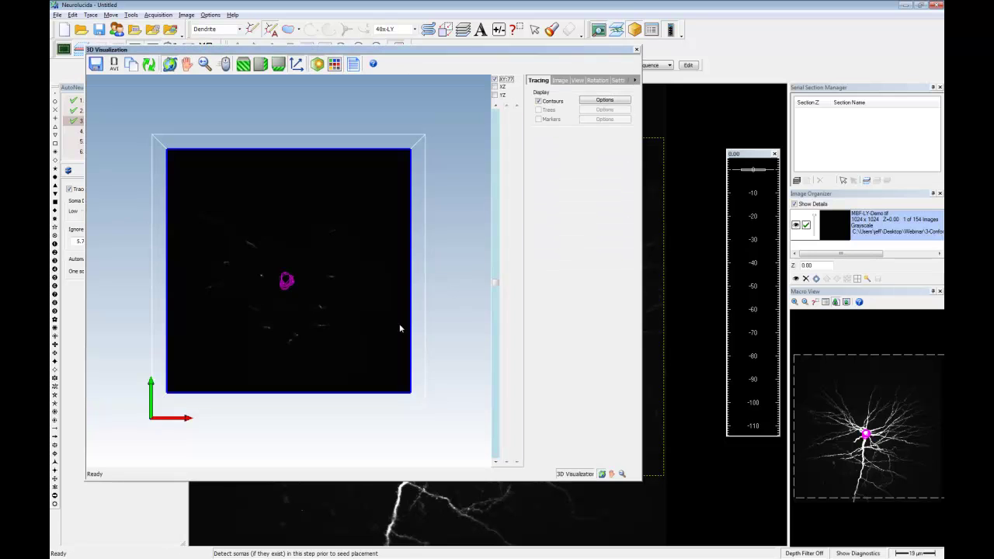
drag(301, 337, 432, 243)
drag(495, 282, 494, 199)
click(622, 80)
click(539, 158)
drag(495, 198, 501, 194)
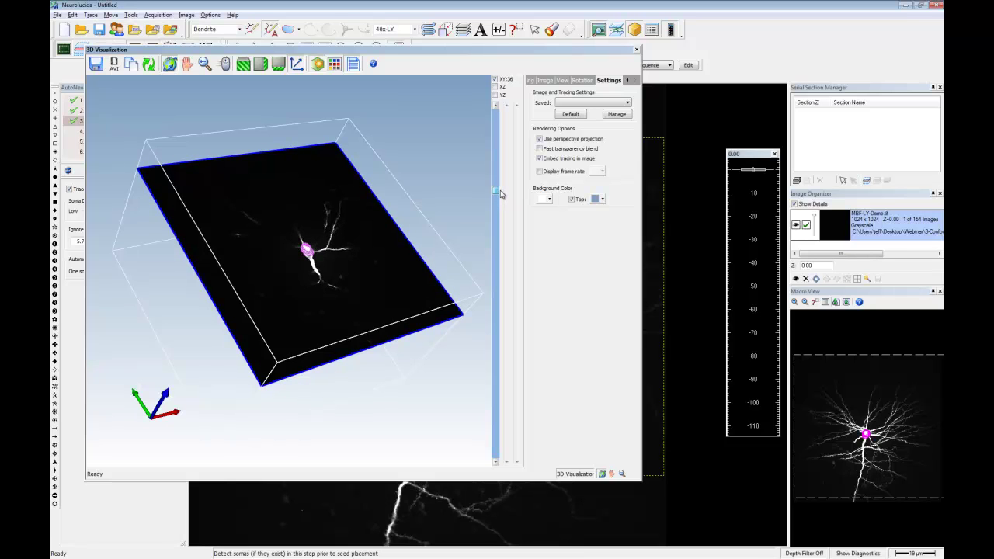
drag(501, 194, 501, 198)
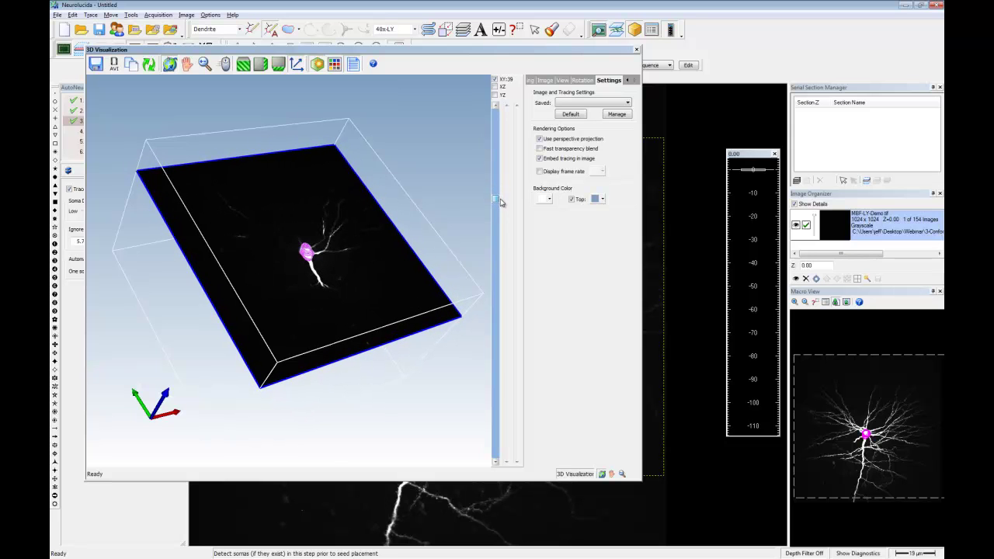
click(636, 50)
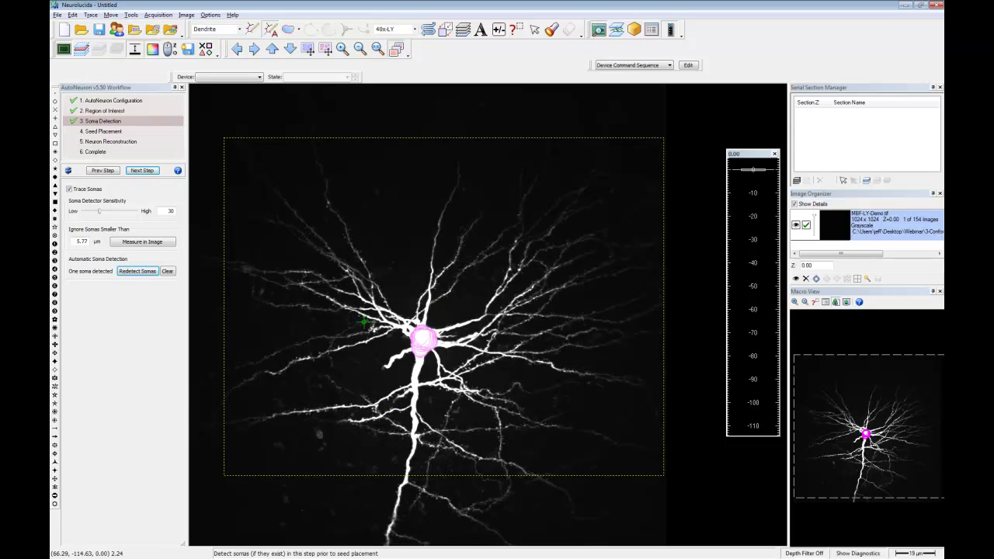
Step: Advance to seed placement, validate the seeds, and compare them against dimmed and full-brightness images
click(142, 171)
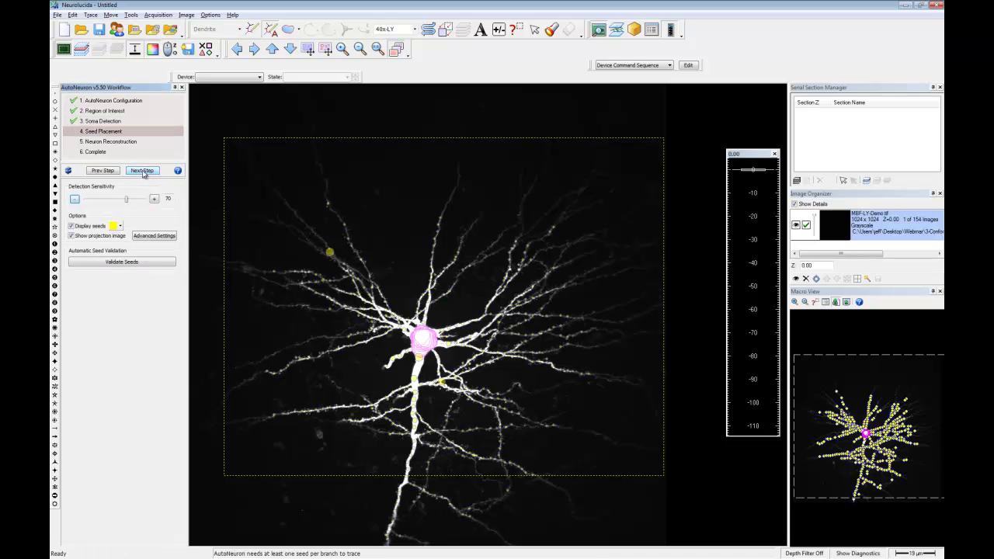
click(146, 262)
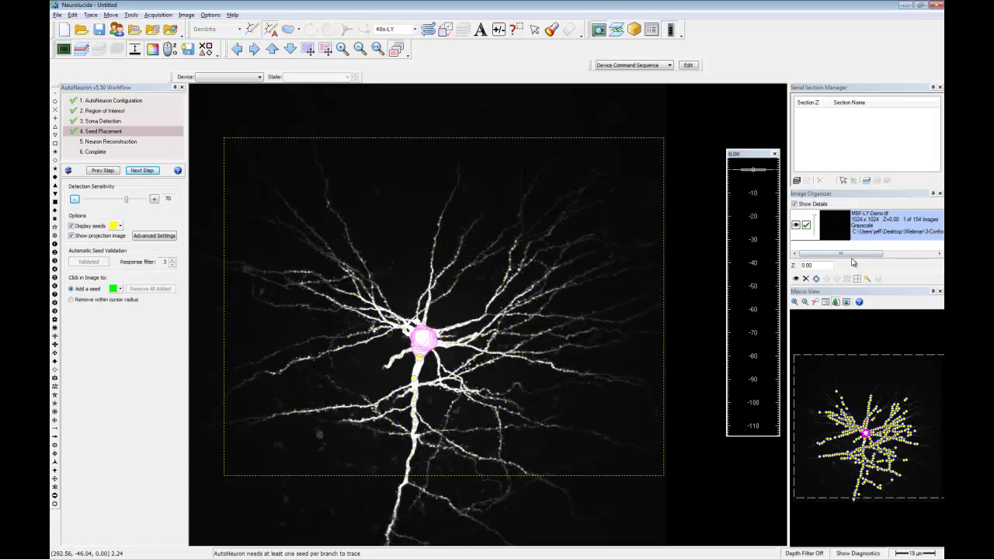
click(815, 231)
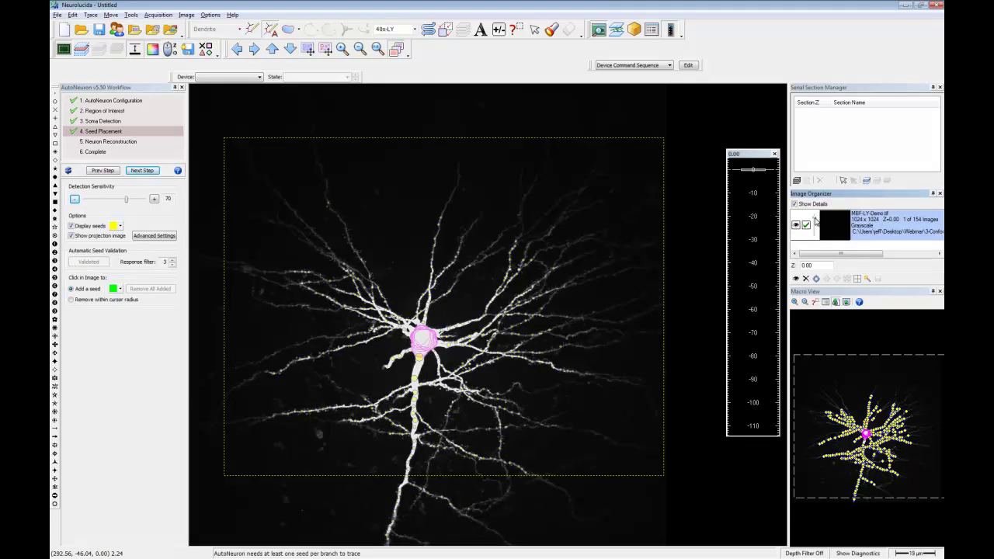
click(815, 230)
click(816, 232)
click(816, 226)
click(819, 231)
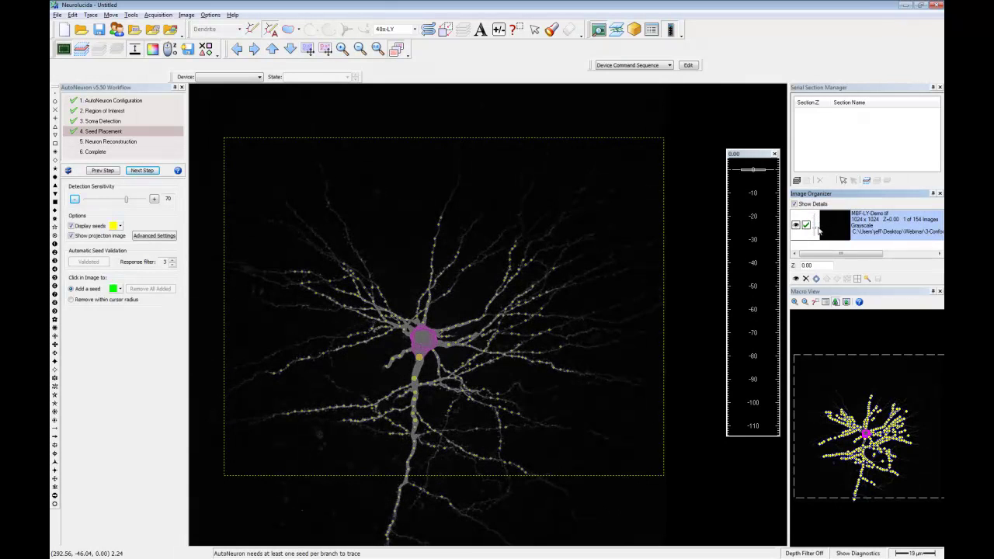
click(818, 229)
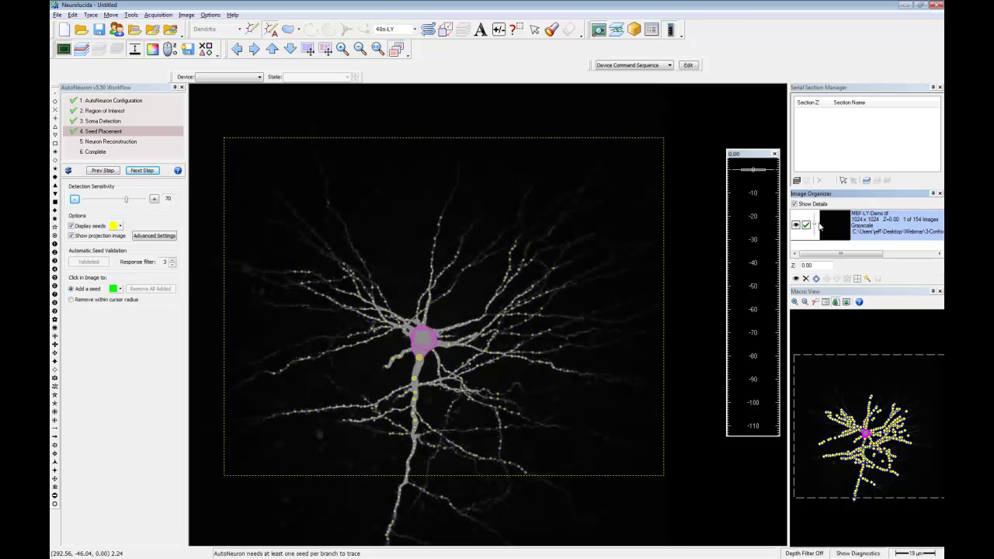
click(819, 227)
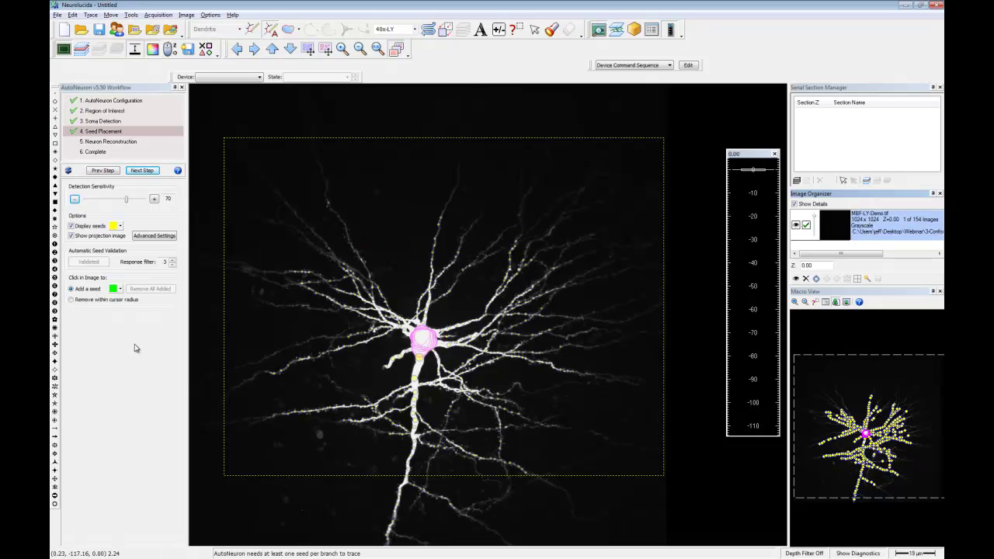
Step: Try seed sensitivity 90, return to 70, revalidate the seeds, and advance to Neuron Reconstruction
click(136, 202)
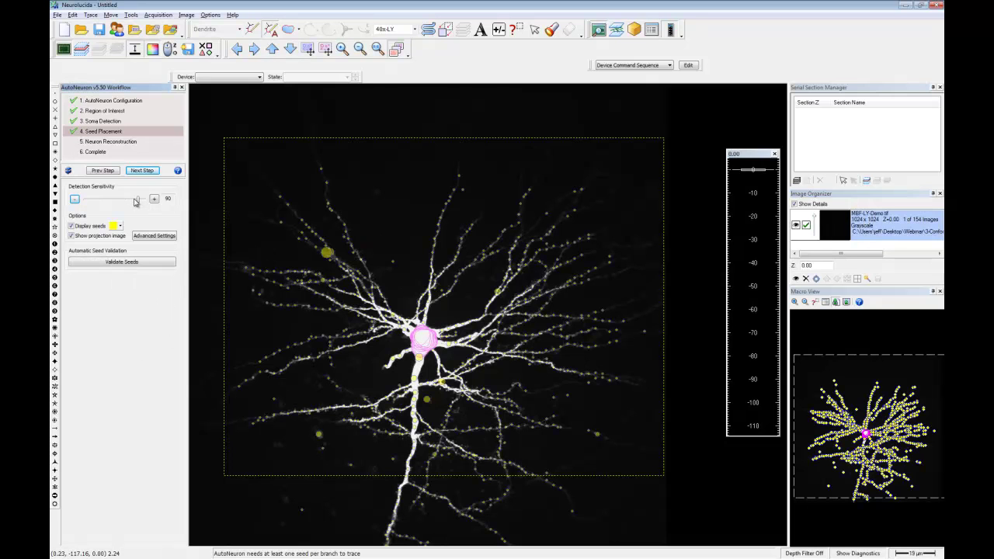
click(141, 264)
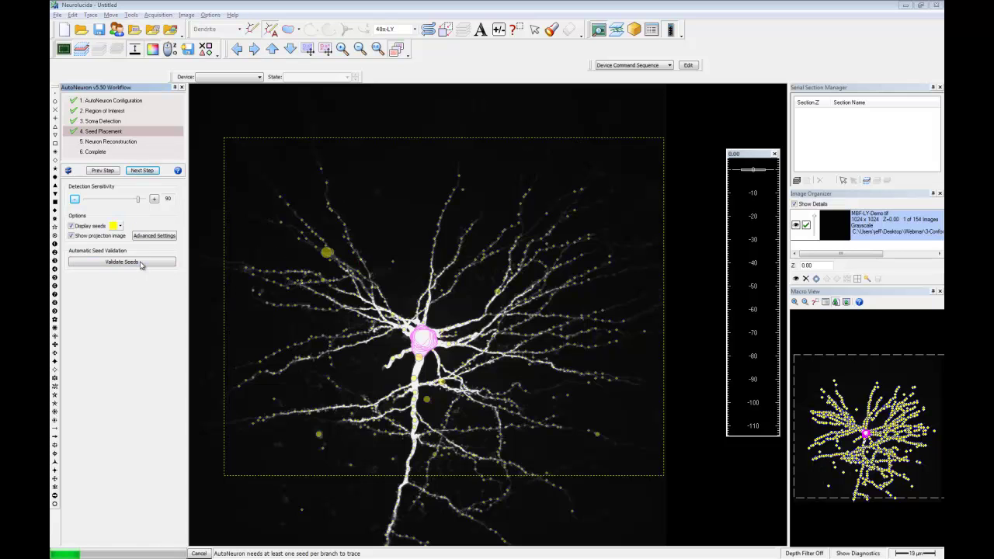
click(131, 203)
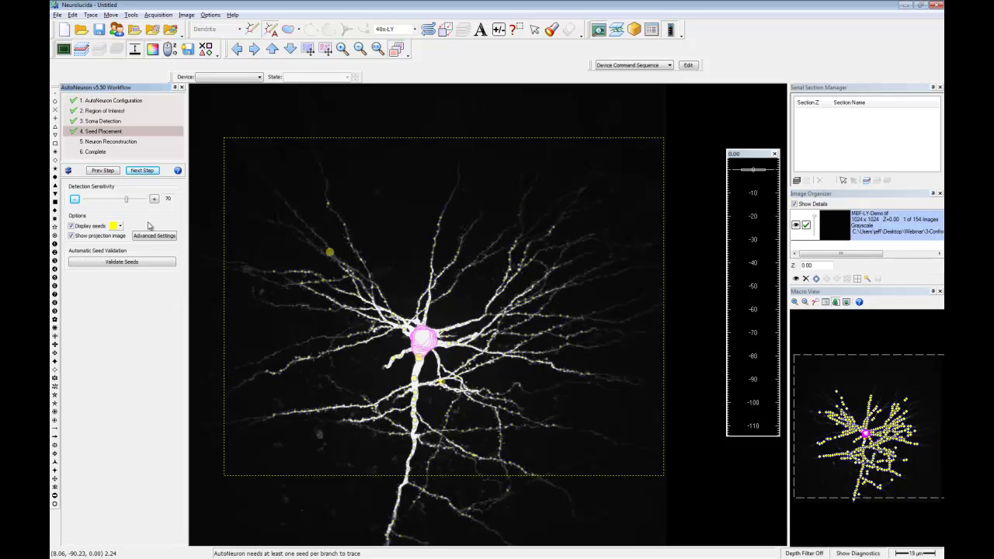
click(138, 263)
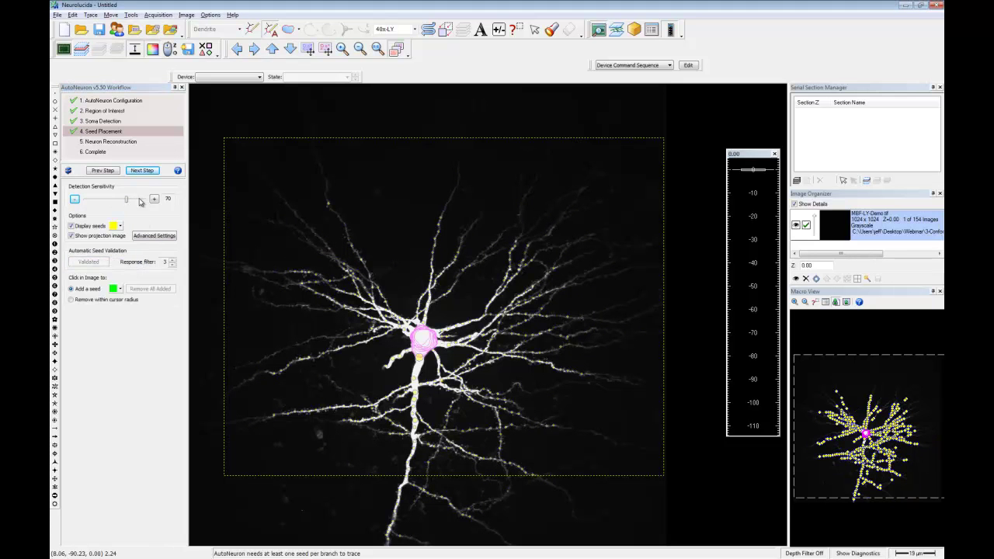
click(142, 170)
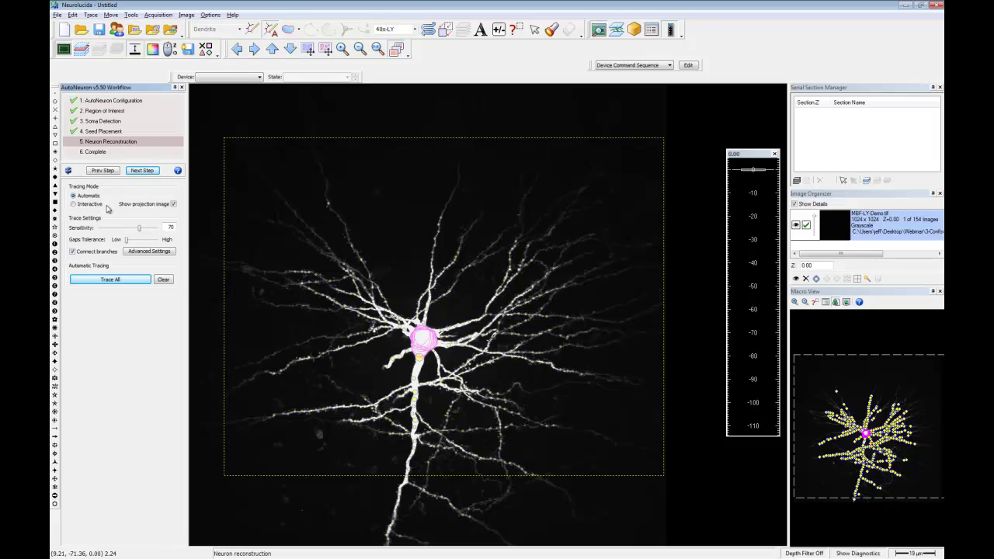
Step: Switch to Interactive tracing, hide the projection image, and zoom closely onto the soma
click(88, 206)
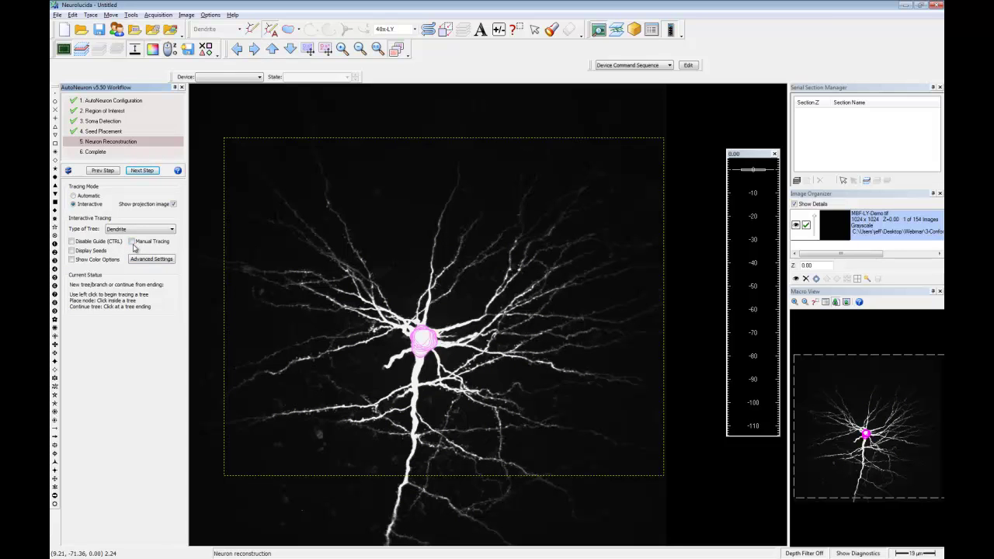
click(174, 204)
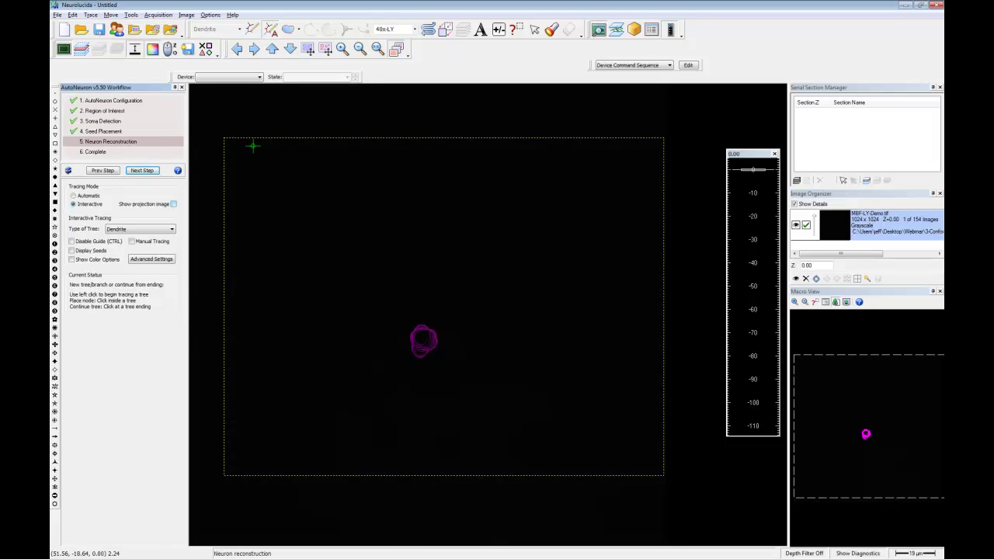
click(342, 49)
drag(353, 272, 481, 376)
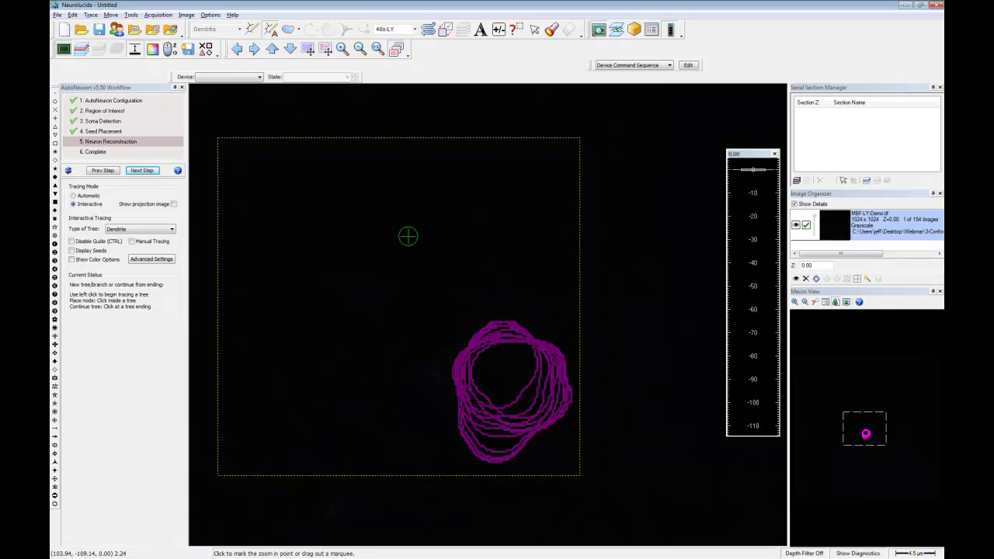
scroll(408, 236, down, 12)
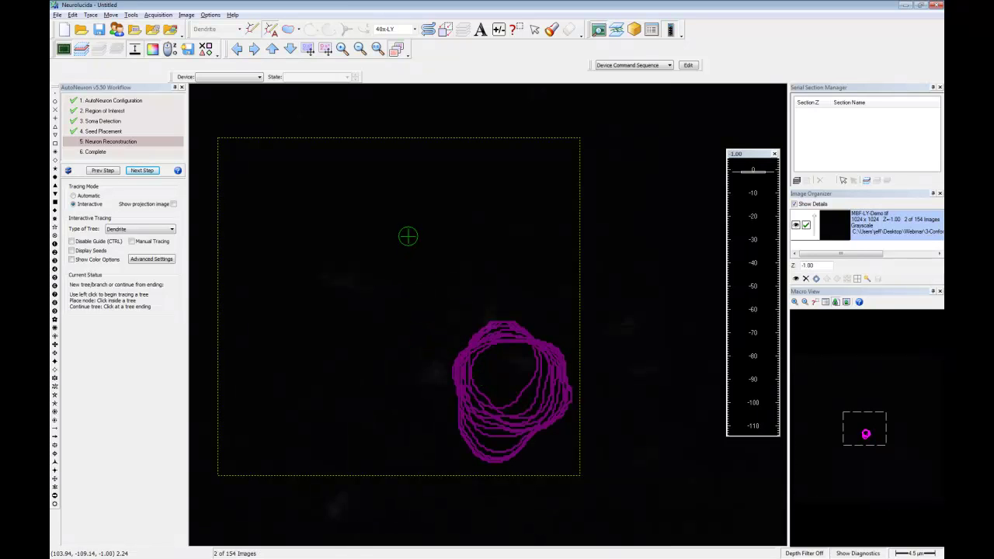
scroll(408, 236, down, 16)
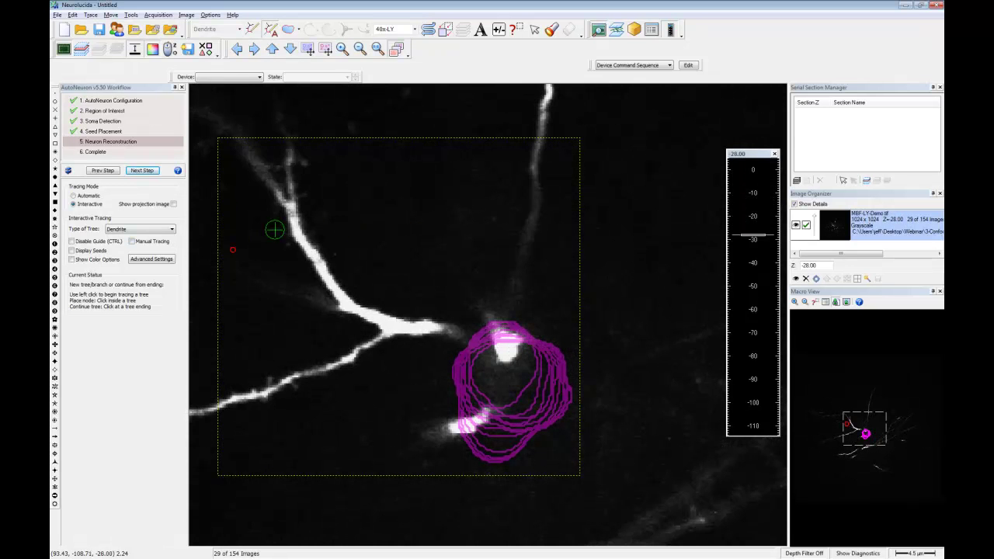
scroll(404, 223, down, 5)
scroll(404, 223, up, 3)
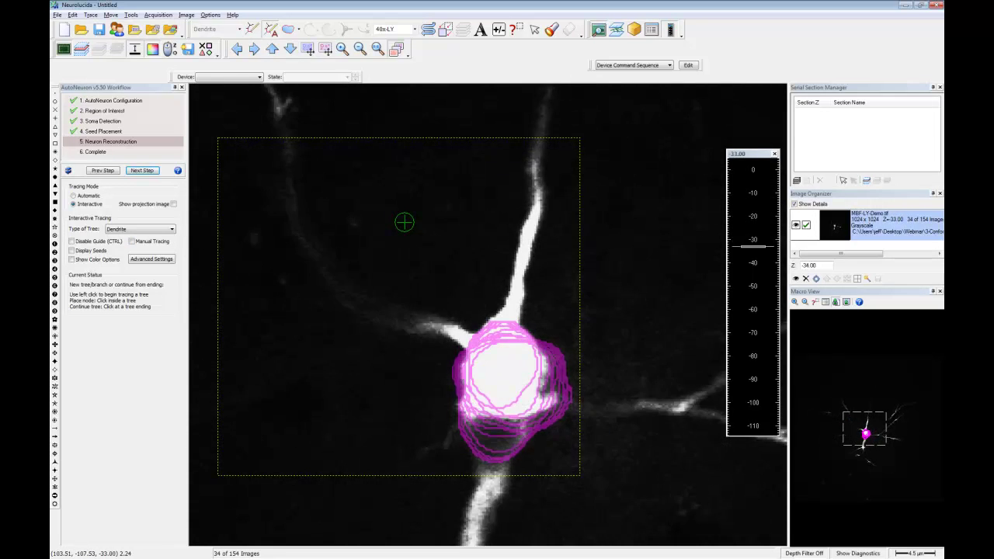
scroll(404, 223, down, 3)
scroll(404, 222, up, 2)
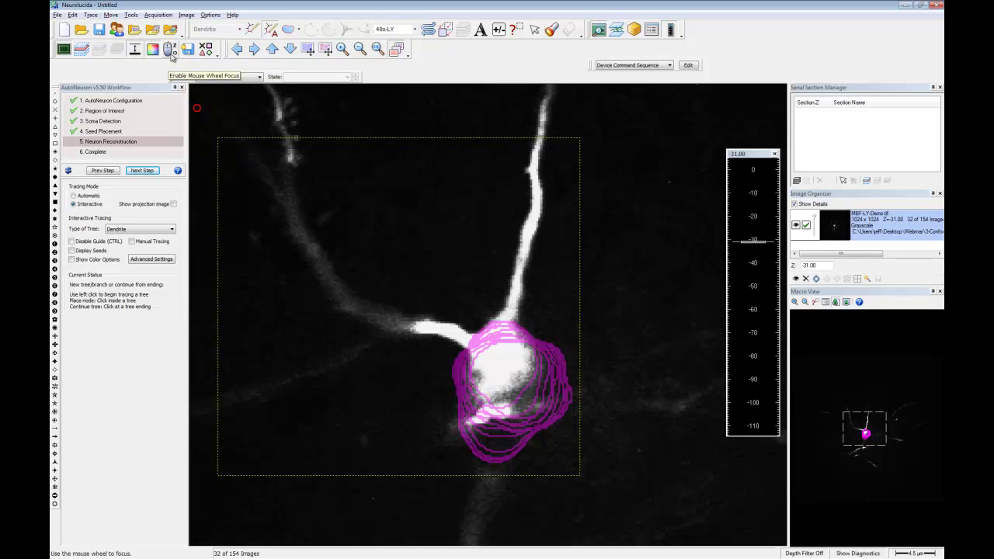
Step: Enable mouse-wheel focus and step the focal plane to Z -33
click(171, 50)
scroll(486, 268, down, 4)
scroll(485, 266, up, 1)
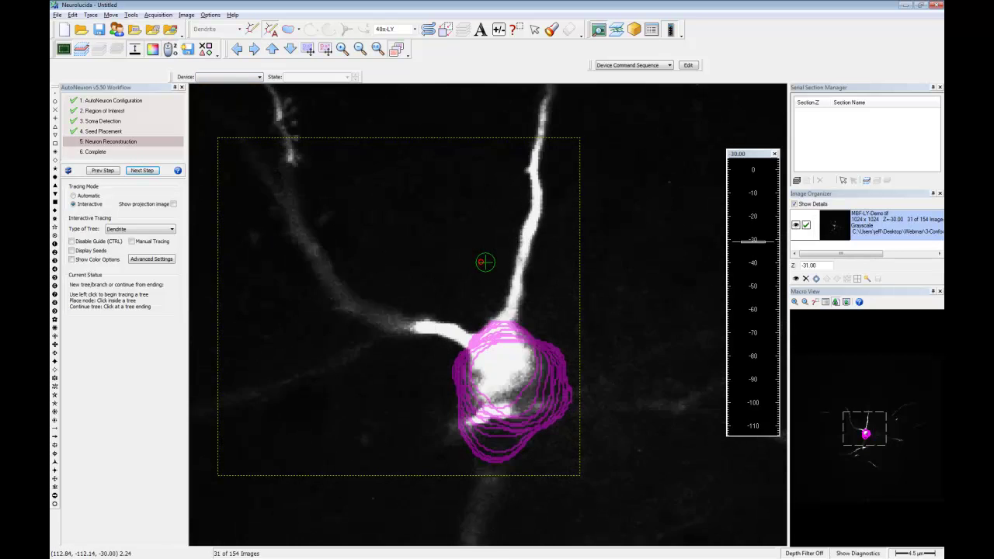
scroll(485, 261, up, 1)
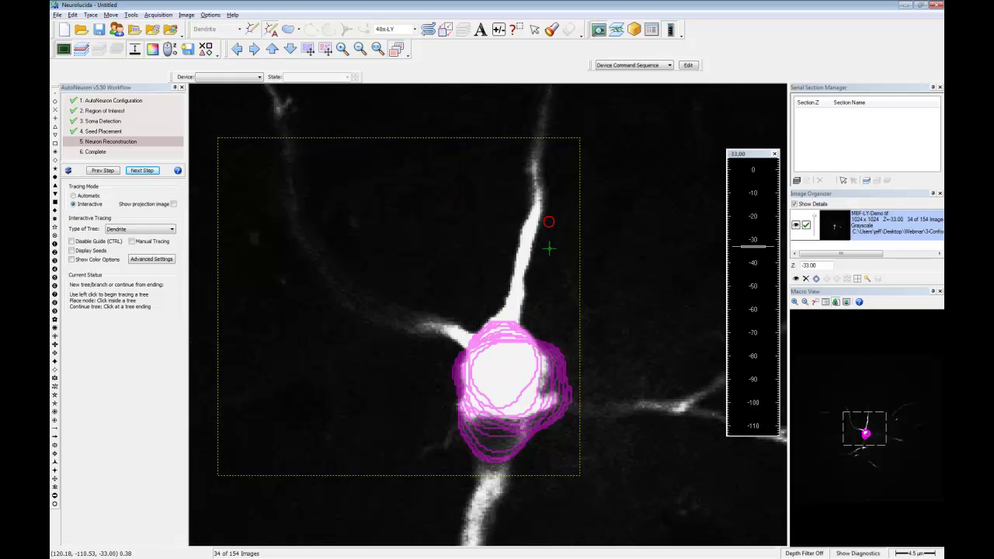
Step: Trace the first dendrite upward from the soma edge, refocusing along the way, and end it
click(530, 301)
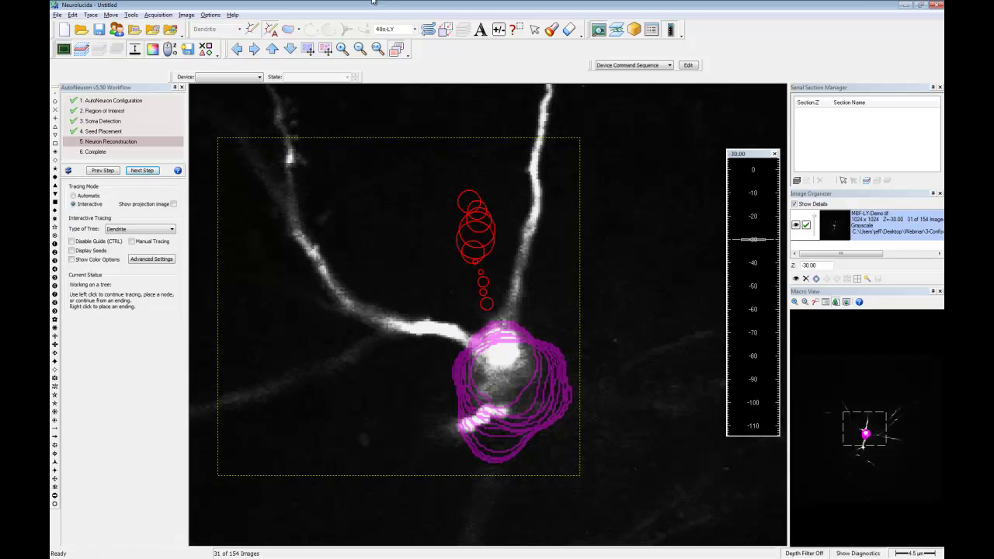
click(360, 49)
click(359, 48)
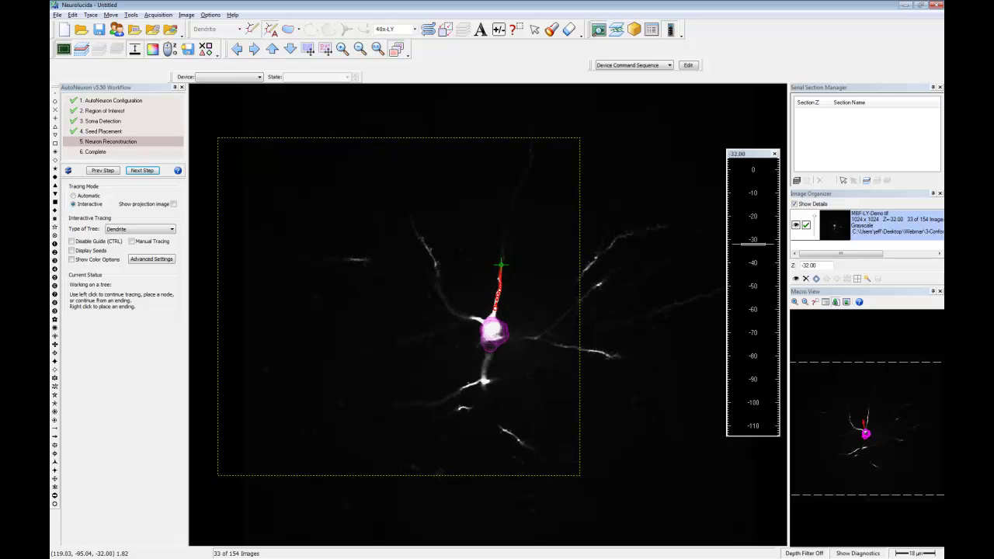
click(548, 198)
click(529, 166)
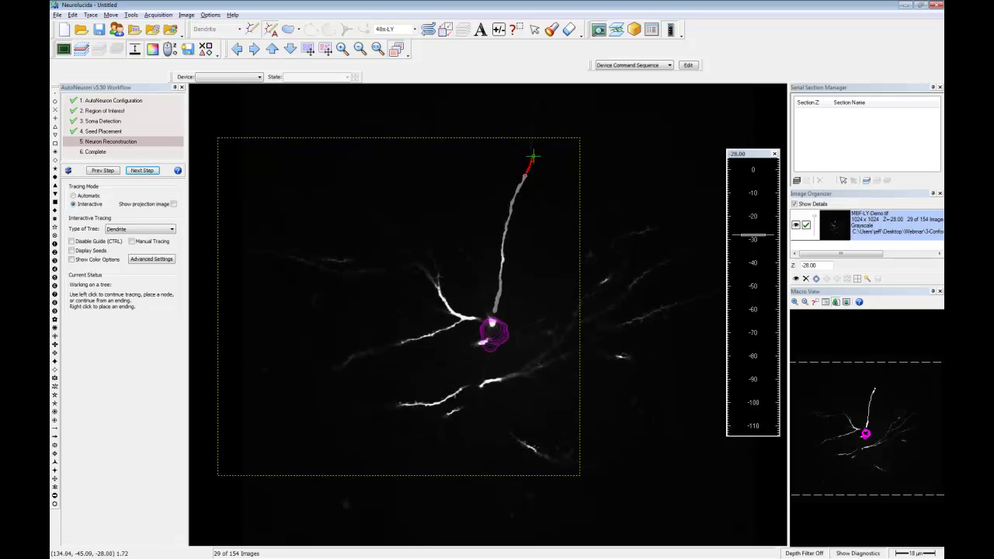
scroll(546, 125, up, 1)
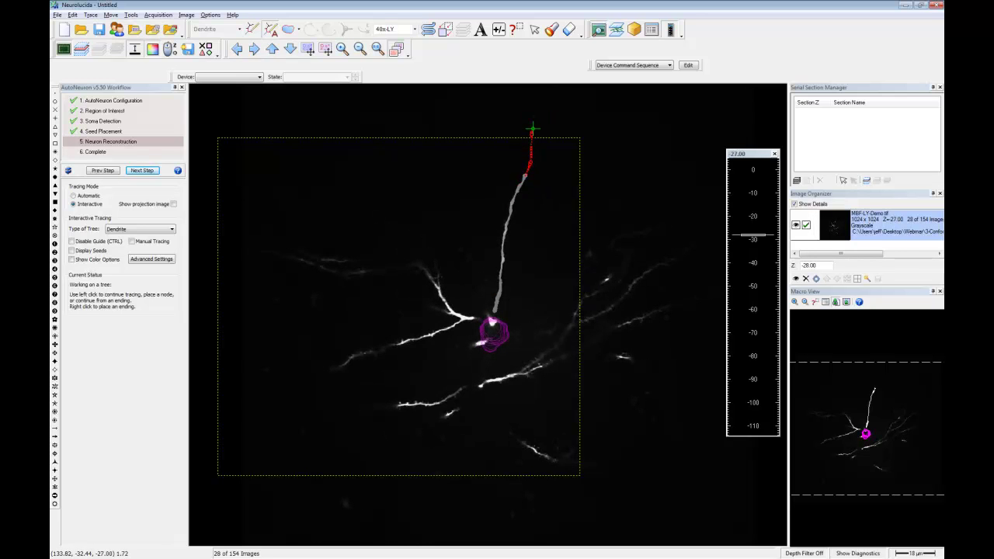
scroll(532, 128, up, 8)
right_click(532, 128)
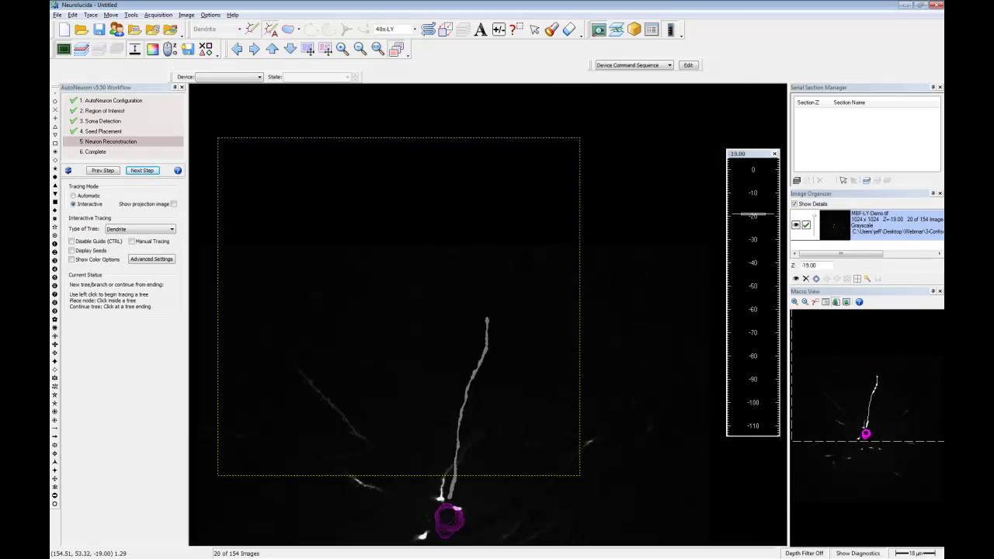
Step: Recentre on the soma and trace a second upward branch from the traced dendrite
click(290, 52)
click(291, 51)
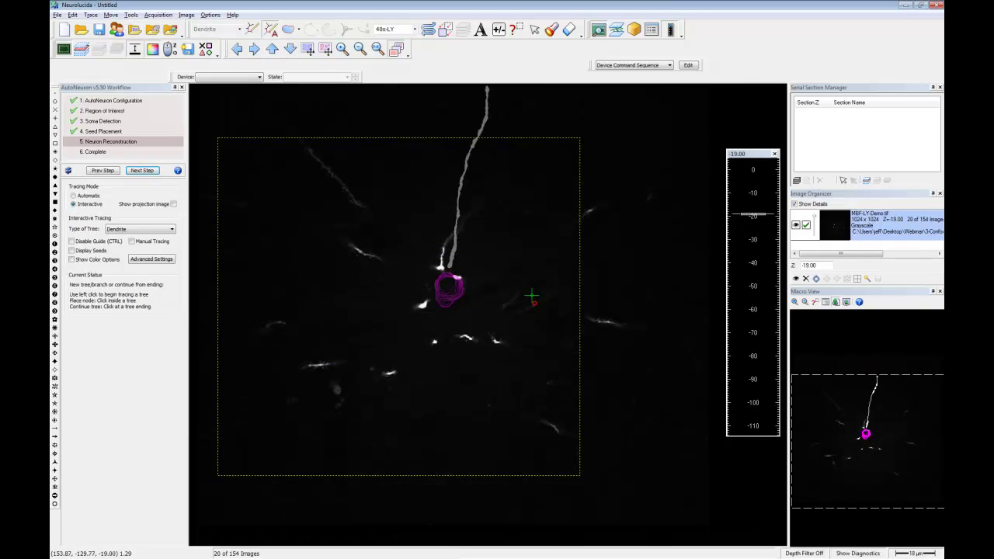
scroll(488, 254, up, 2)
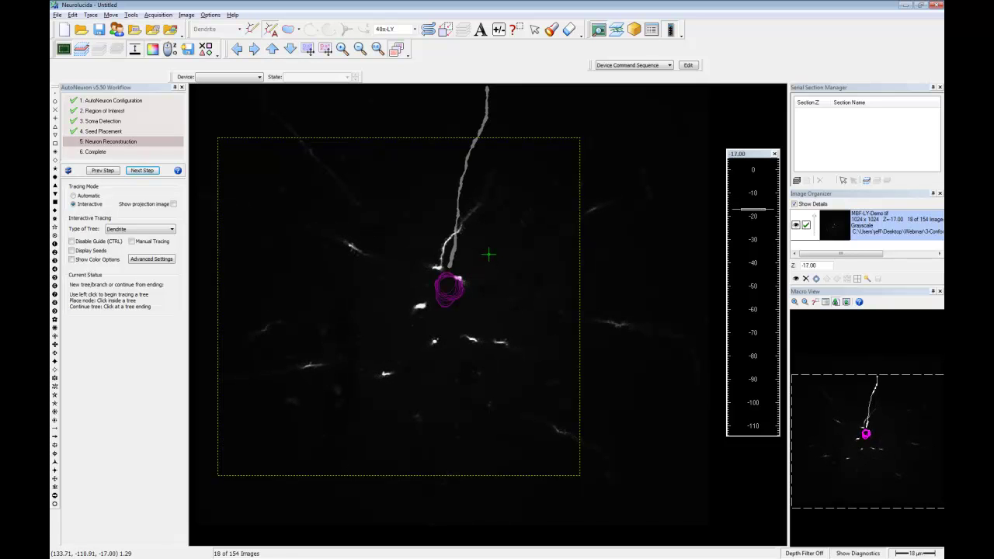
click(440, 262)
scroll(515, 189, up, 9)
scroll(510, 166, down, 2)
right_click(510, 163)
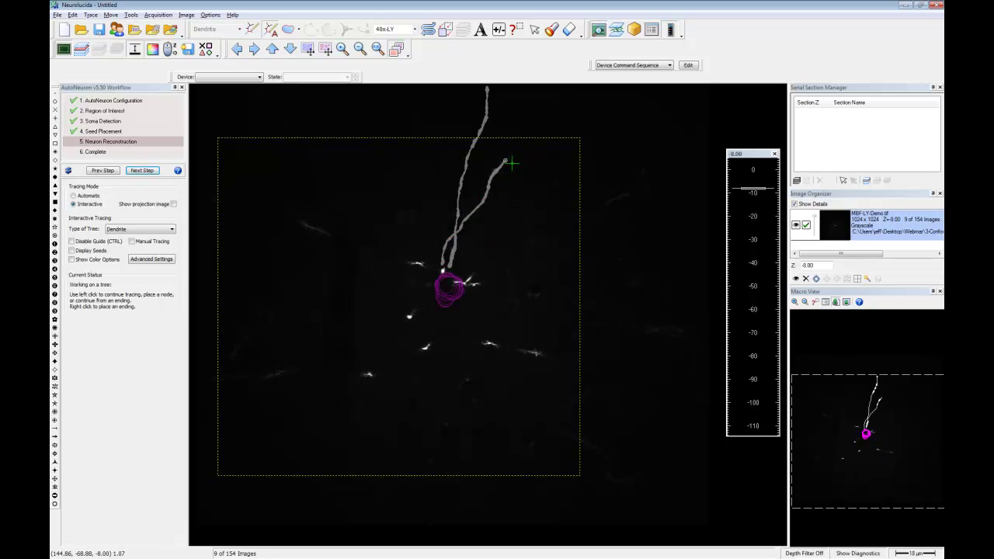
Step: Trace the short dendrite leaving the soma to the left and end it
scroll(445, 245, up, 2)
scroll(488, 267, down, 9)
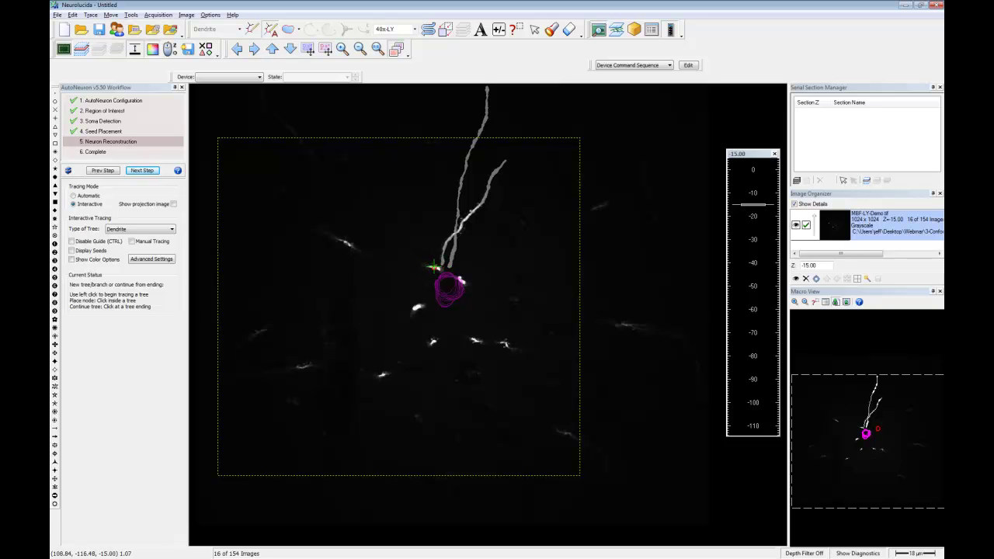
click(430, 267)
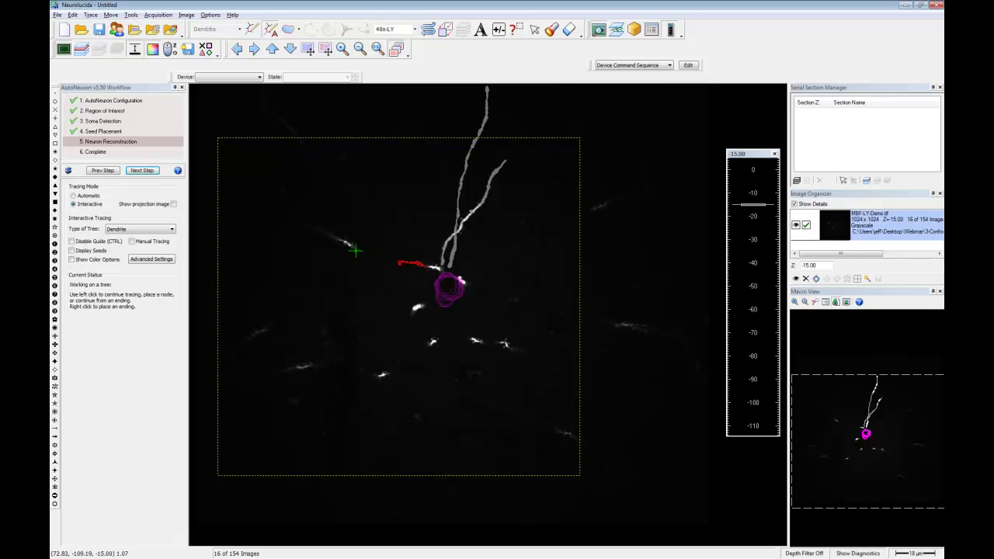
scroll(408, 259, up, 1)
scroll(409, 259, up, 1)
right_click(409, 259)
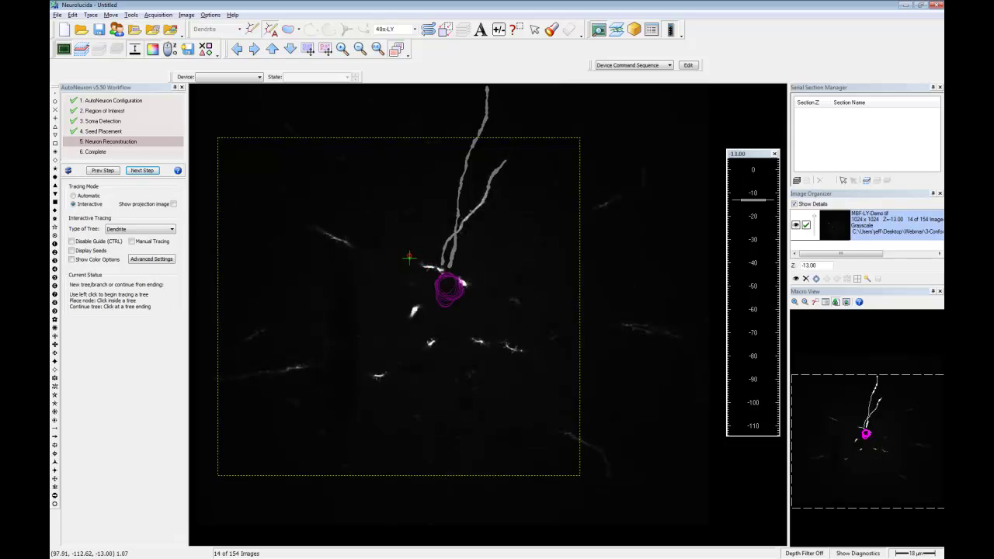
Step: Show the projection image again, zoom left of the soma, and trace the long upper-left dendrite
click(174, 204)
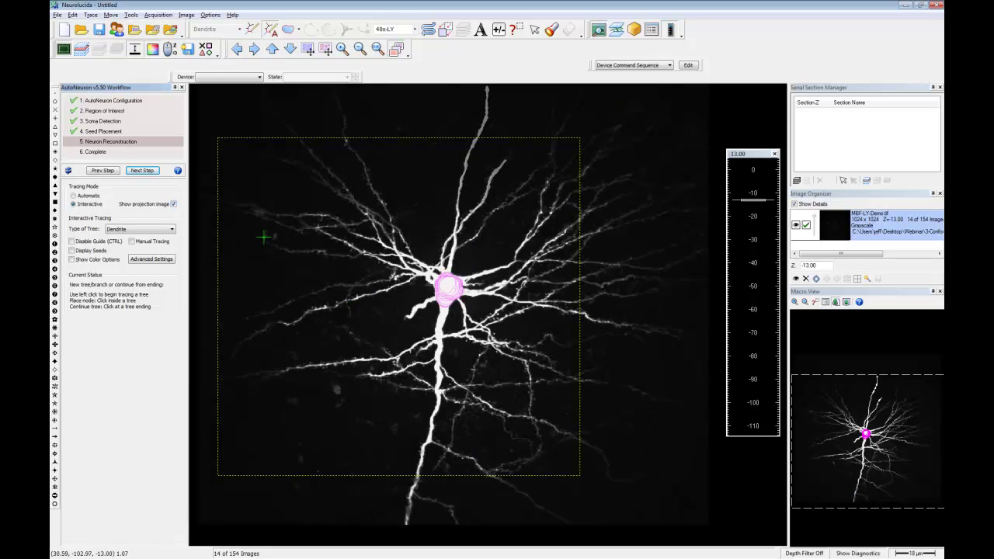
click(412, 281)
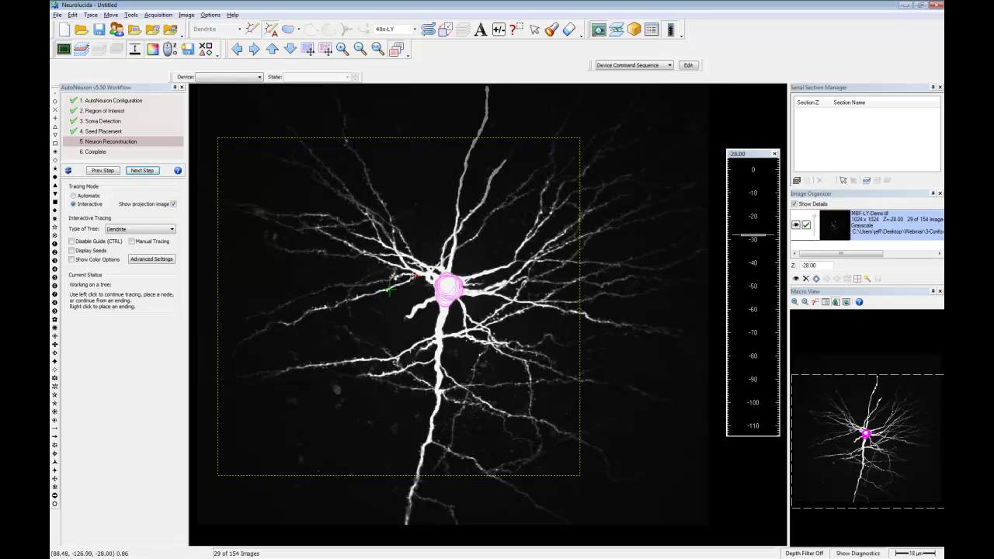
click(341, 48)
drag(278, 239, 474, 344)
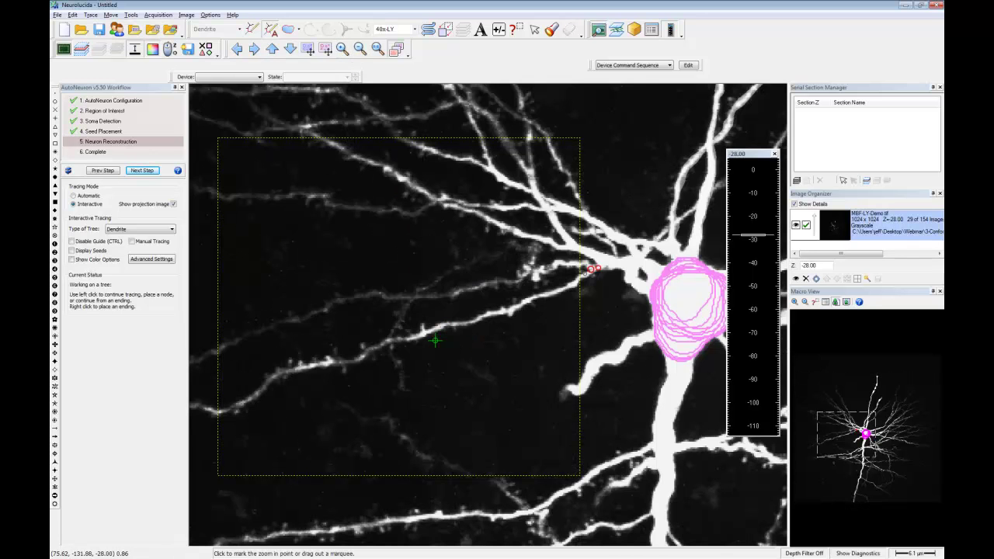
right_click(435, 340)
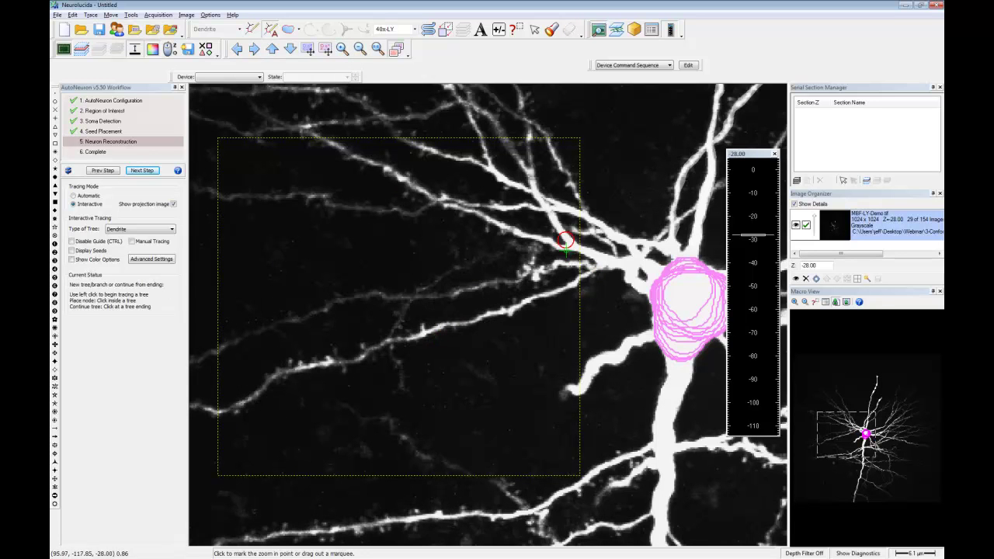
click(545, 244)
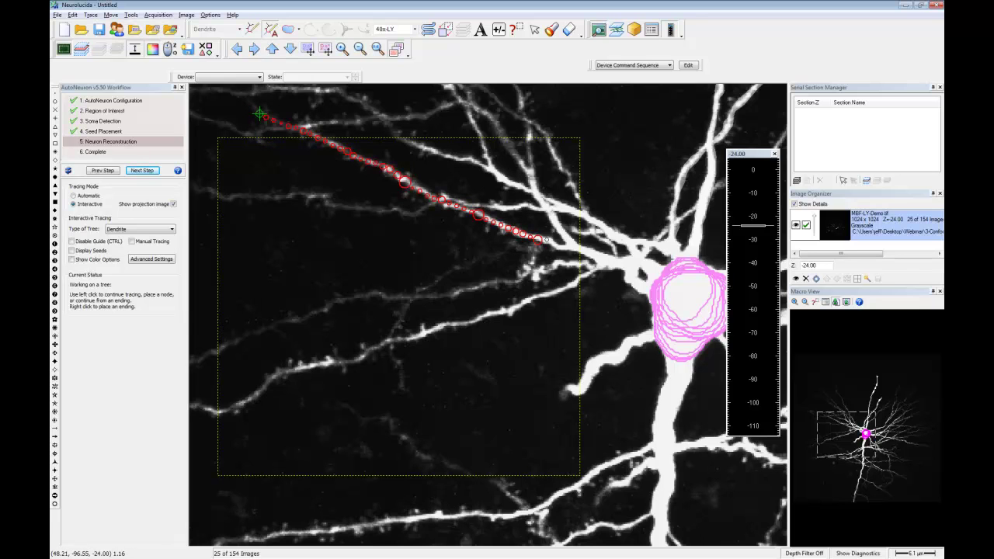
scroll(262, 112, up, 5)
click(281, 133)
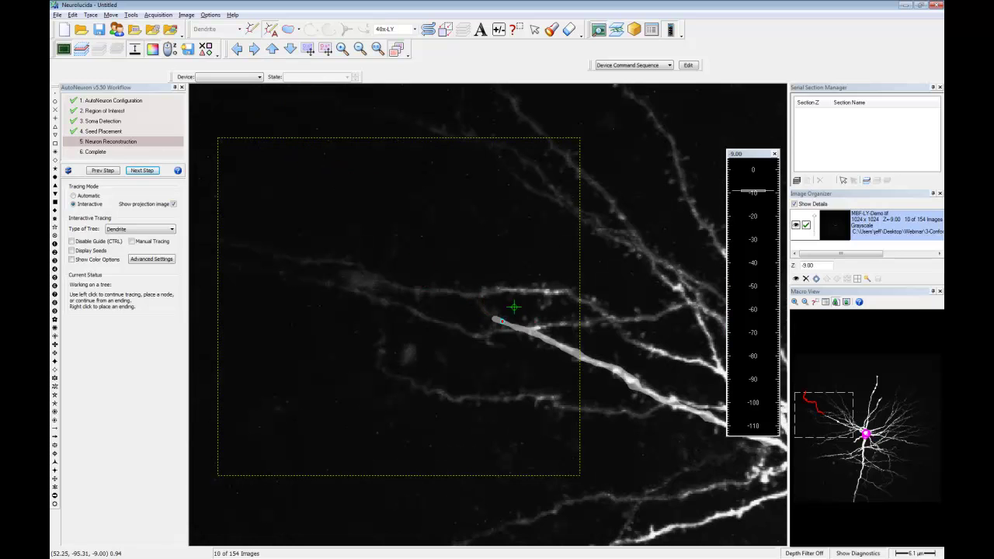
right_click(514, 315)
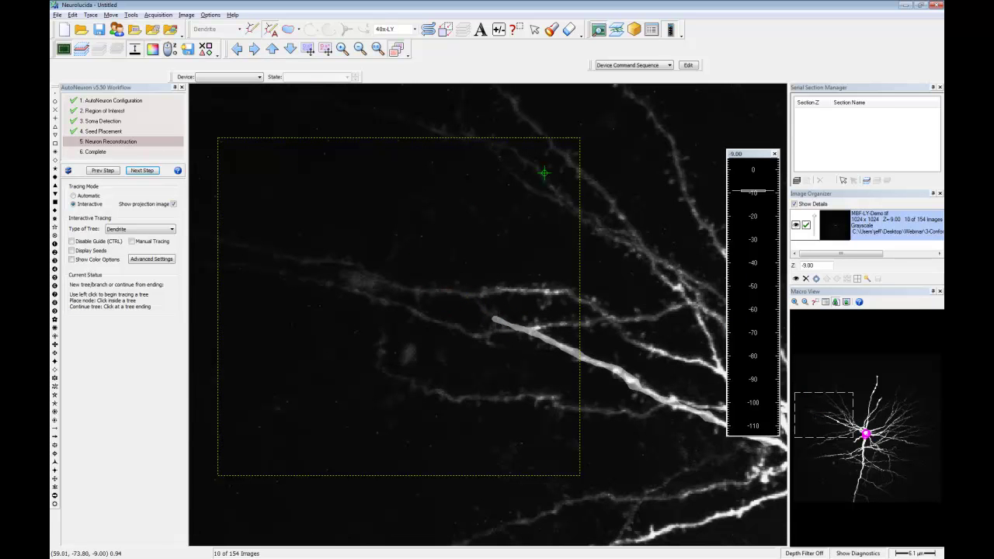
Step: Check the traced dendrites in a rotated 3D view across slices, then close it
click(634, 30)
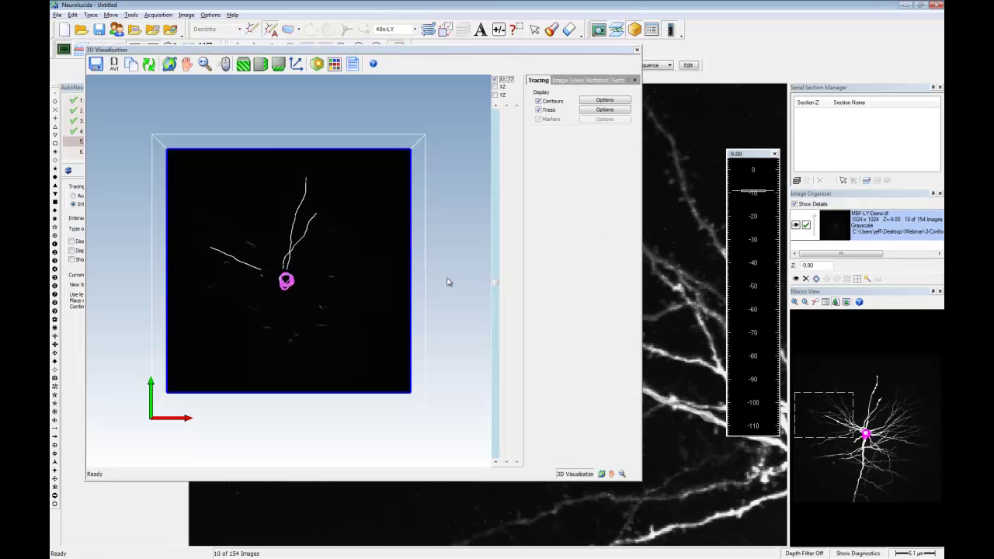
mouse_move(318, 330)
mouse_down()
mouse_move(332, 262)
mouse_move(393, 211)
mouse_move(349, 311)
mouse_move(326, 282)
mouse_move(255, 303)
mouse_move(206, 304)
mouse_move(279, 311)
mouse_move(325, 271)
mouse_move(350, 184)
mouse_move(532, 250)
mouse_up()
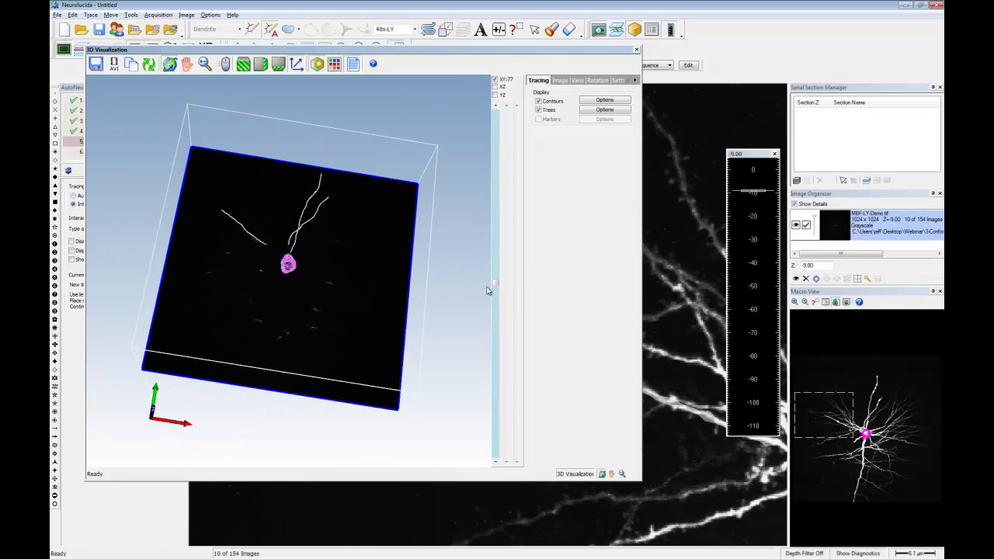
drag(495, 283, 501, 157)
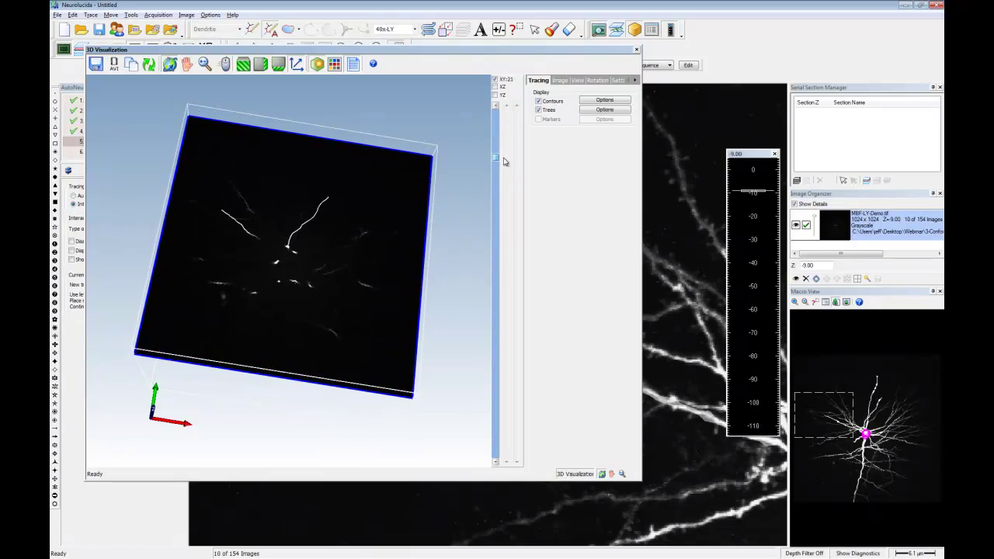
click(637, 51)
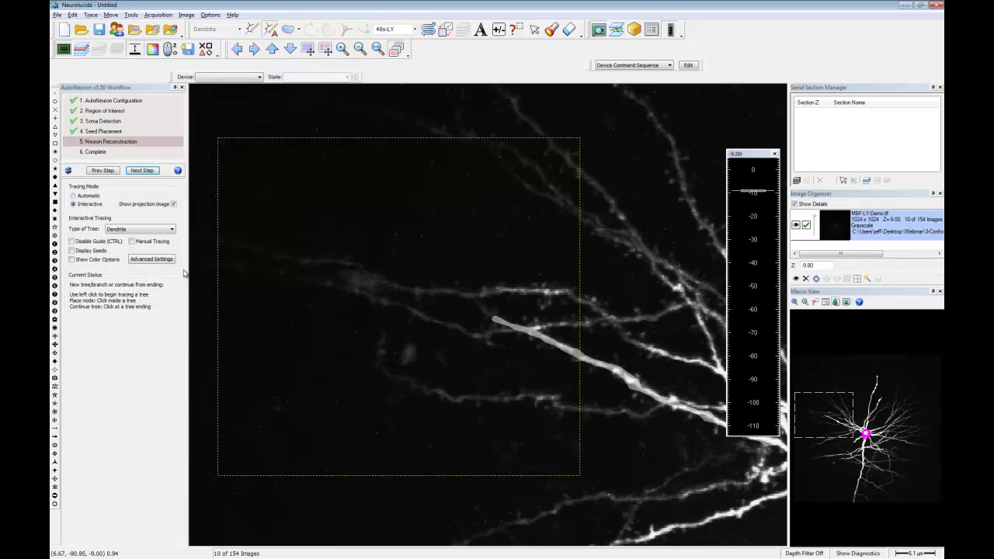
Step: Close AutoNeuron and start a new unsaved data file, keeping the images and reference point
click(182, 87)
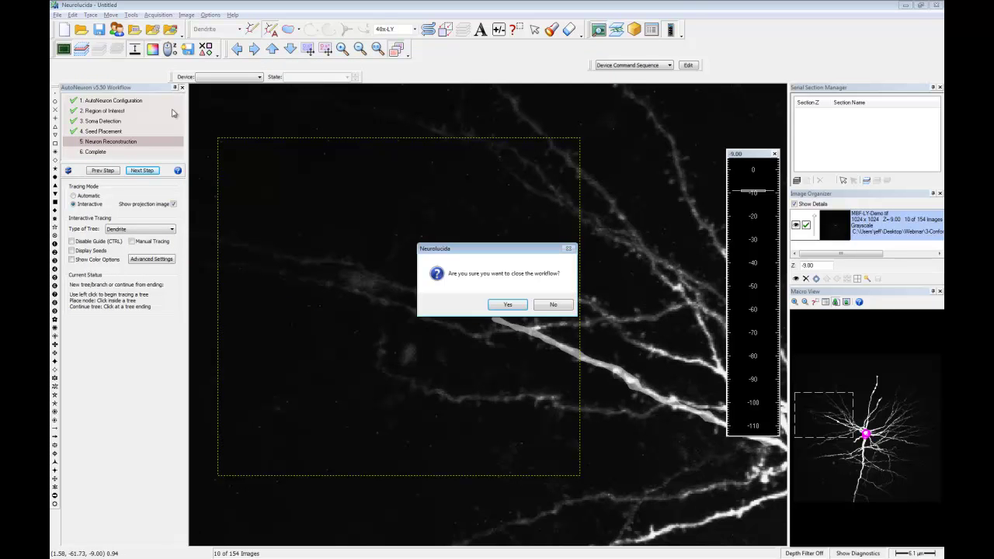
click(513, 306)
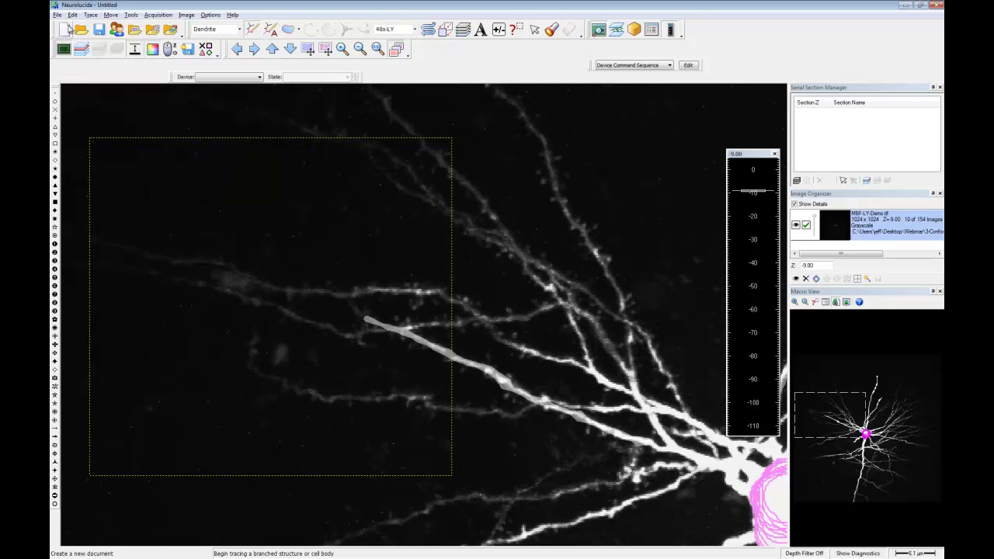
click(82, 25)
click(506, 305)
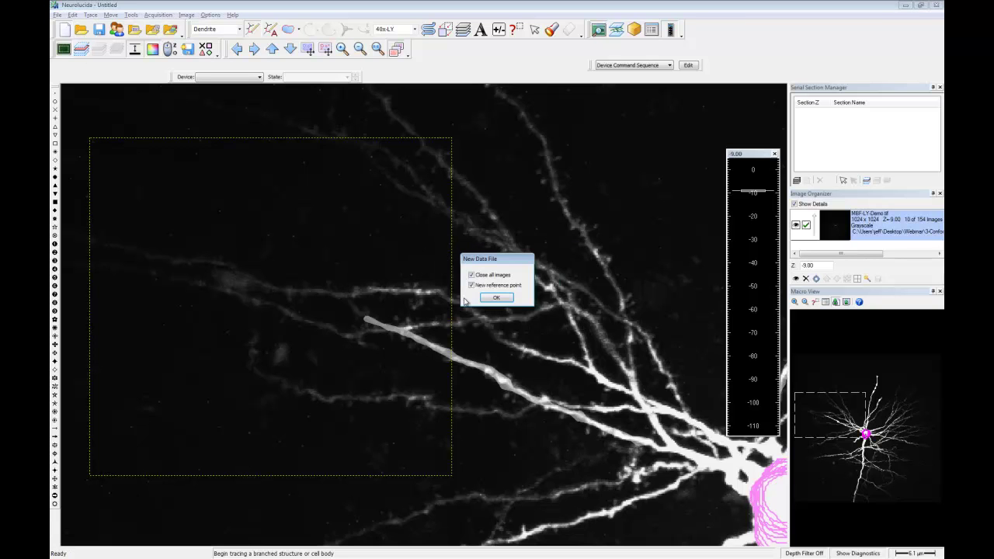
click(498, 277)
click(497, 287)
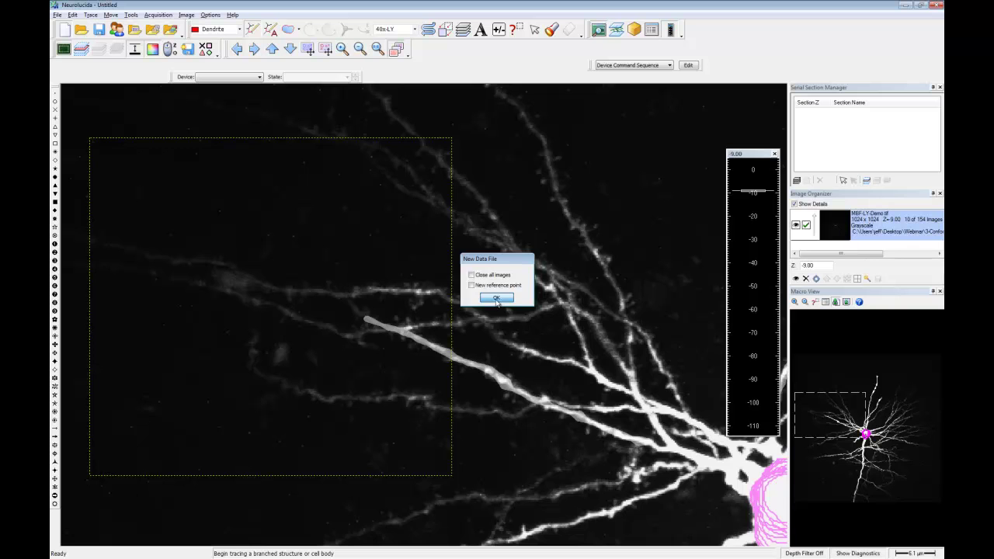
click(497, 299)
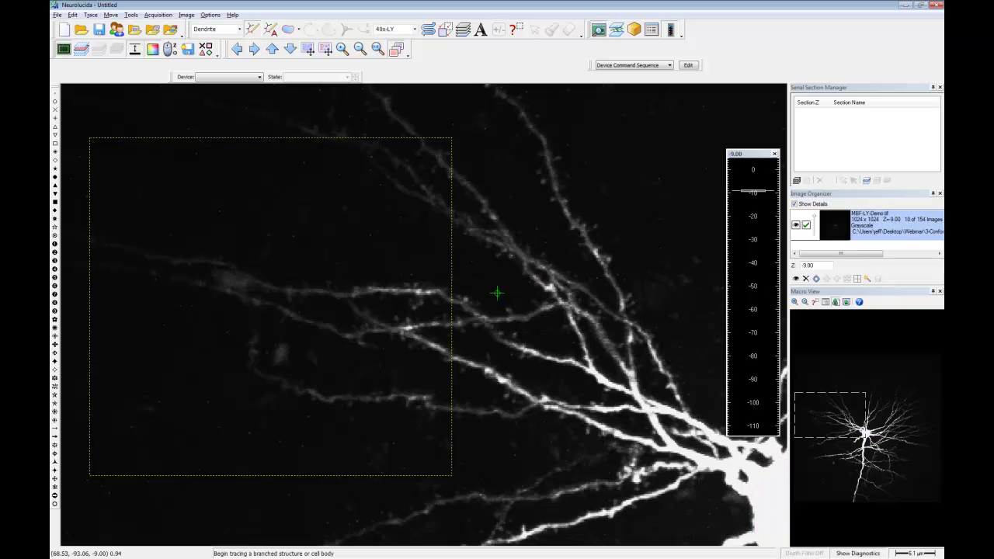
Step: Turn off AutoMove and zoom so the whole neuron fills the view
click(111, 15)
click(137, 150)
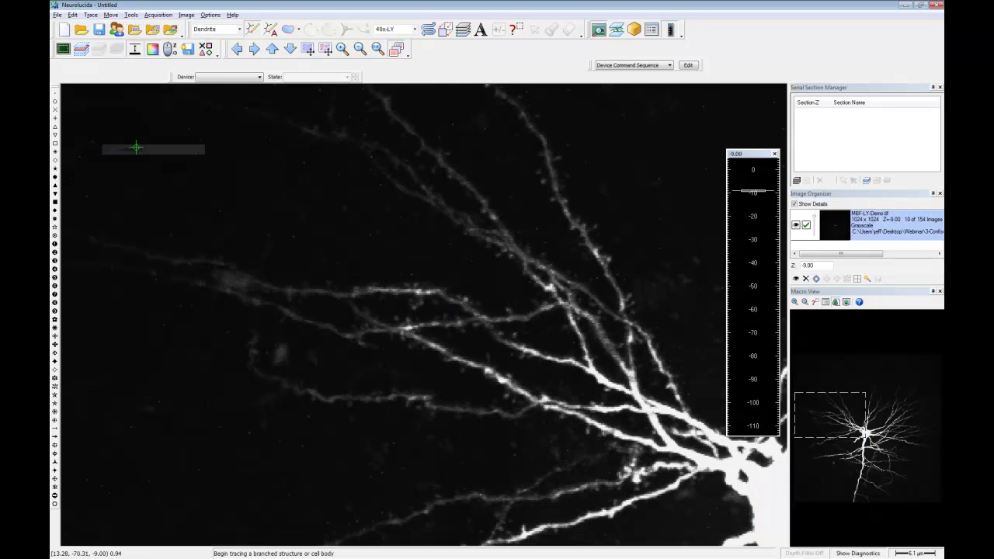
click(361, 49)
click(362, 49)
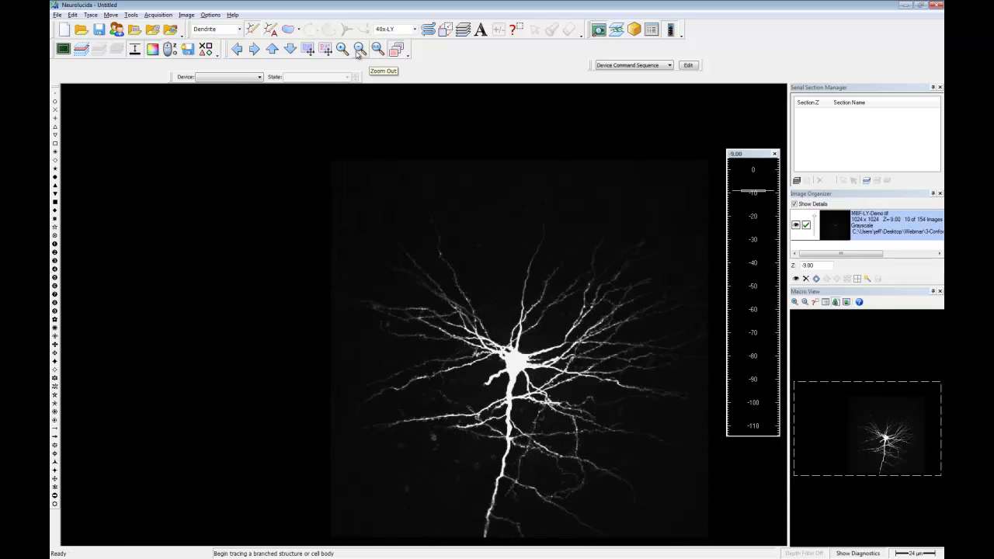
click(342, 49)
drag(389, 205, 667, 518)
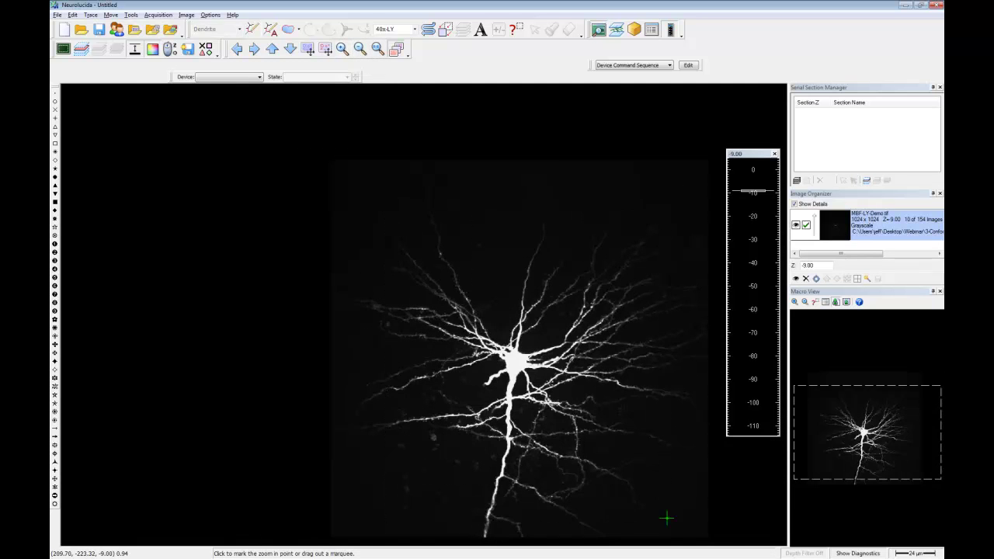
Step: Rerun AutoNeuron with Last Run settings, detect the soma, validate seeds, and reach Neuron Reconstruction
click(270, 28)
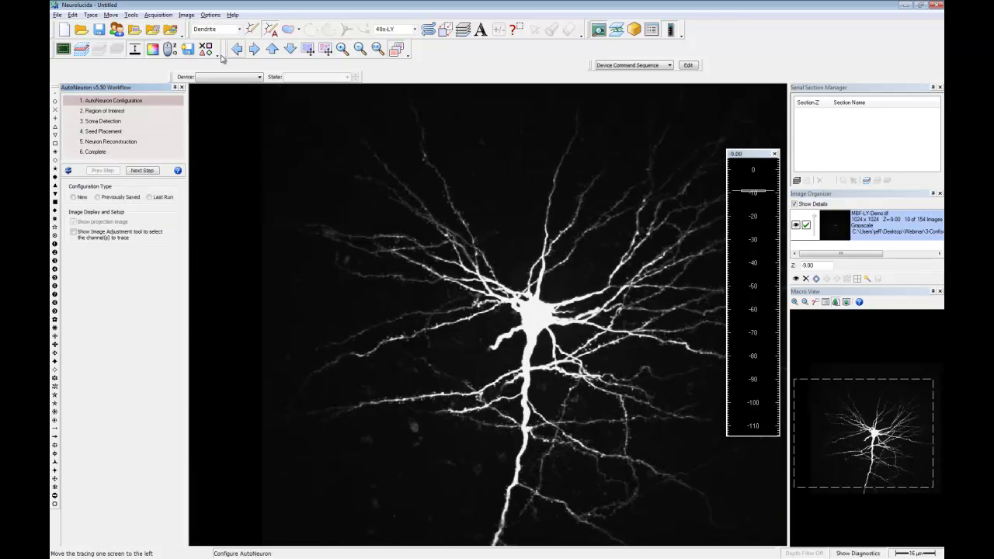
click(150, 197)
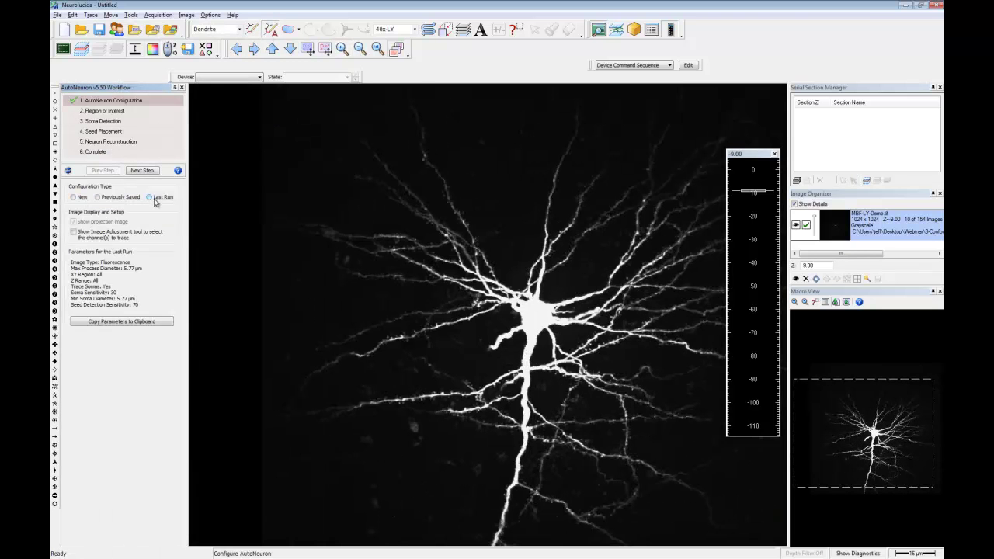
click(150, 173)
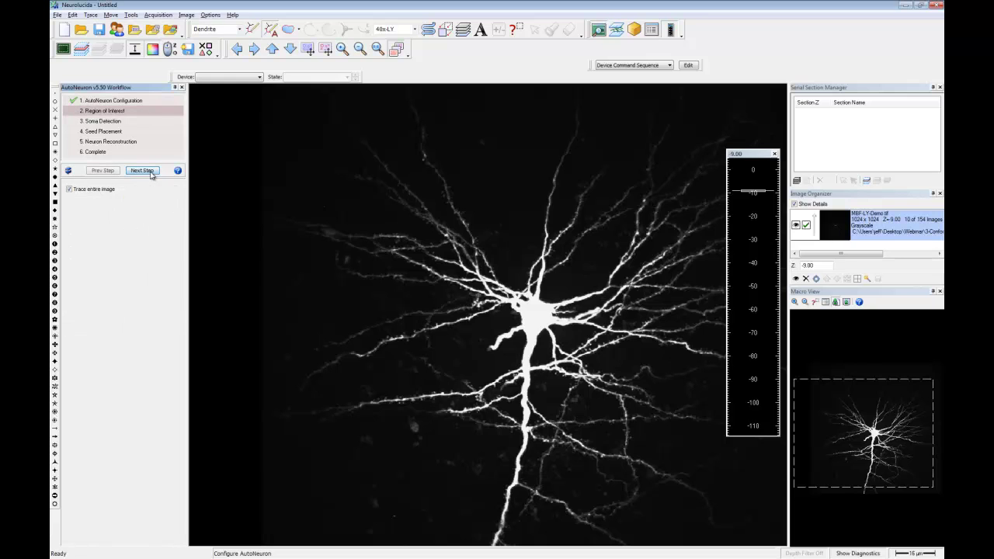
click(151, 173)
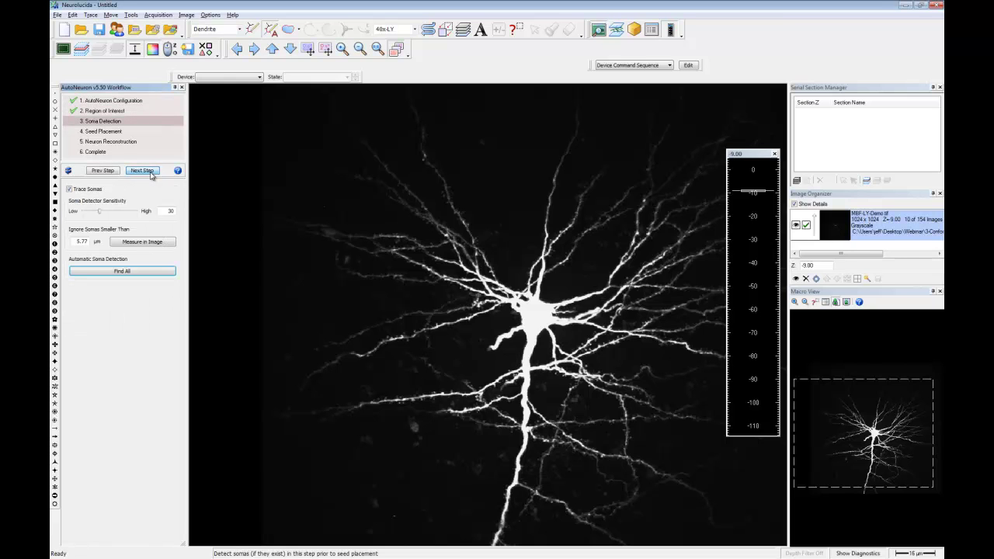
key(Return)
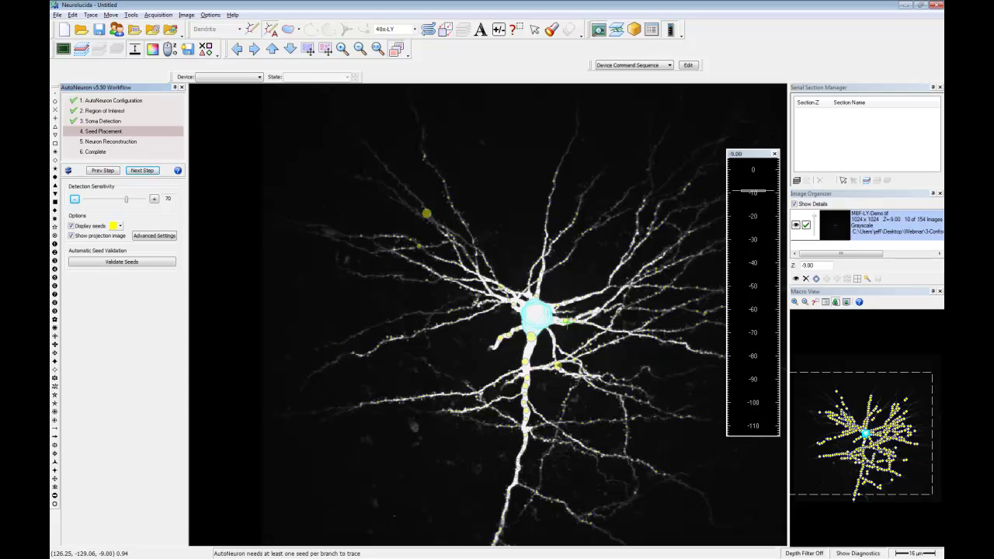
click(147, 264)
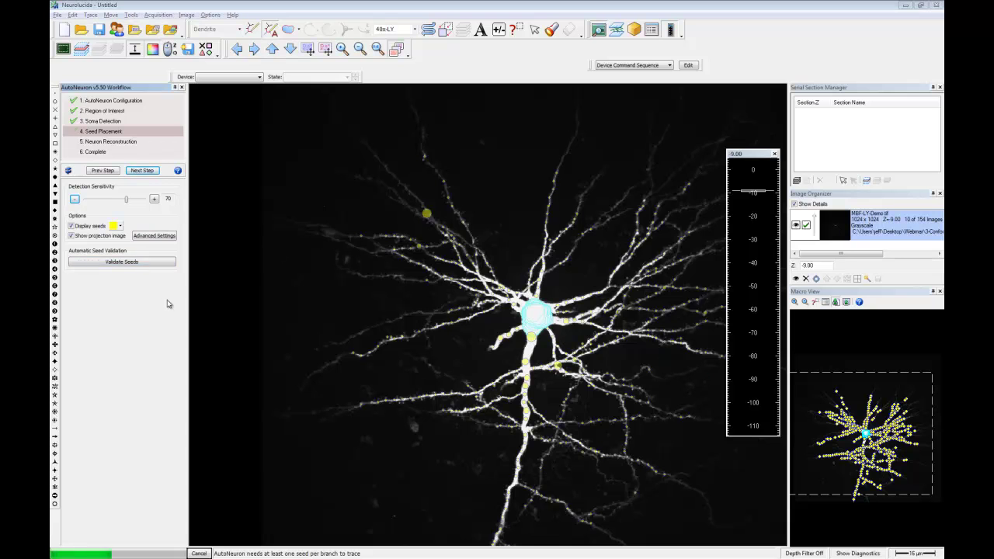
click(143, 170)
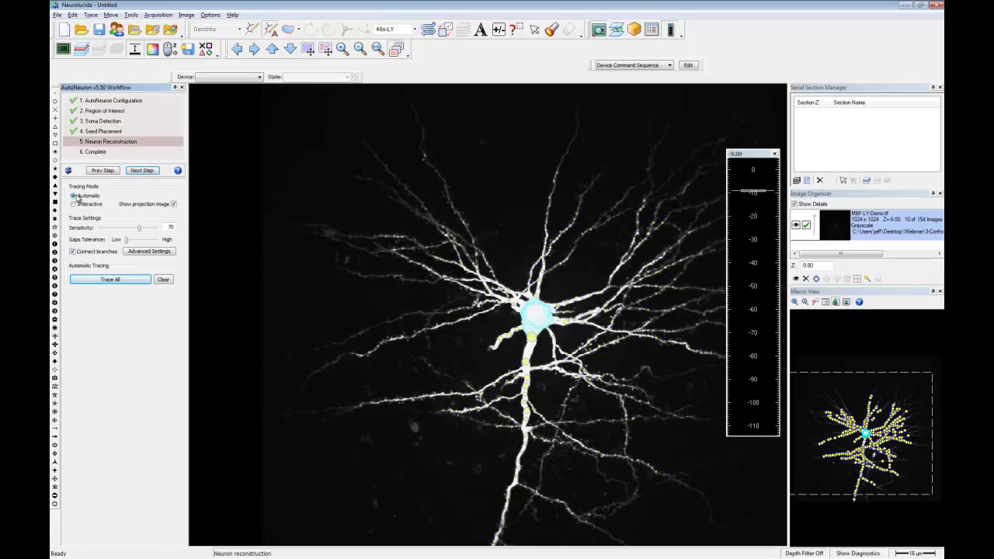
Step: Review and accept the Advanced Settings, then run Trace All in Automatic mode
click(145, 253)
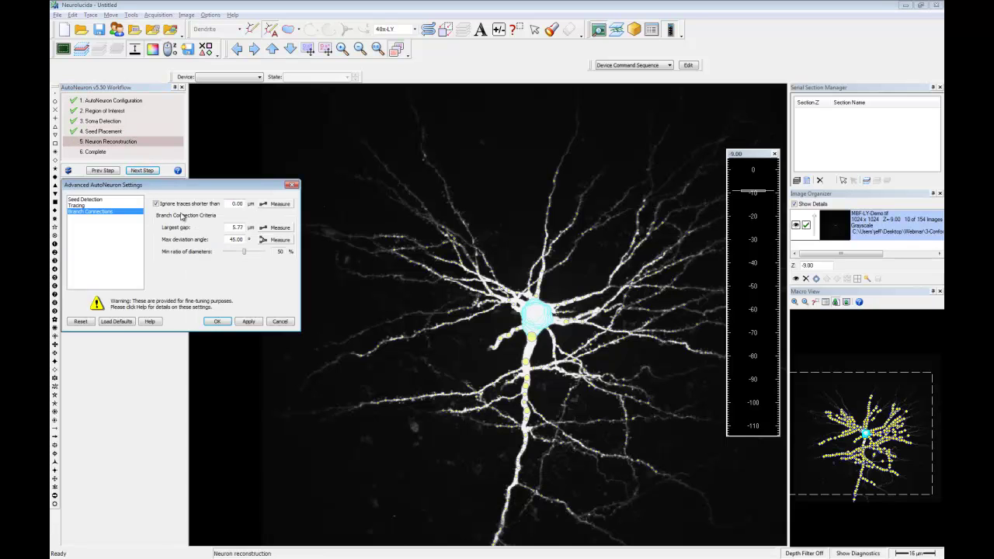
click(82, 206)
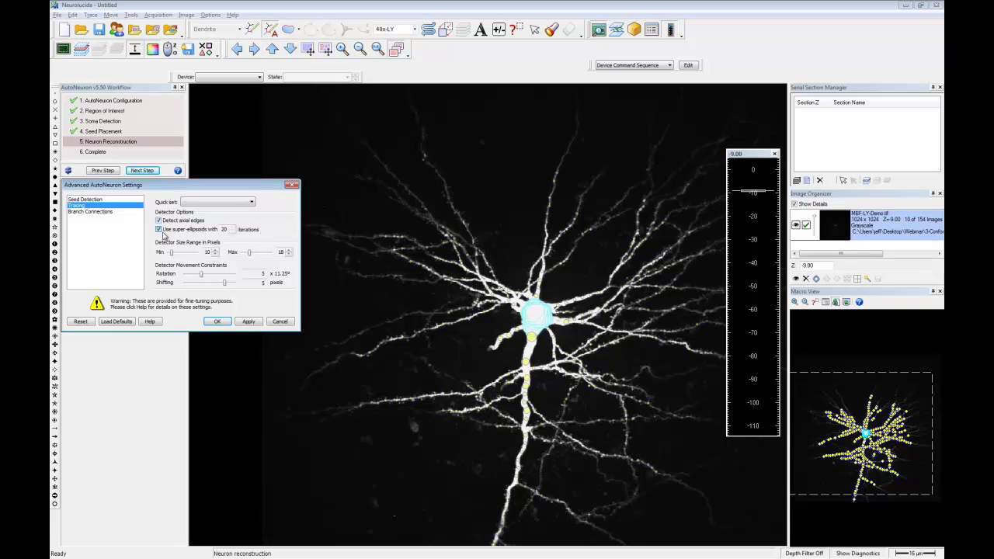
click(217, 323)
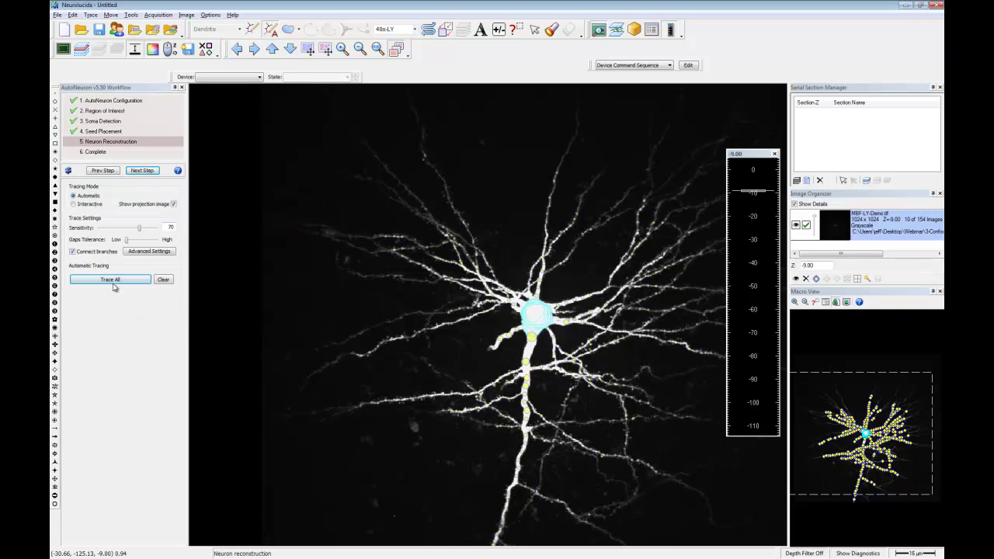
click(117, 281)
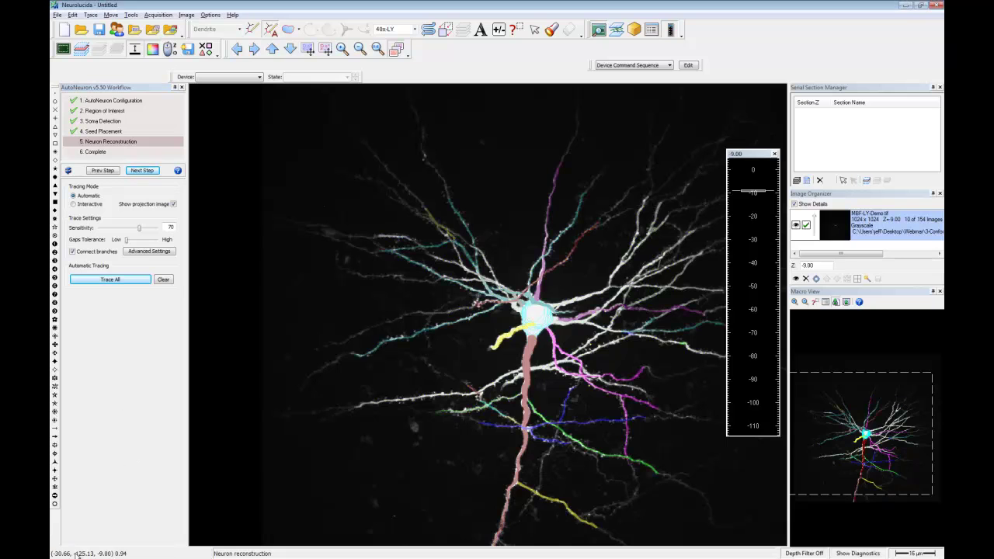
Step: In the Edit Tool, set Select Objects to Only Neurons and select all traced neurons
click(536, 29)
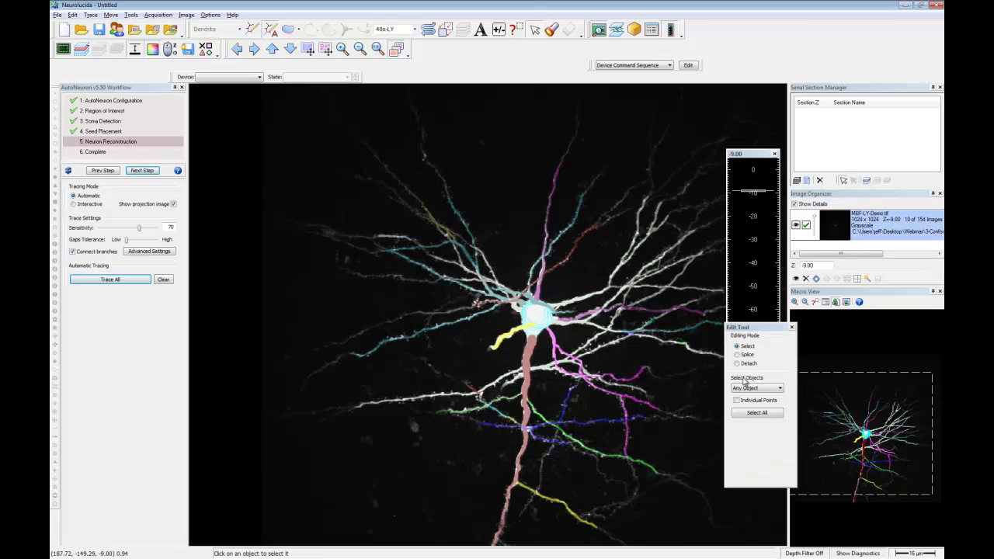
click(769, 389)
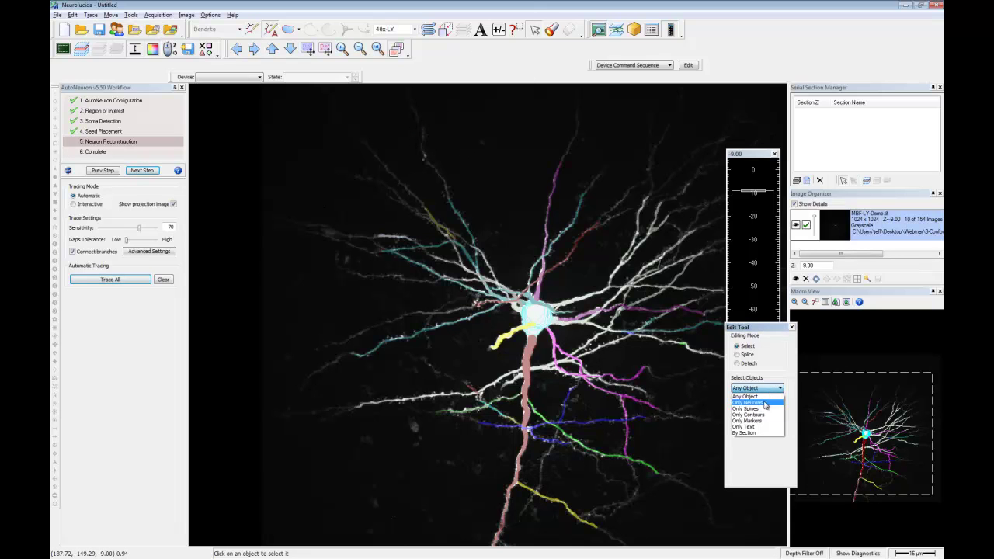
click(767, 403)
click(736, 412)
right_click(302, 194)
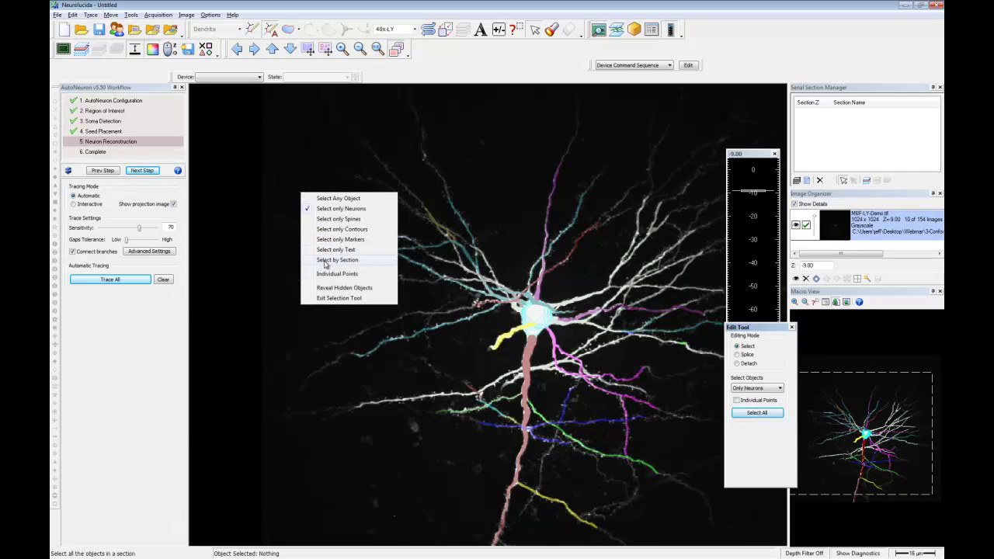
click(767, 435)
click(766, 413)
Step: Change the colour of the selected trees to green and close the Edit Tool
right_click(513, 159)
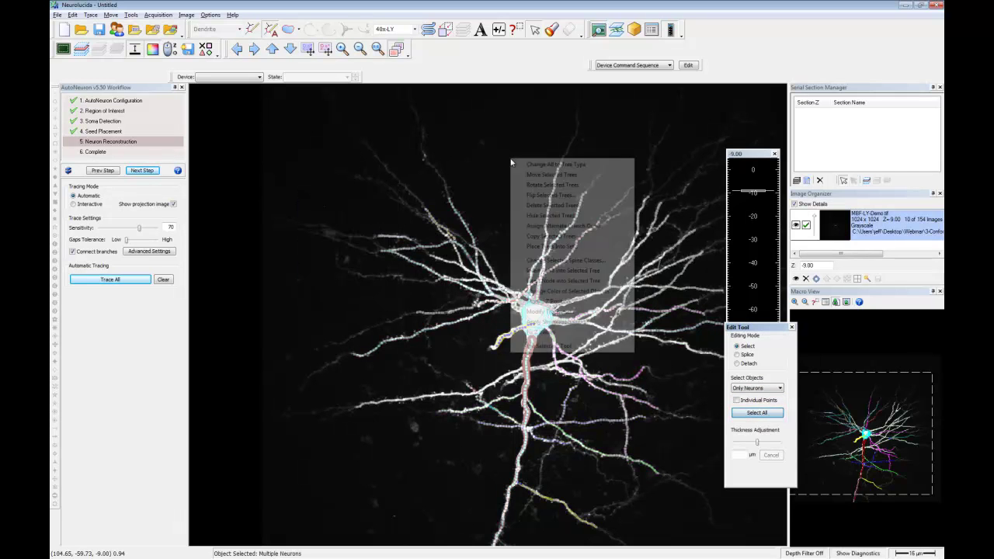
click(552, 292)
click(479, 251)
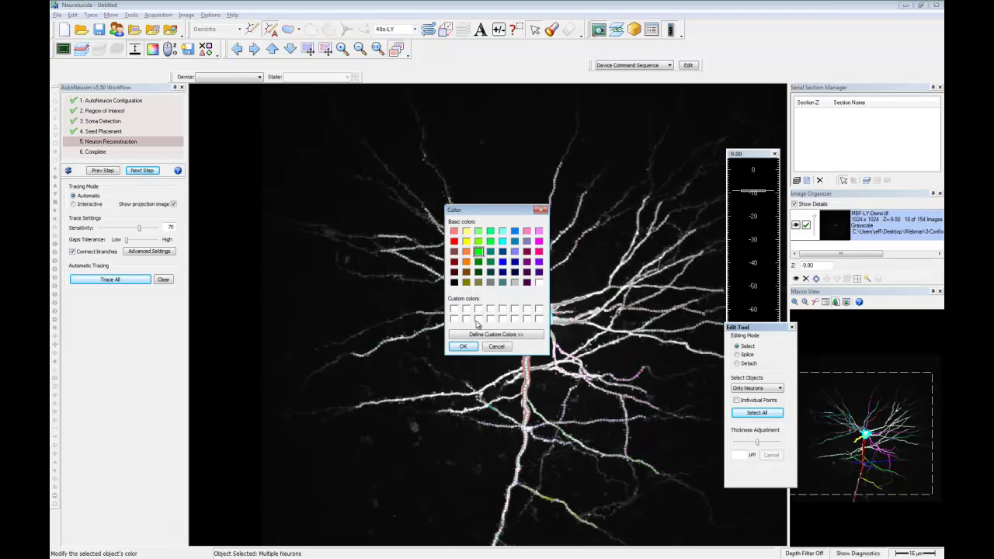
click(462, 346)
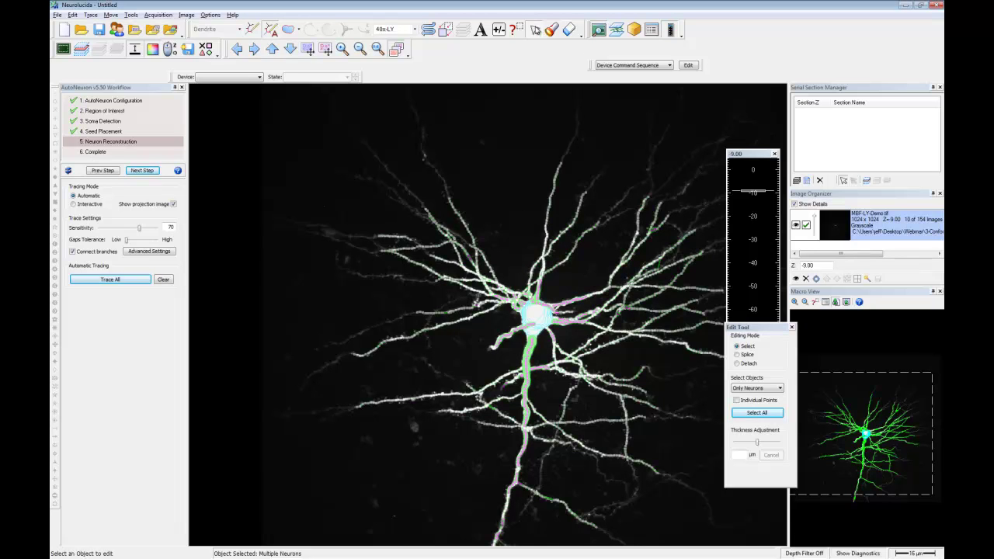
click(535, 29)
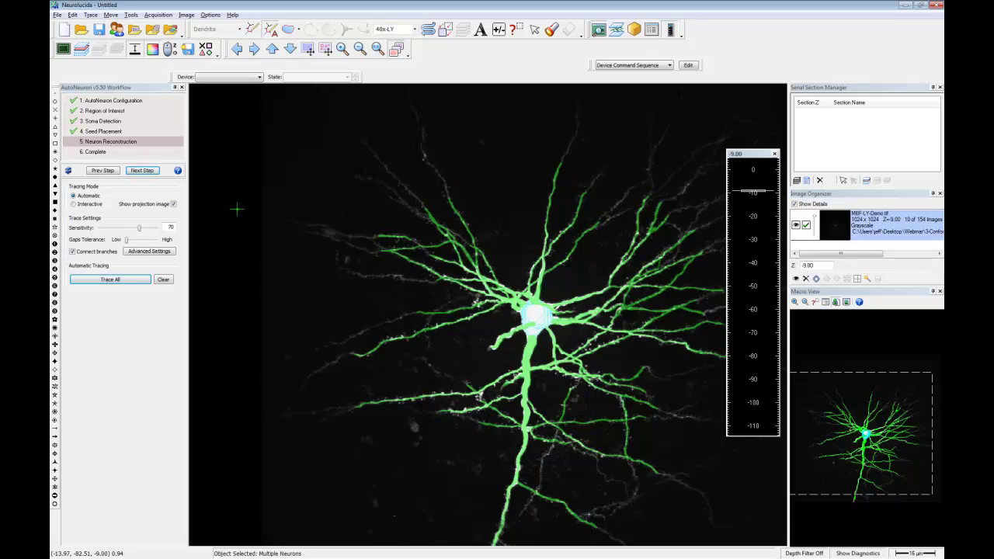
Step: Clear the green tracing and retrace the whole neuron at sensitivity 90
click(166, 279)
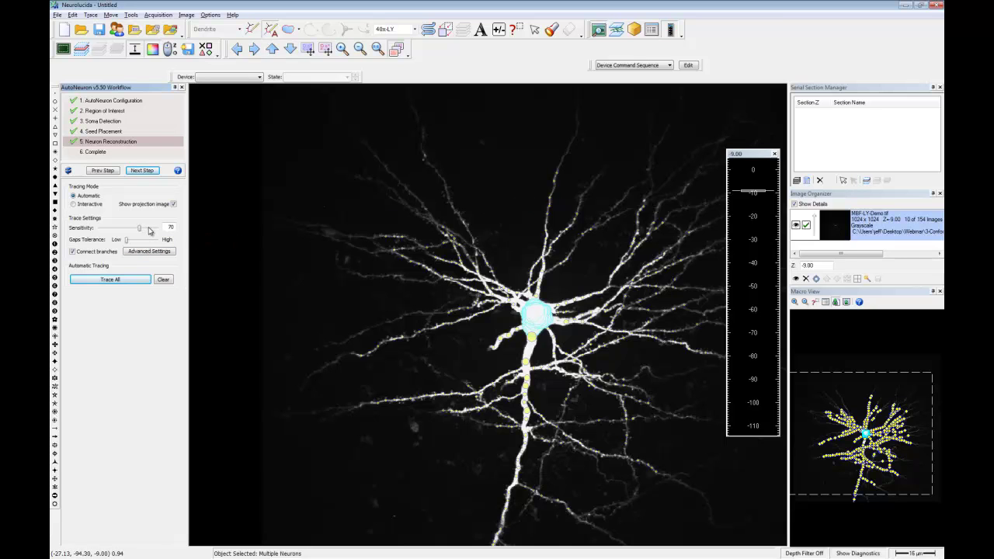
click(152, 230)
click(128, 282)
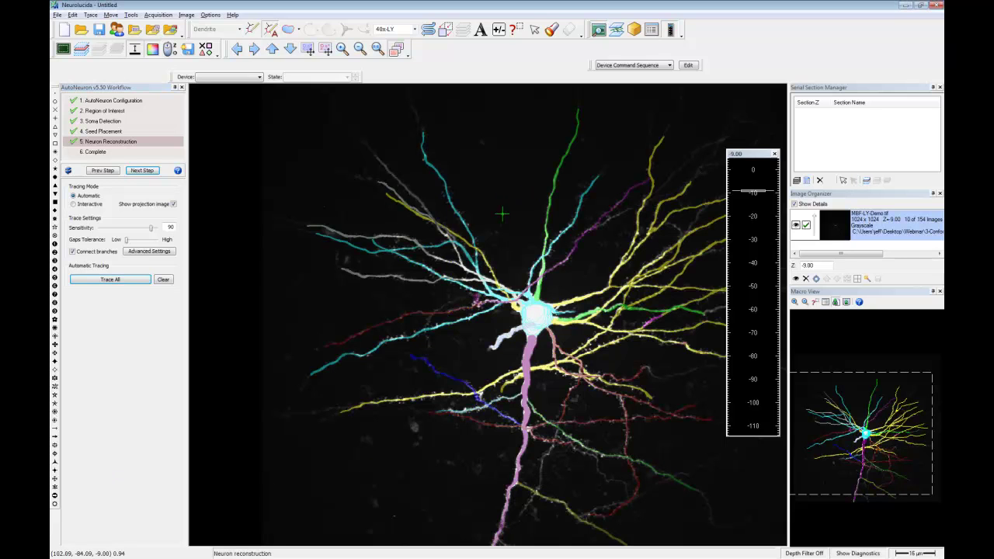
Step: Select all Only Neurons objects and recolour the sensitivity-90 trees green
click(534, 28)
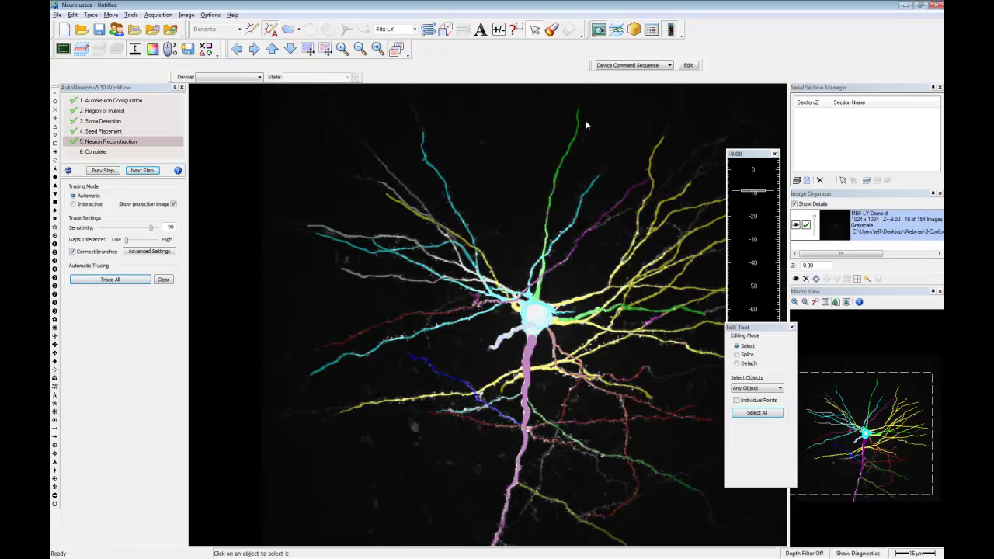
click(768, 388)
click(761, 404)
click(757, 413)
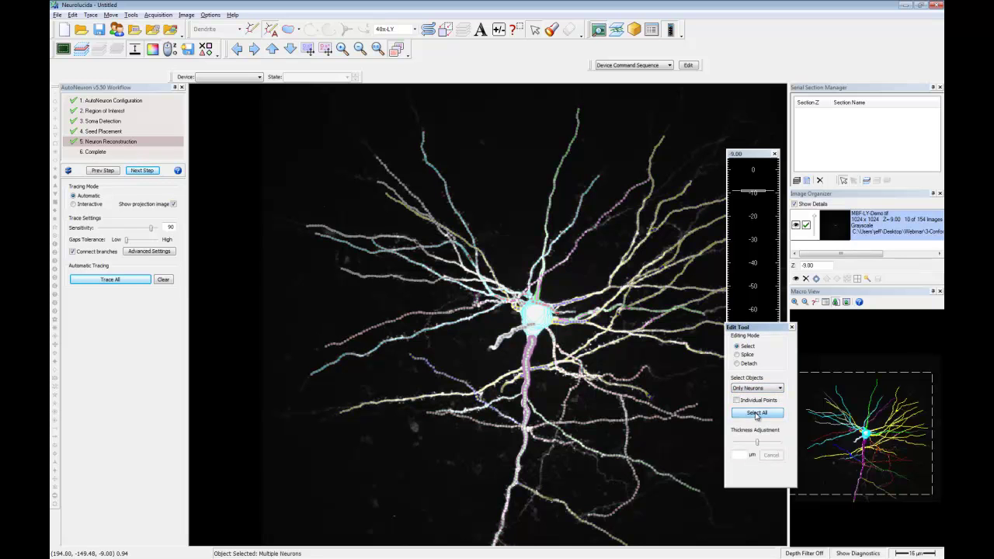
right_click(488, 169)
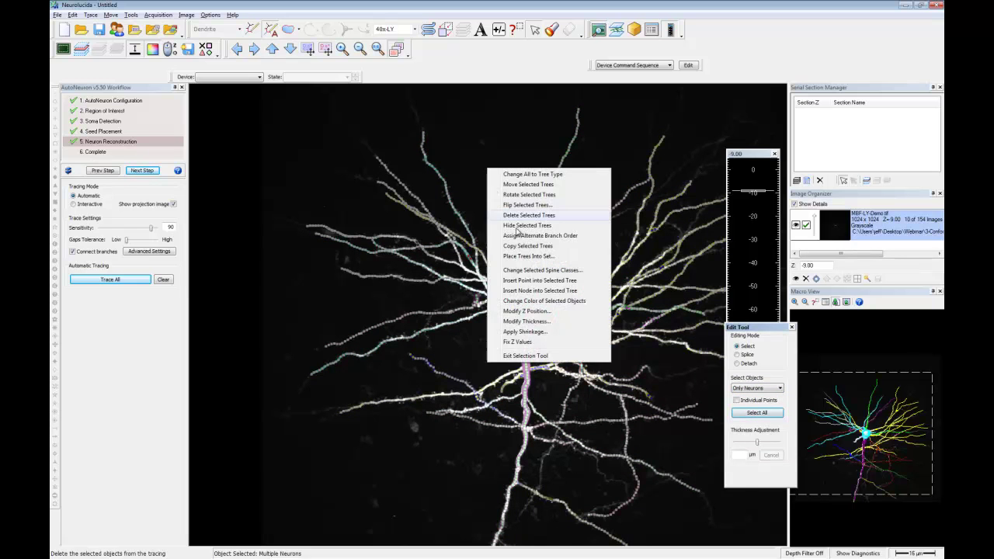
click(531, 301)
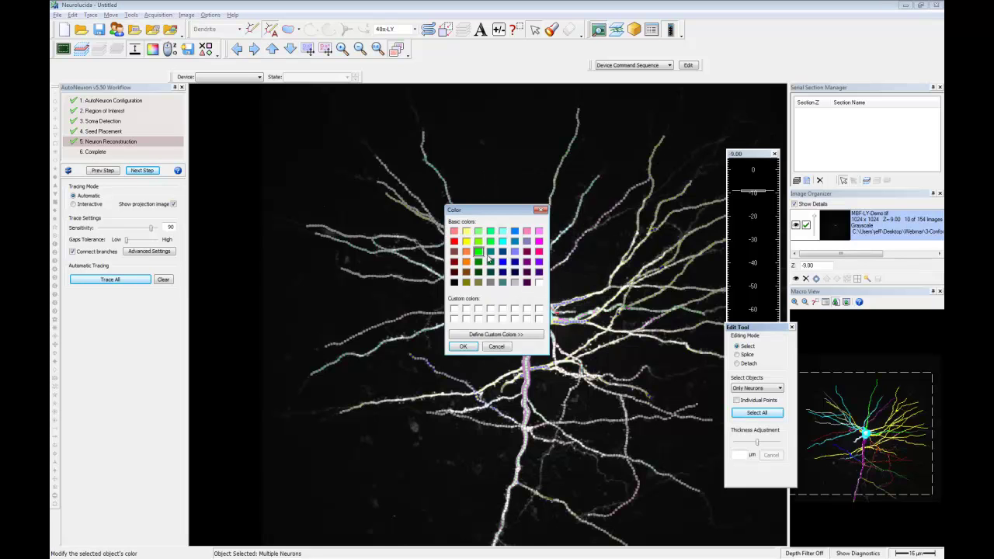
click(469, 347)
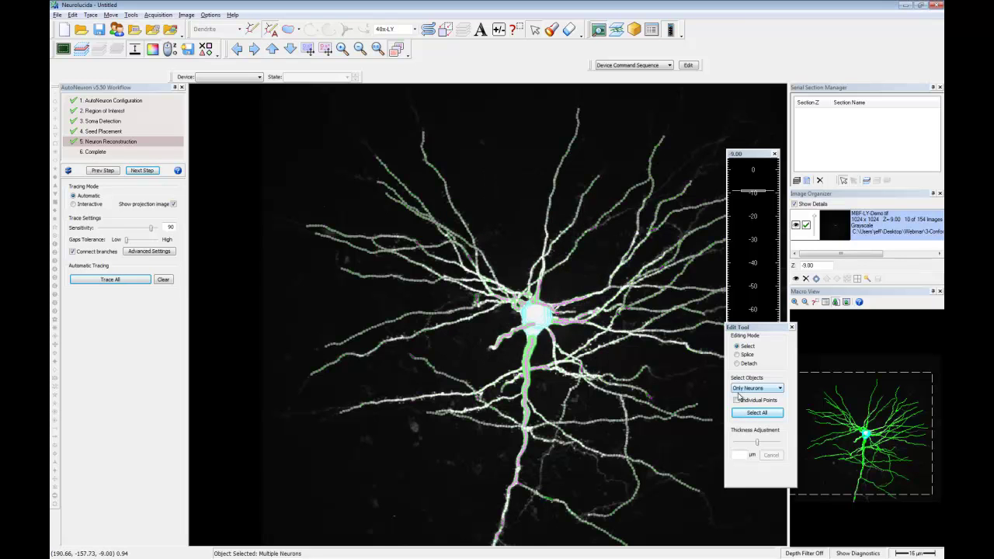
click(535, 30)
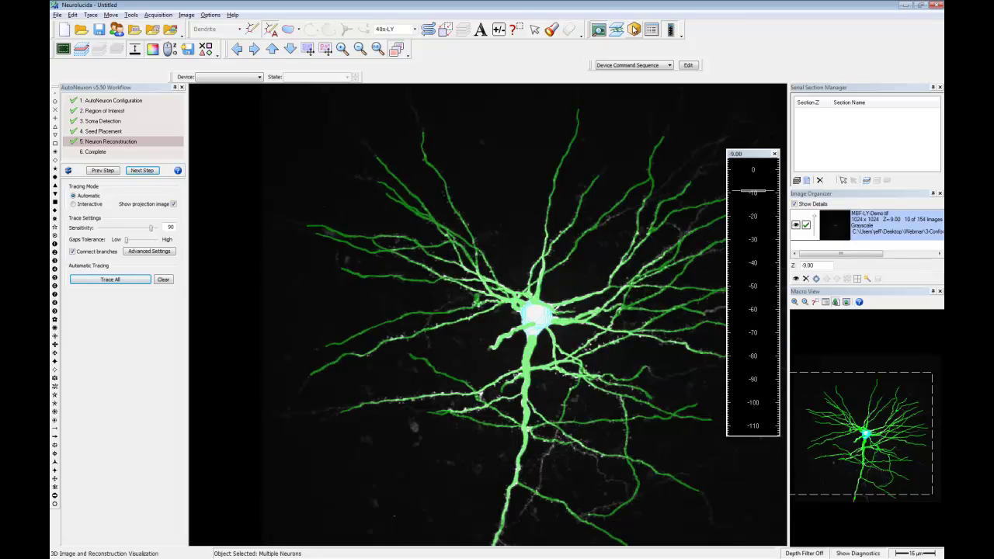
click(634, 30)
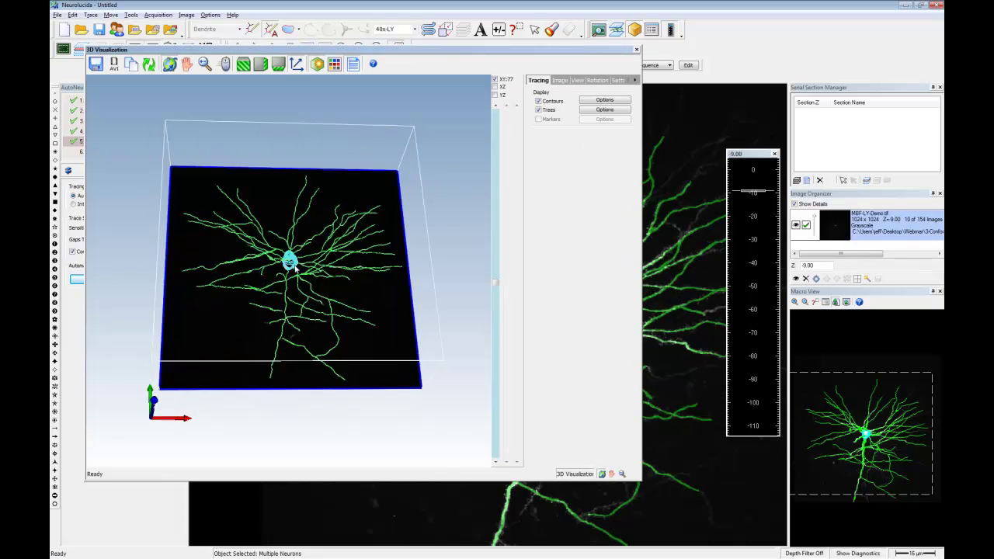
Step: Enable Image display in 3D Visualization so the confocal volume surrounds the green tracing
drag(296, 271, 321, 243)
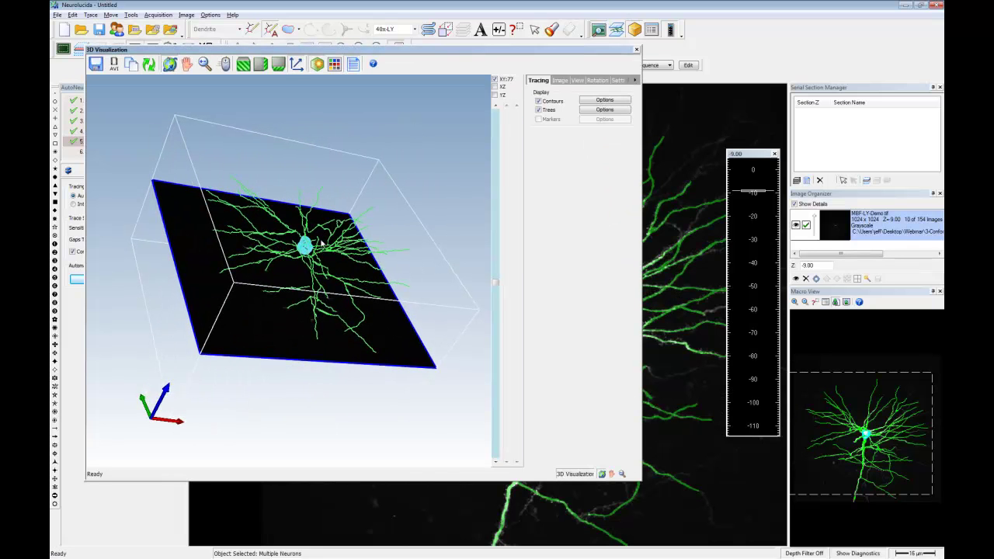
click(615, 81)
click(597, 104)
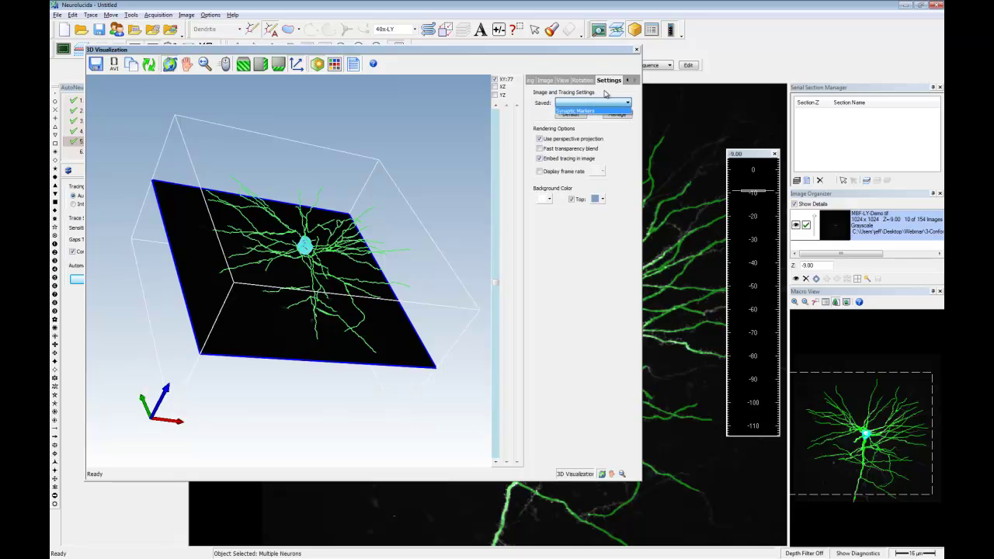
click(600, 88)
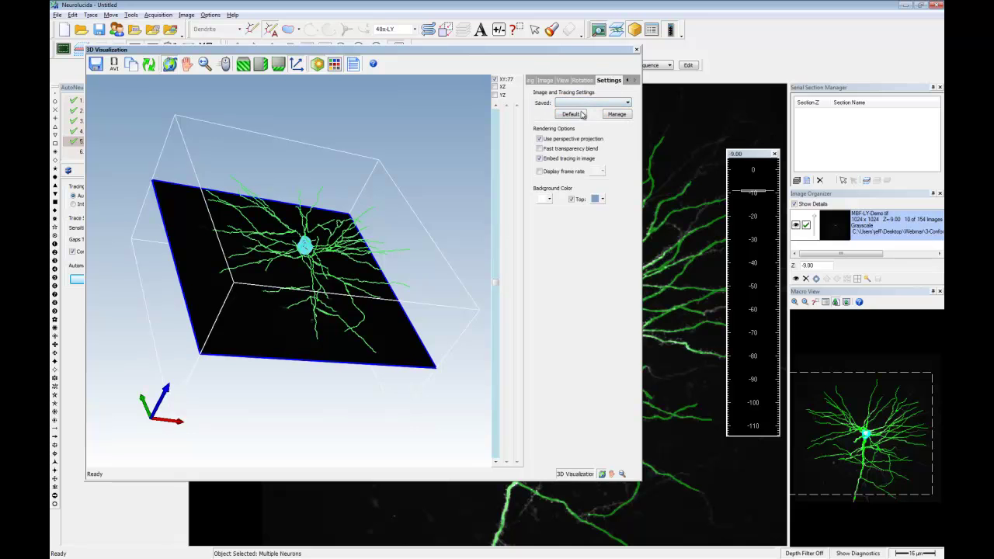
click(547, 81)
click(542, 104)
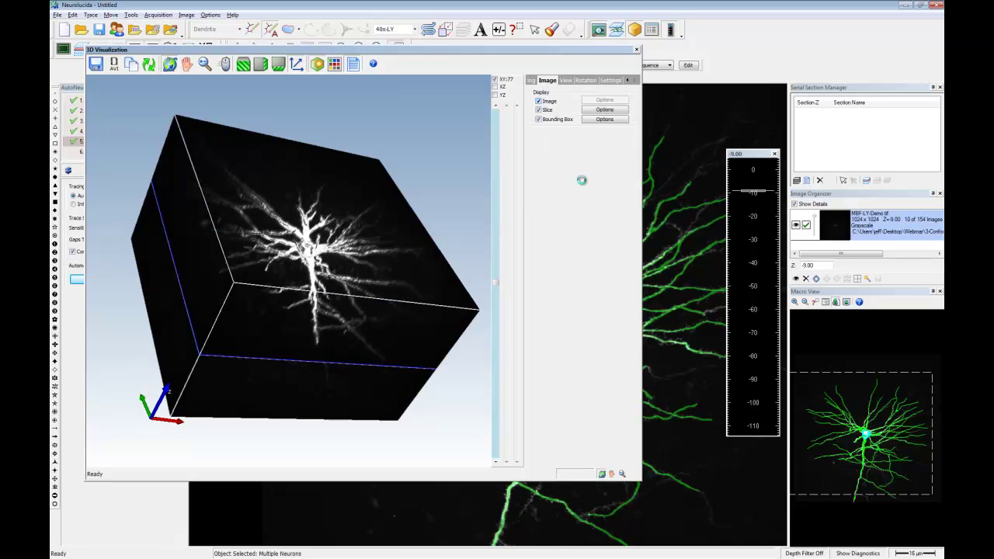
click(617, 81)
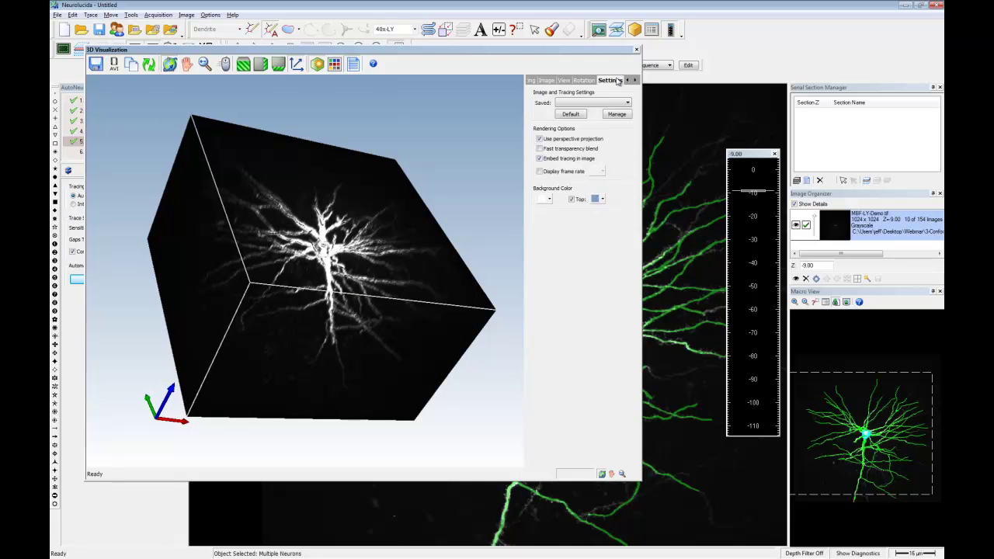
click(608, 104)
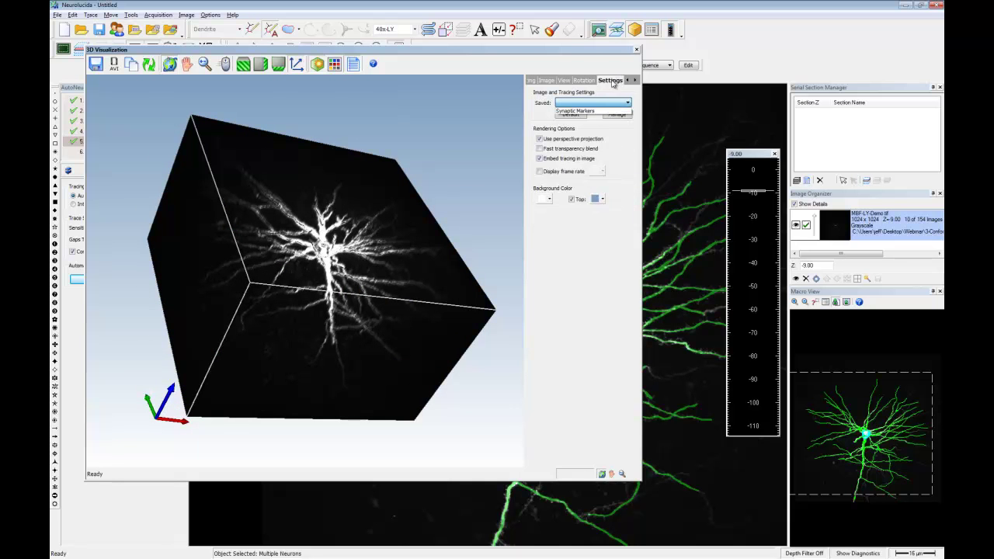
click(540, 160)
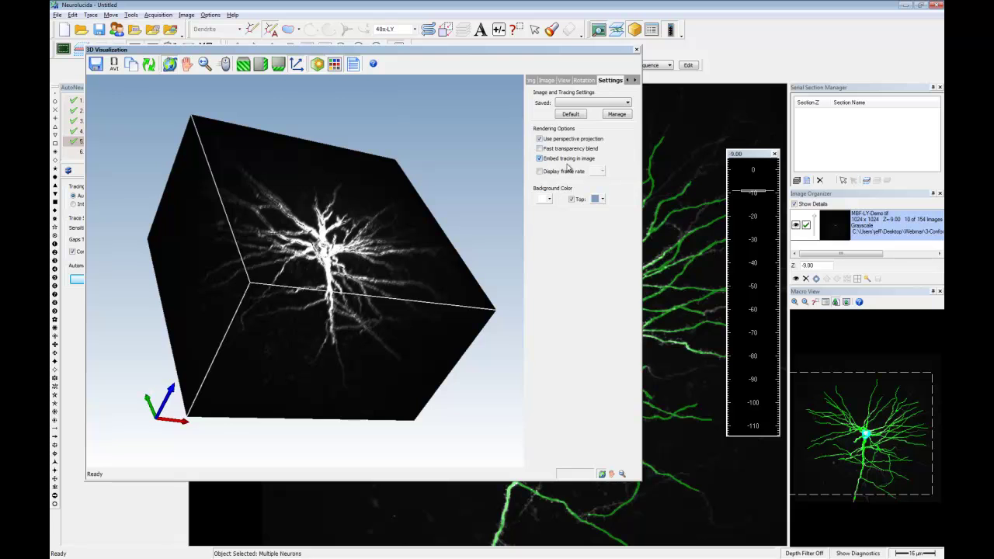
mouse_move(532, 52)
mouse_down()
mouse_move(314, 268)
mouse_move(351, 254)
mouse_move(355, 296)
mouse_move(362, 281)
mouse_up()
Step: Render the dendrite trees as reconstructed surfaces on the Tracing tab
click(559, 82)
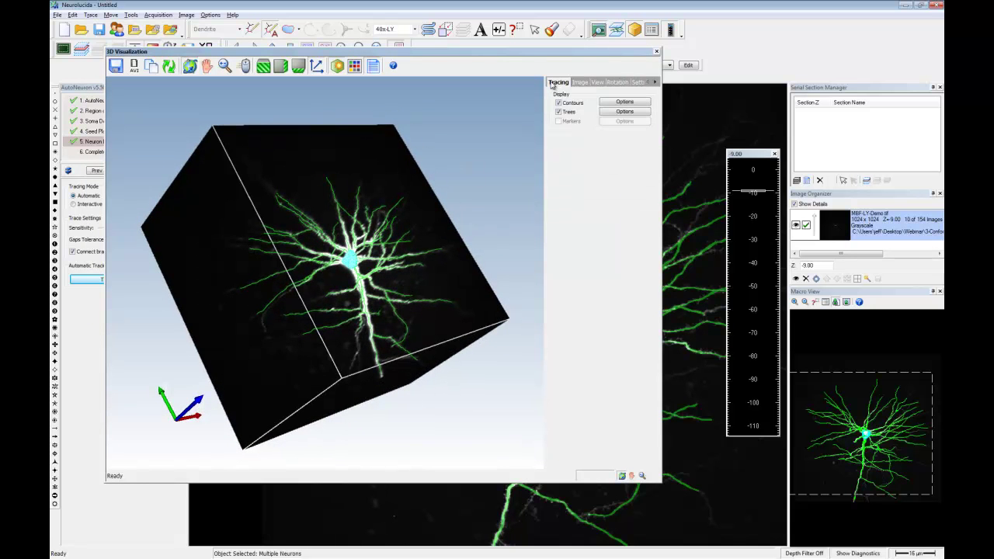
click(610, 114)
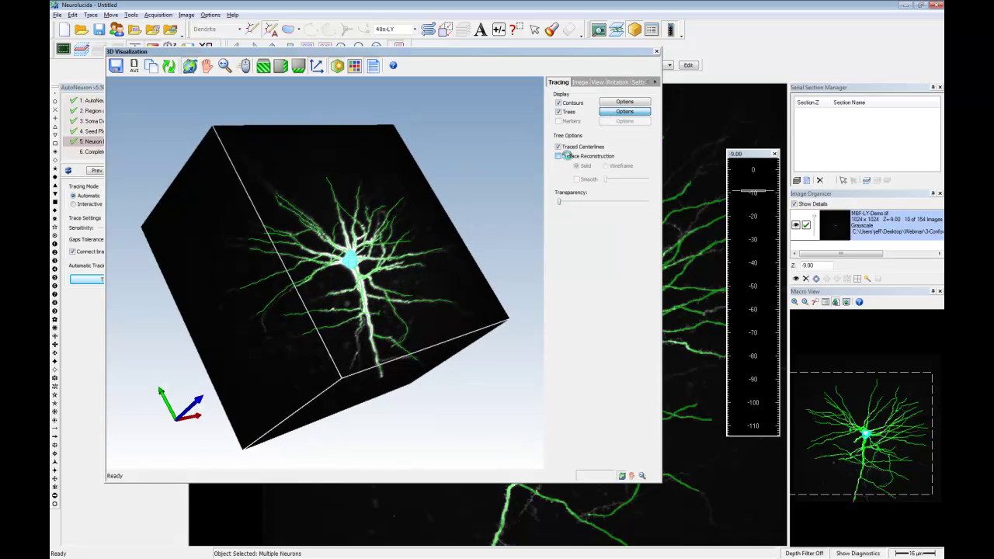
click(565, 156)
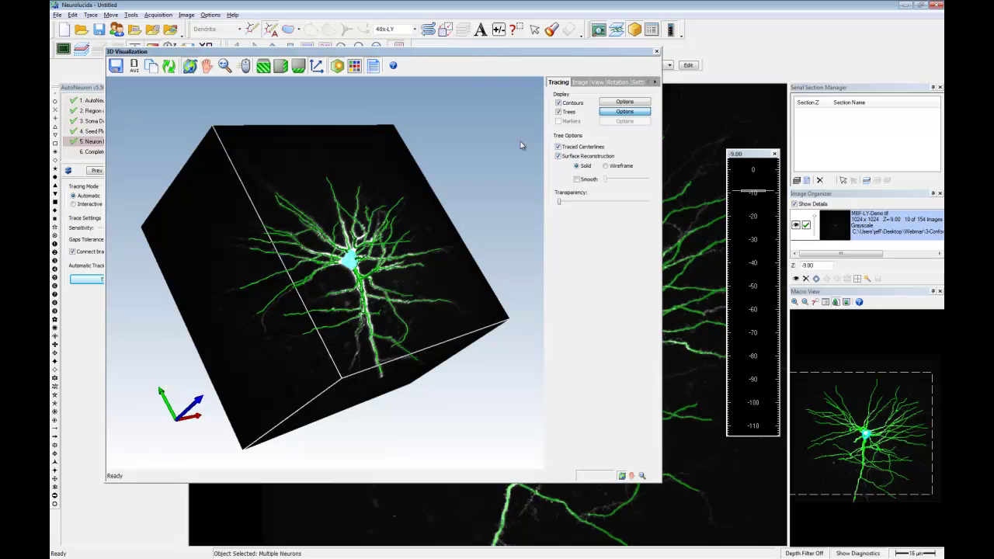
scroll(368, 234, up, 10)
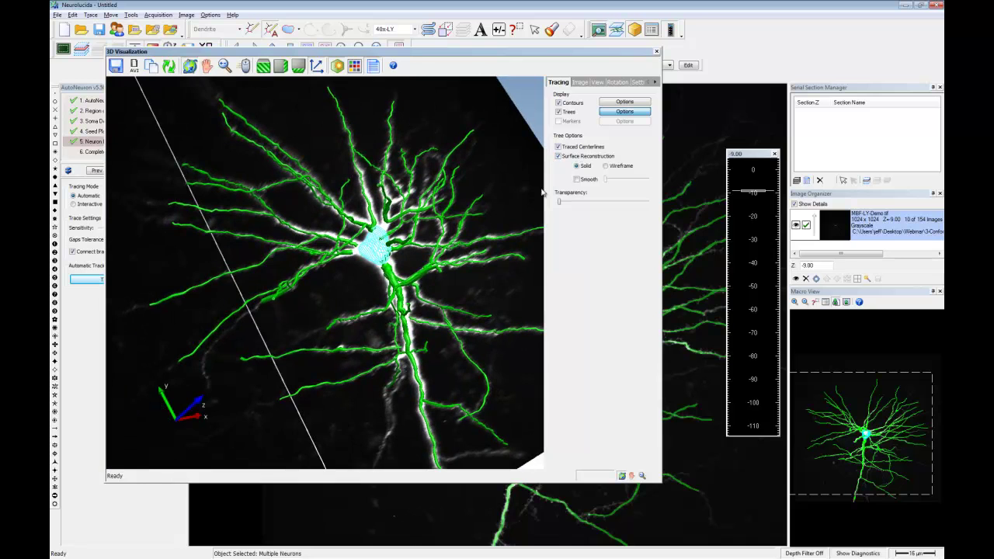
Step: Render the soma as a capped surface without traced contours, then close 3D Visualization
click(617, 103)
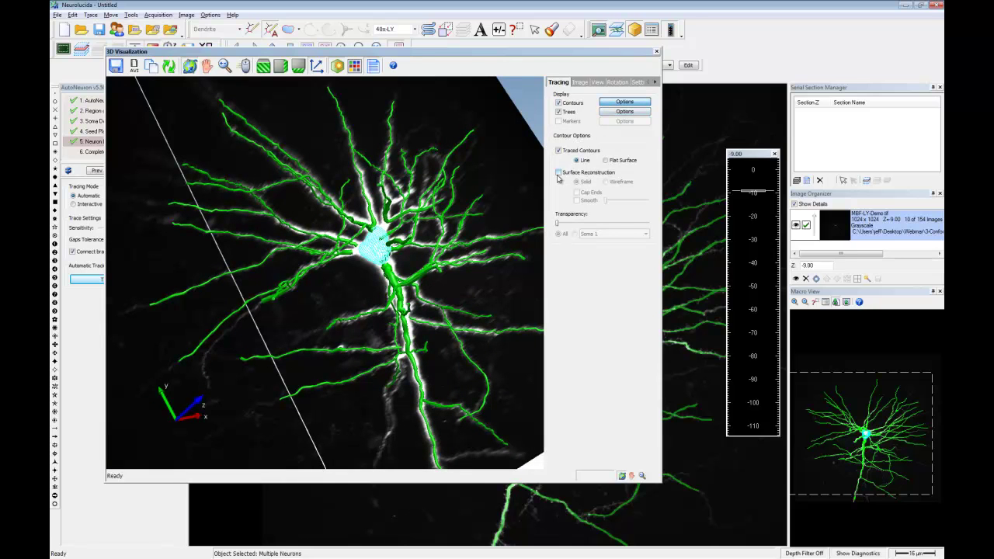
click(559, 172)
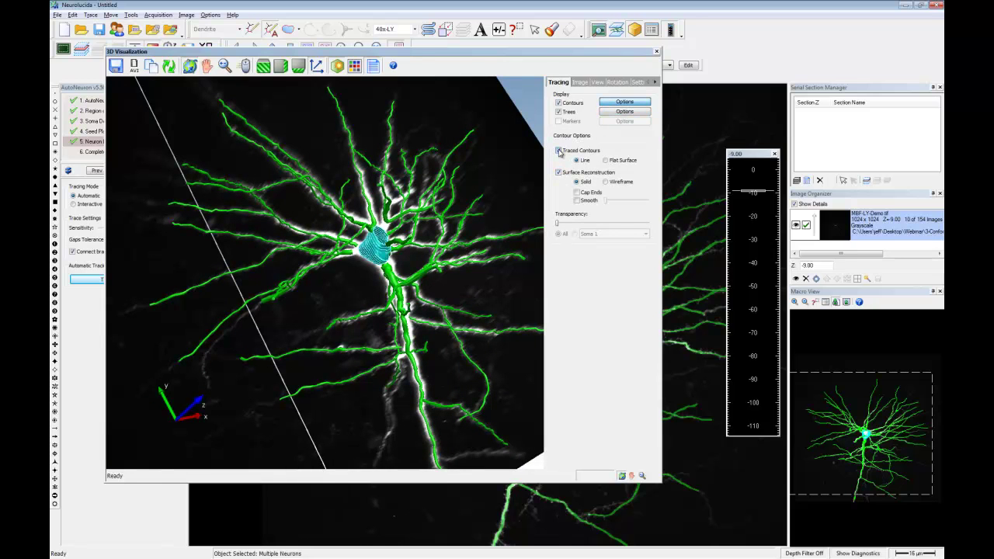
click(558, 151)
click(577, 192)
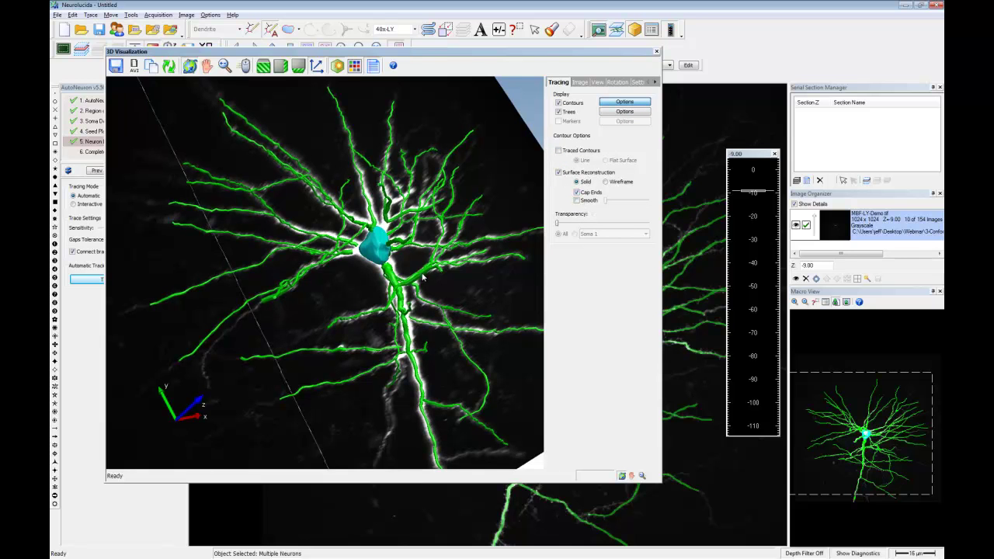
drag(299, 299, 255, 320)
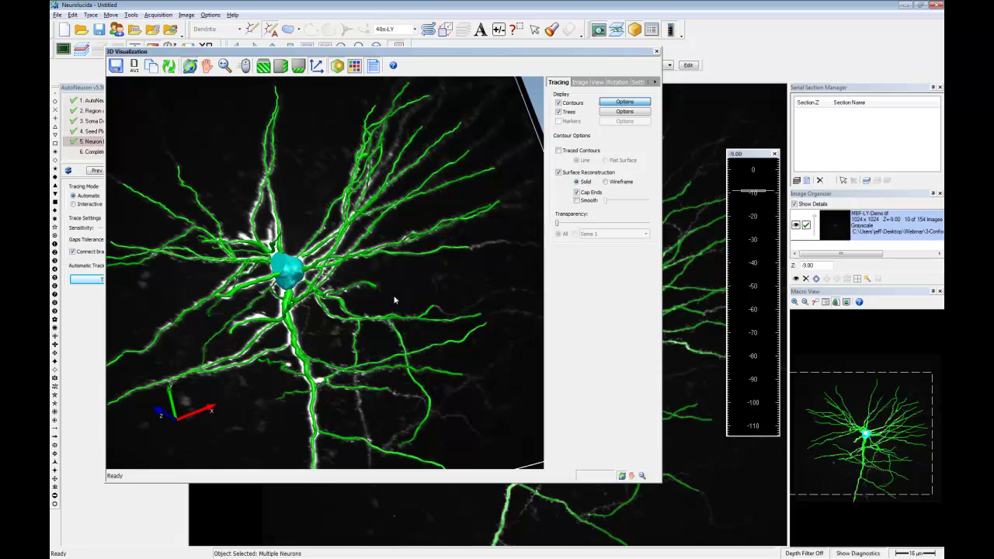
click(658, 52)
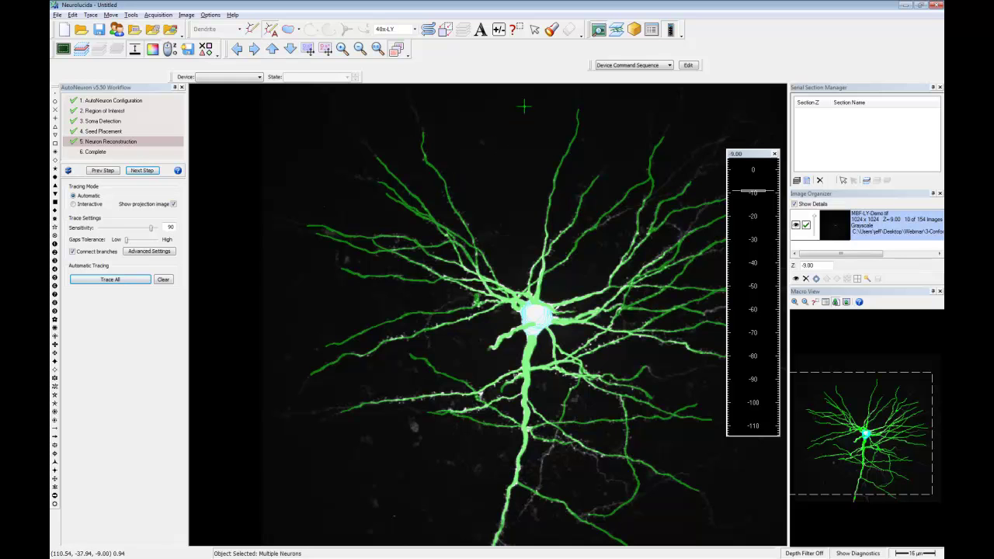
Step: Close the Edit Tool and the AutoNeuron workflow, confirming Yes
click(534, 29)
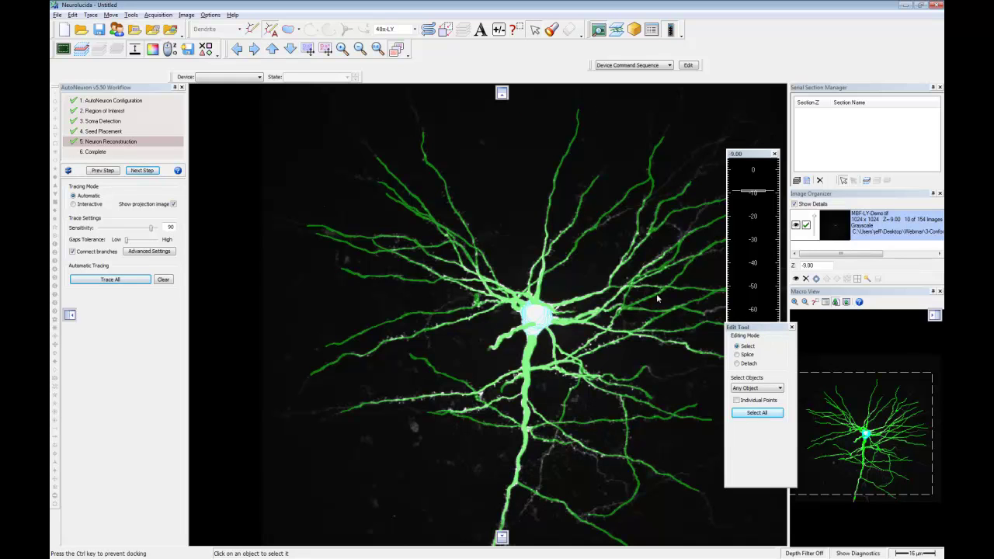
drag(759, 328, 638, 279)
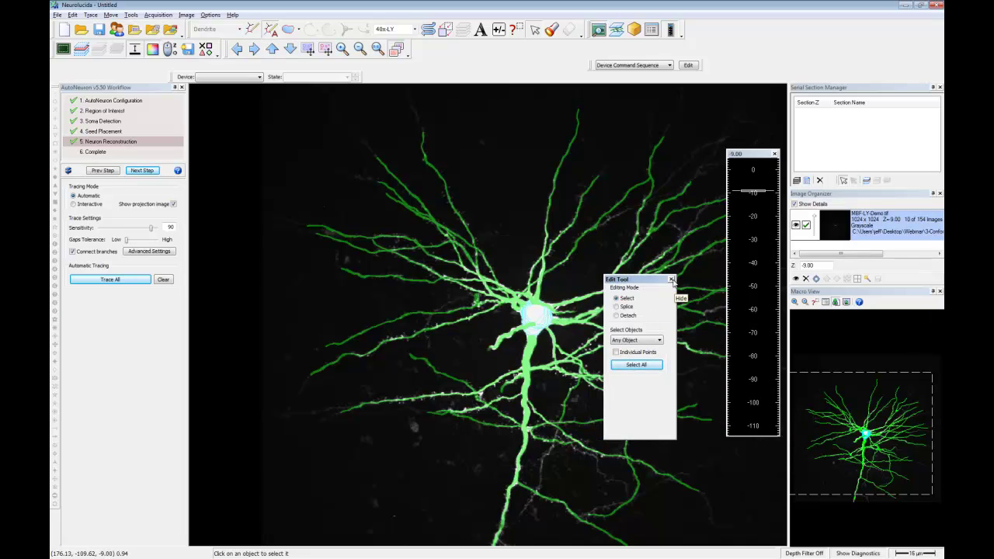
click(672, 280)
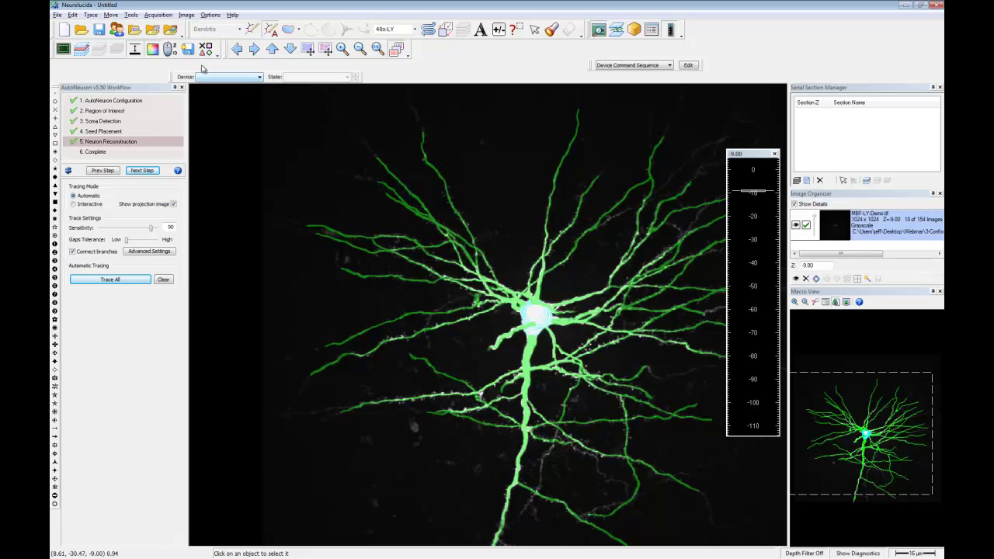
click(183, 87)
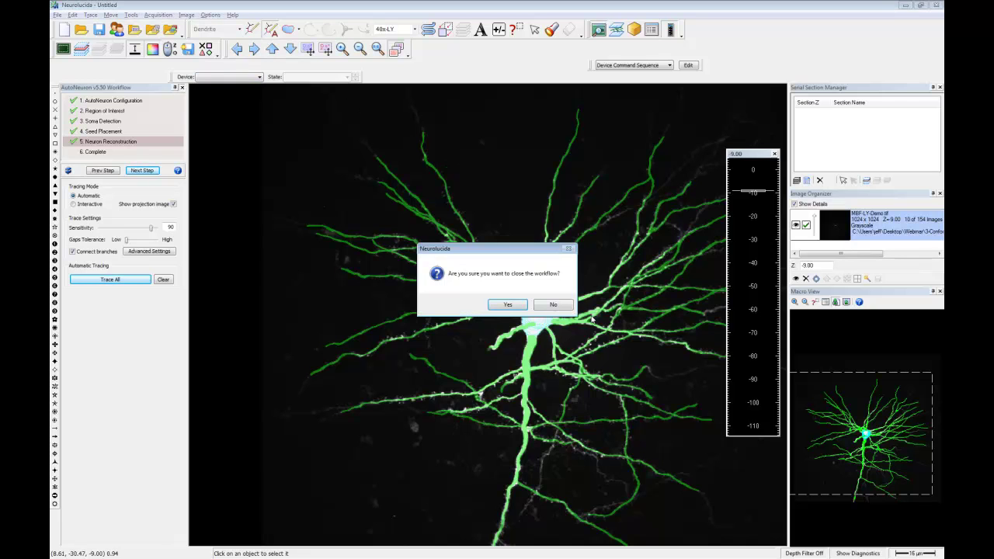
click(522, 307)
click(506, 304)
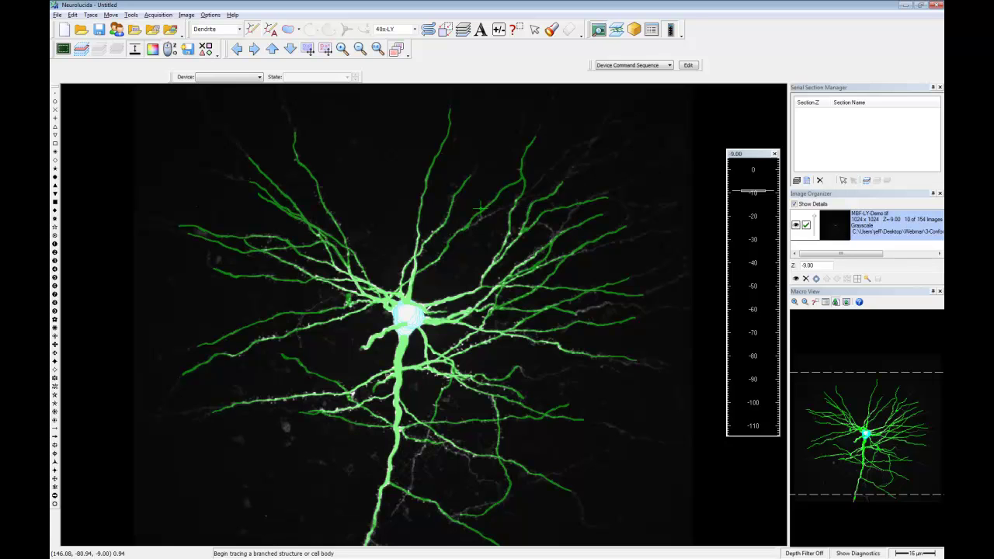
Step: Create a new data file with a new reference point, without saving the current tracing
click(67, 29)
click(510, 308)
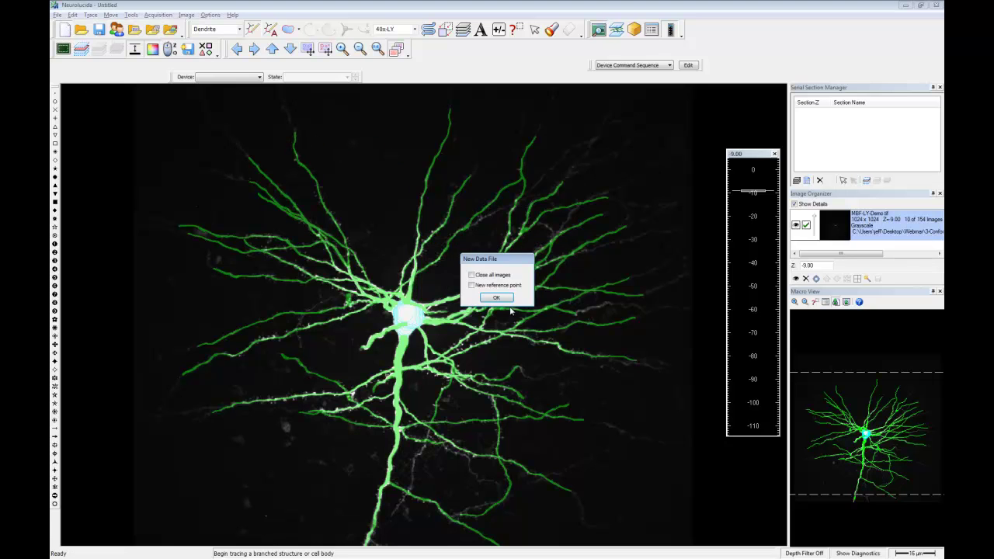
click(499, 285)
click(497, 297)
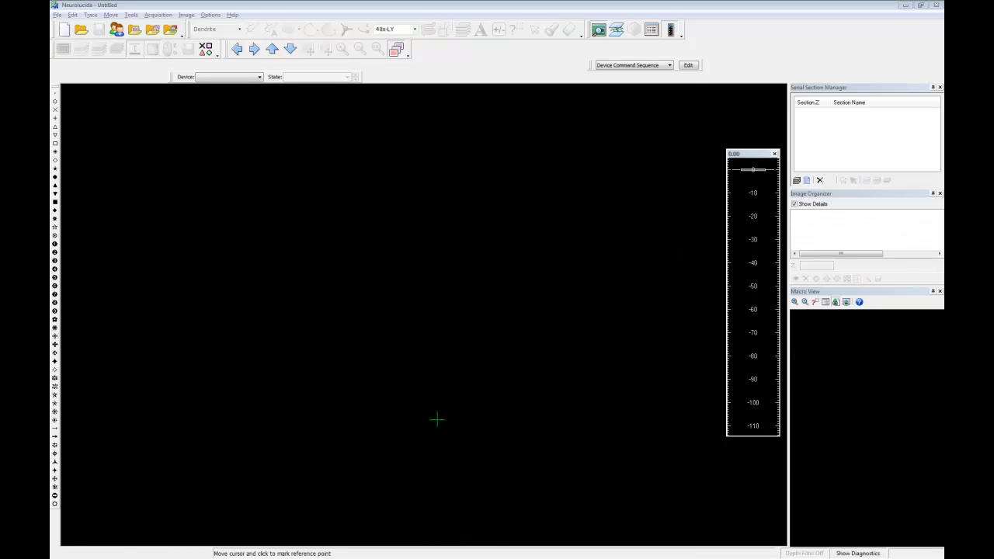
key(alt+Tab)
key(alt+Tab)
key(alt+Tab)
key(alt+Tab)
key(alt+Tab)
key(alt+Tab)
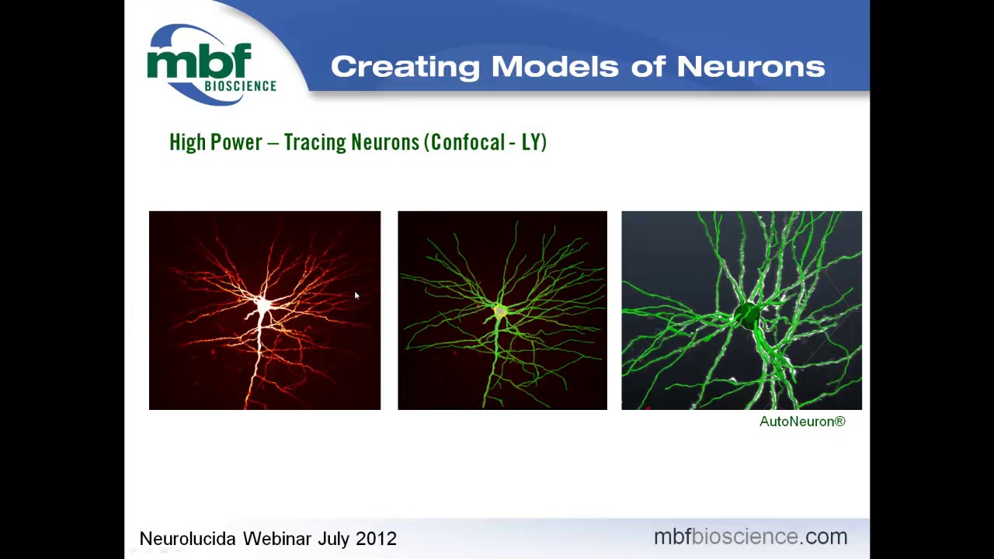
Step: Advance the slide show to the Quantitative Analysis slide
key(Right)
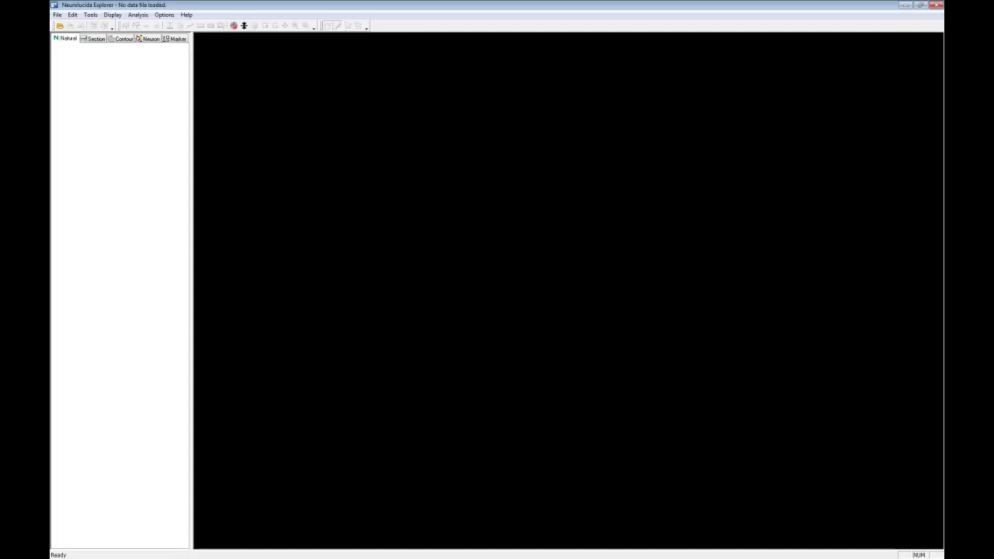
Step: Drop LY-TracingAuto.ASC into the view window and confirm opening it
drag(501, 293, 553, 219)
click(473, 296)
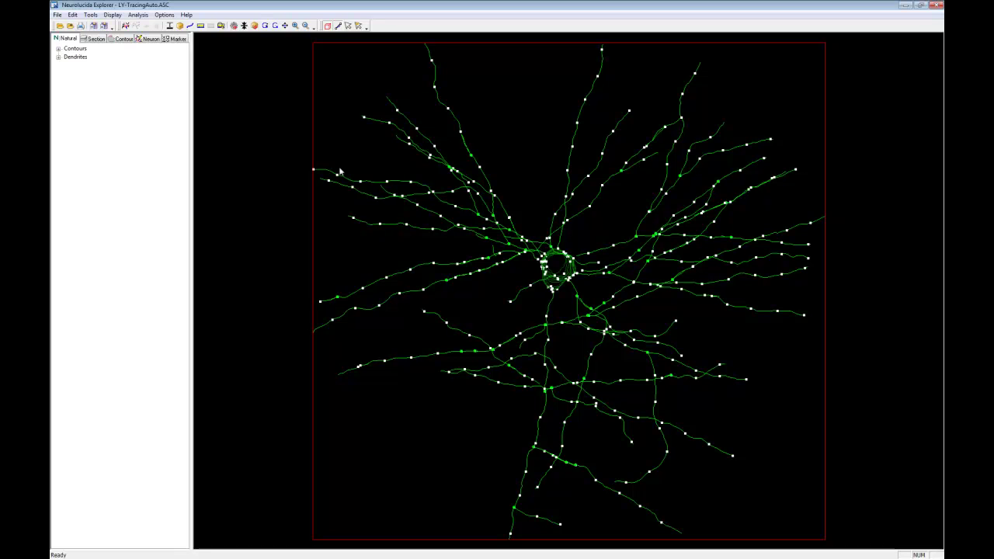
Step: Run a Sholl analysis on the dendrites and close the results table
click(138, 15)
click(148, 36)
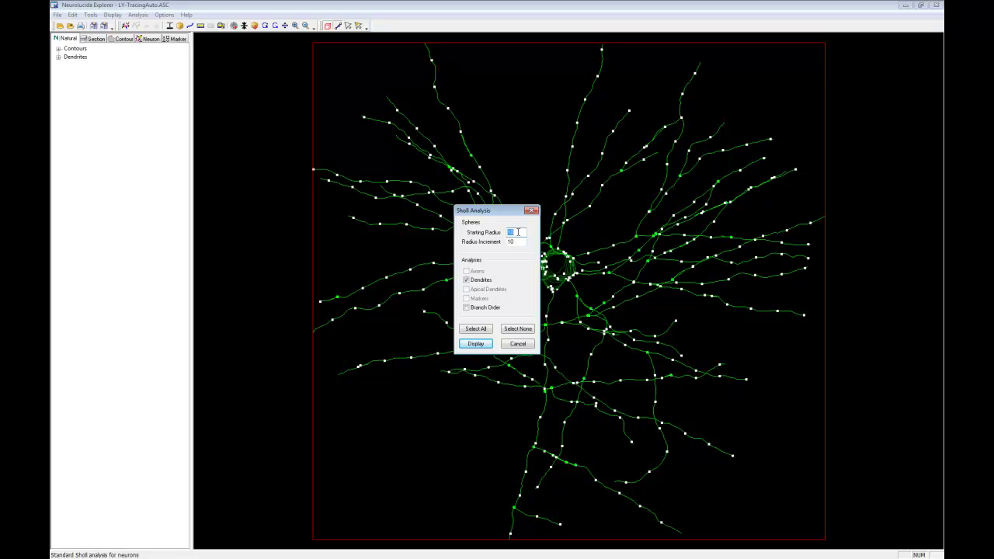
click(477, 343)
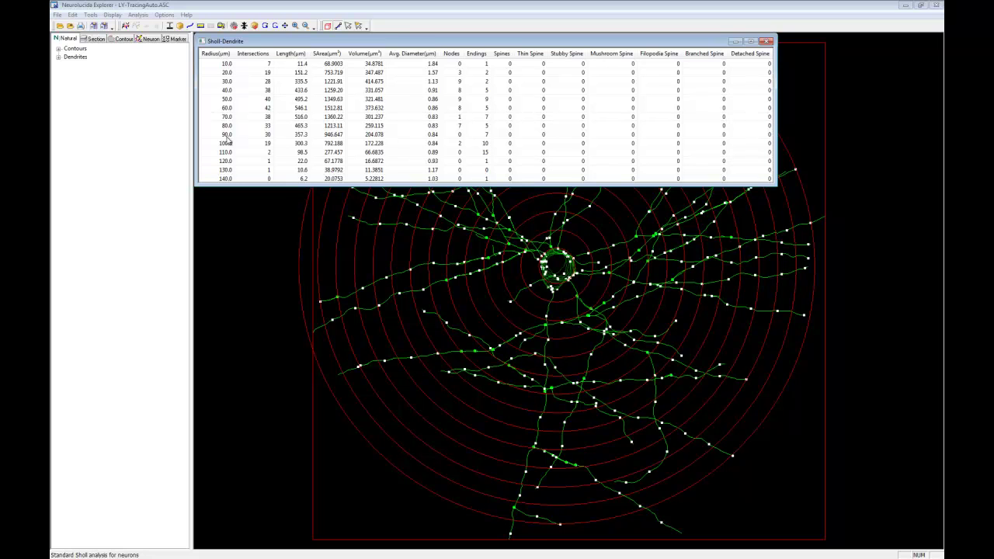
click(767, 43)
click(114, 14)
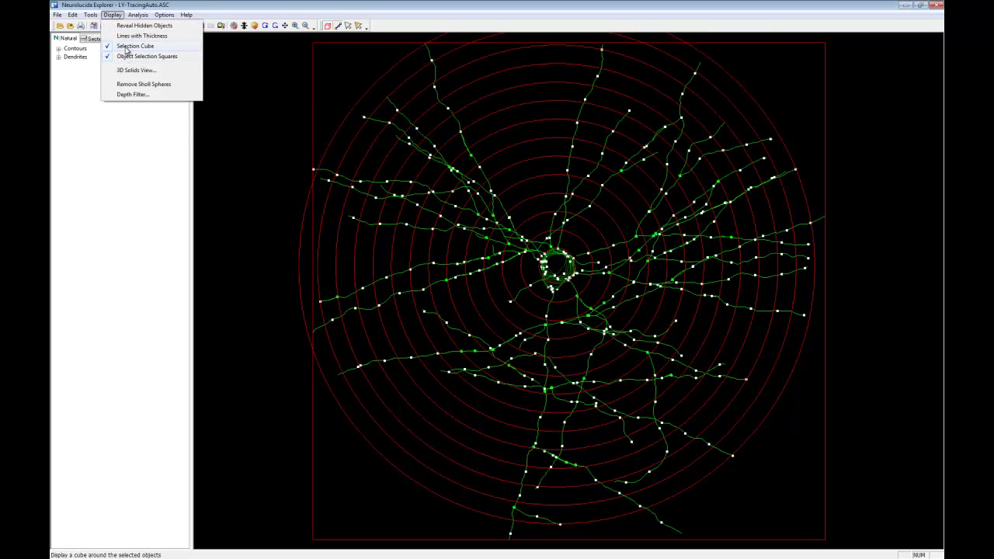
Step: Remove the Sholl spheres from the neuron and display the dendrites dendrogram
click(137, 84)
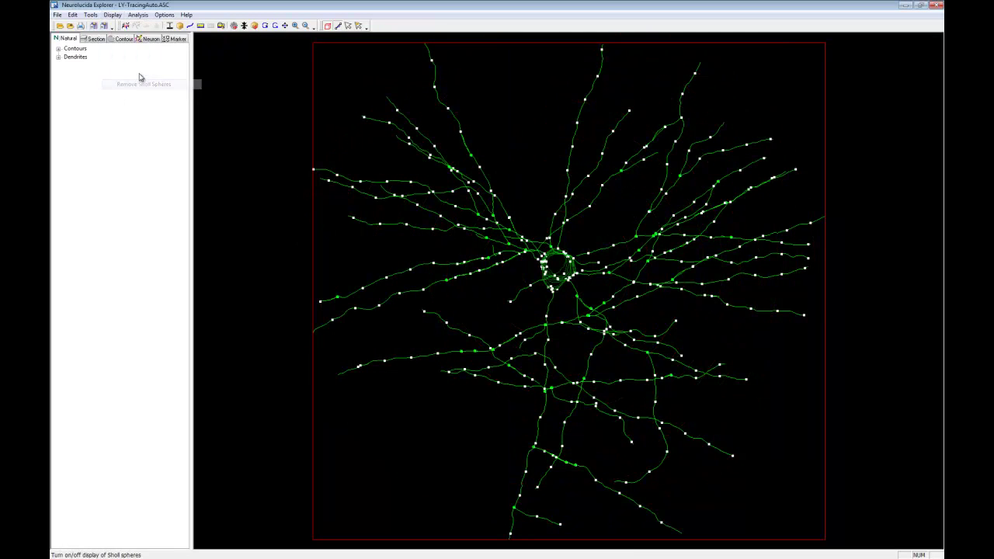
click(138, 14)
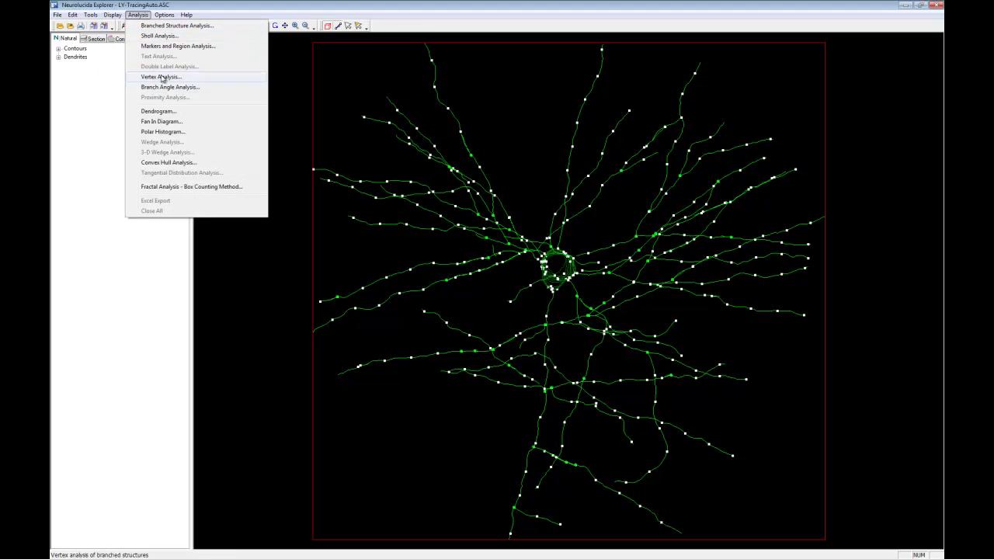
click(172, 113)
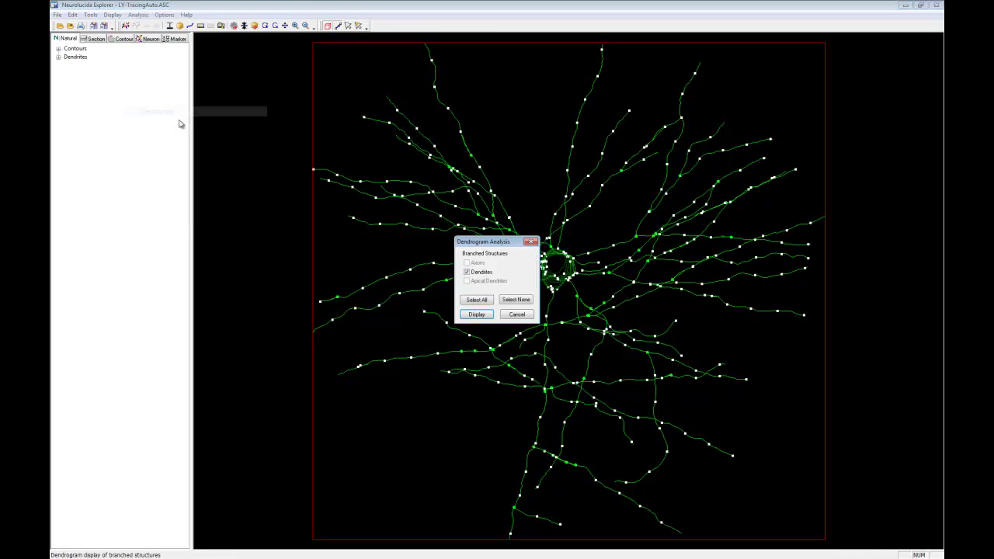
click(477, 315)
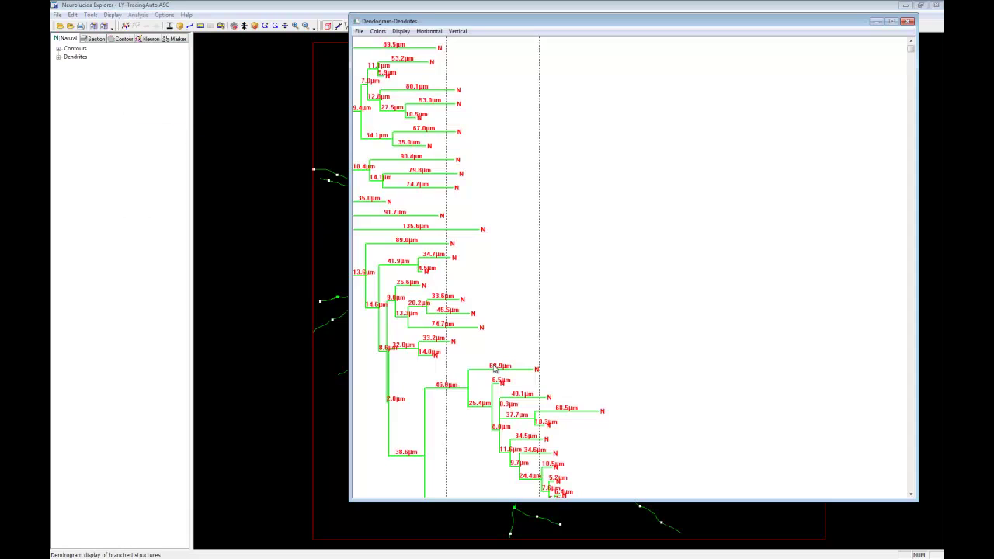
Step: Stretch the dendrogram horizontally to 300%, review it, then close it
click(429, 31)
click(437, 92)
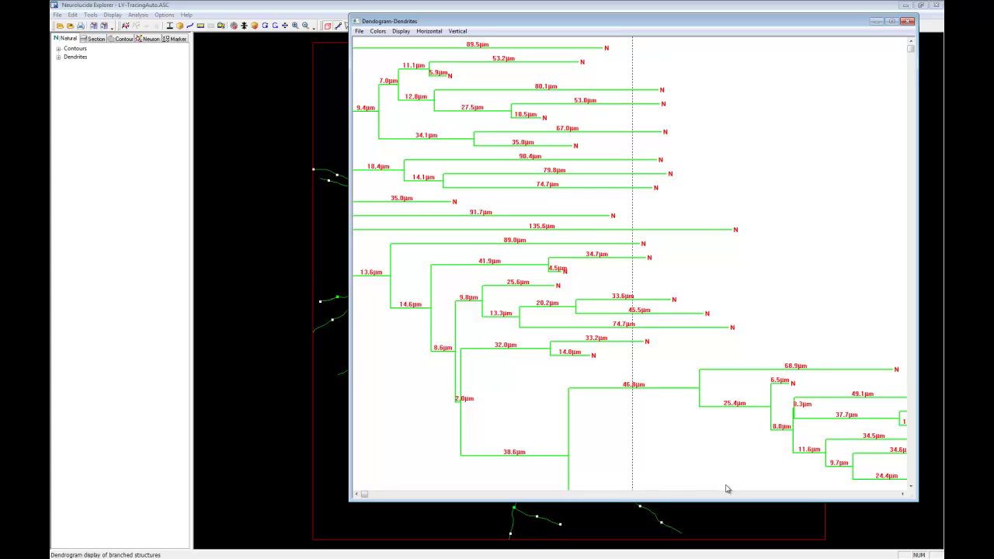
click(908, 21)
Step: Run a branched structure analysis of Dendrite Segment Points only and review its table
click(137, 15)
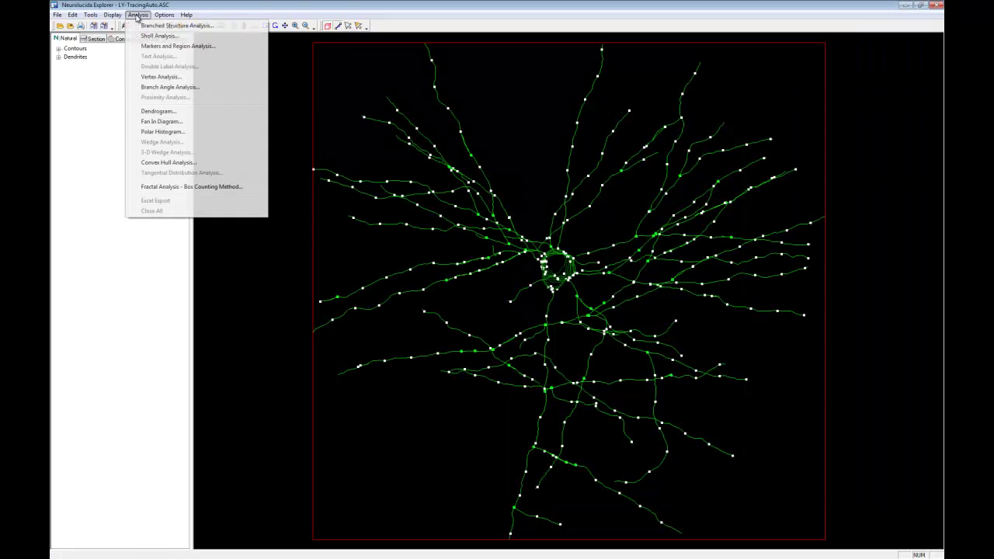
click(172, 24)
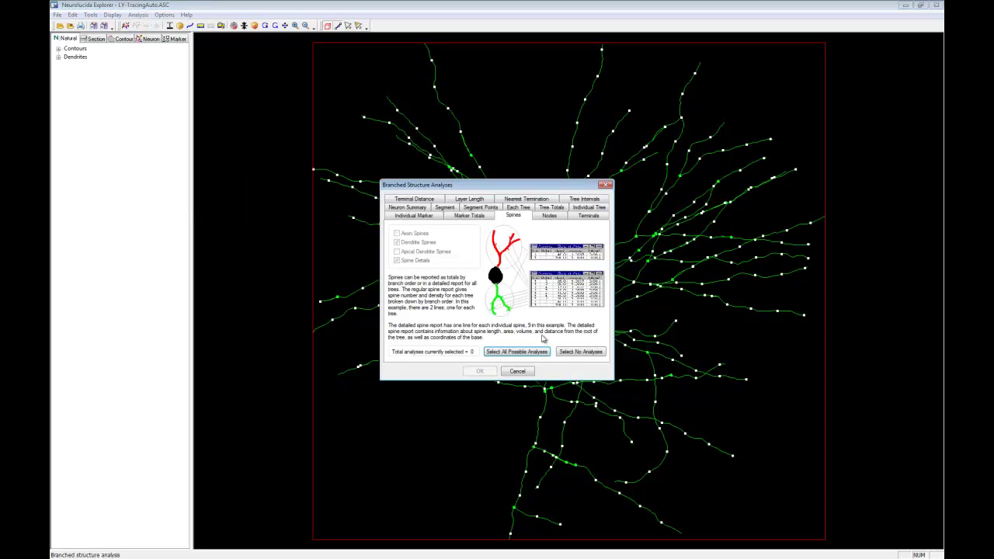
click(568, 358)
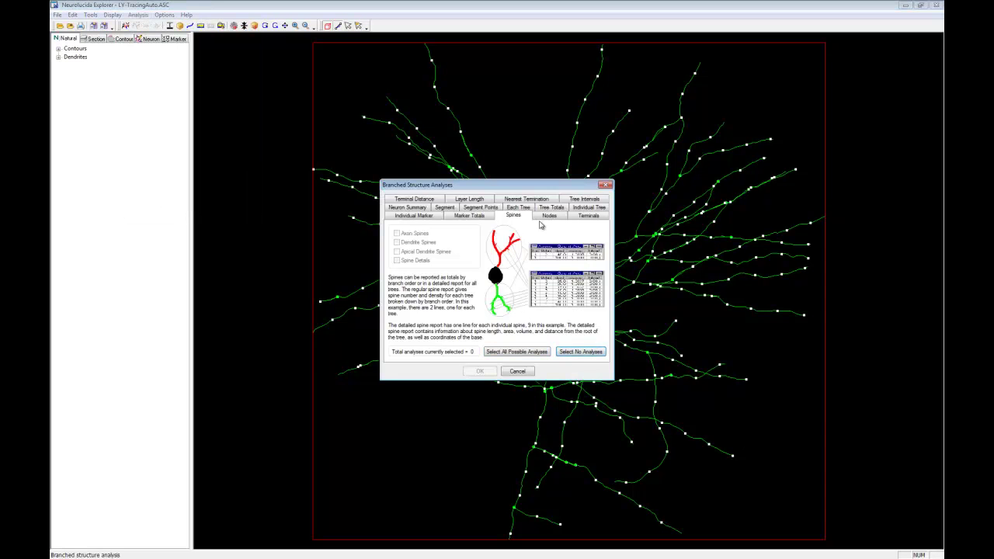
click(481, 208)
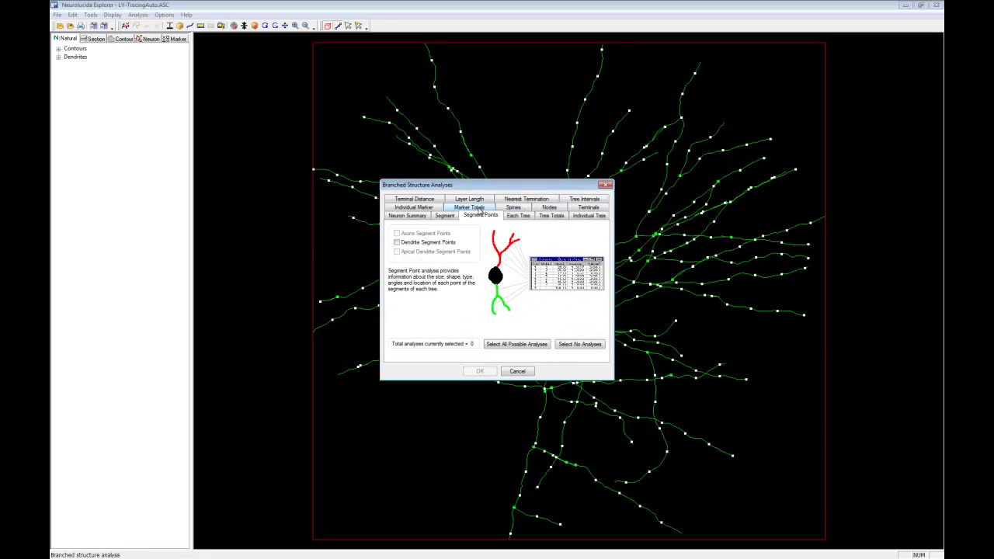
click(428, 243)
click(487, 374)
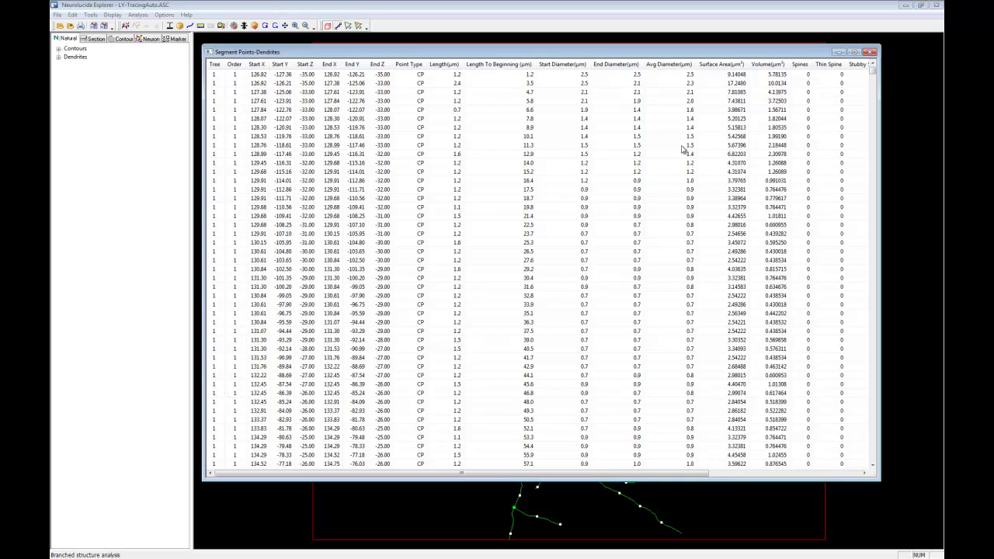
click(870, 51)
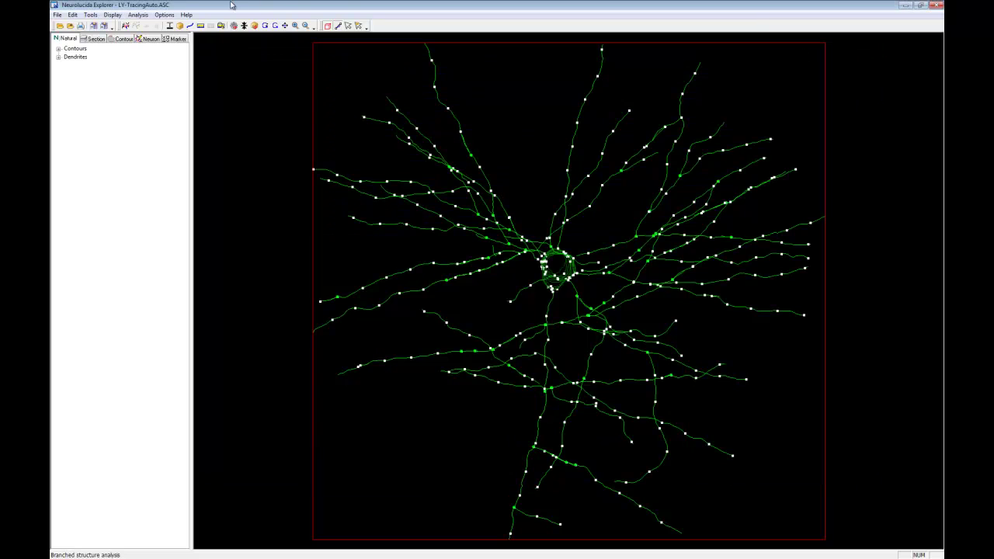
Step: Run a branched structure analysis of Dendrite Segments only and review its results table
click(138, 15)
click(144, 28)
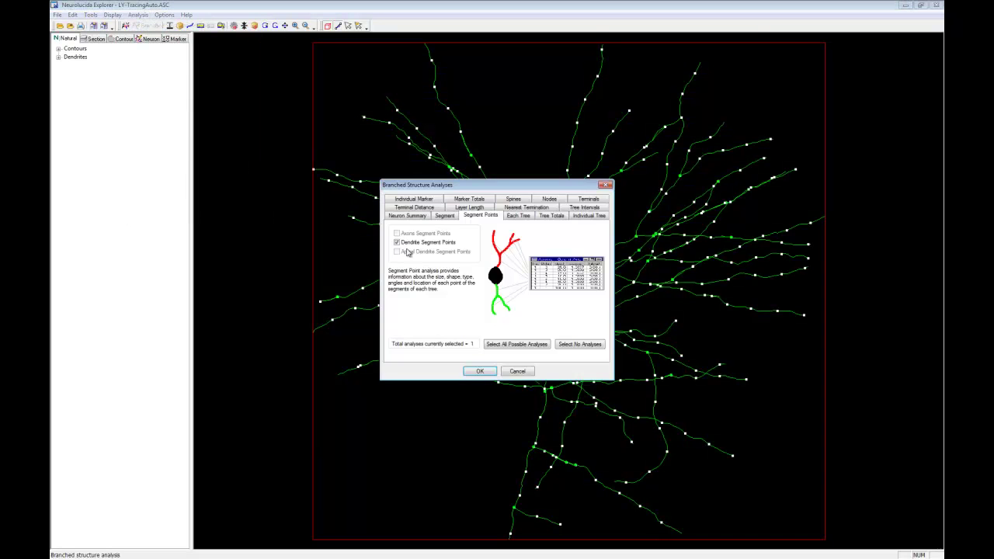
click(586, 343)
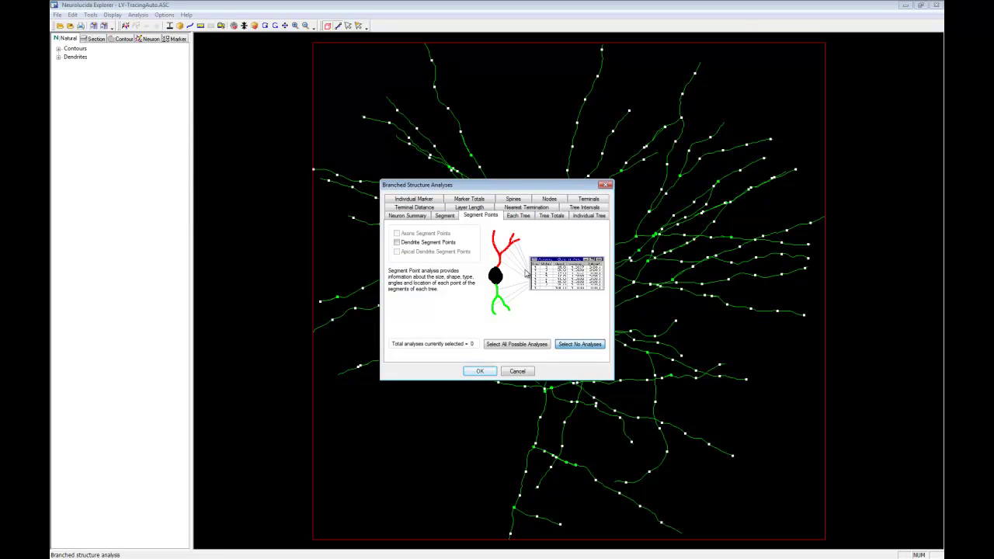
click(444, 215)
click(415, 242)
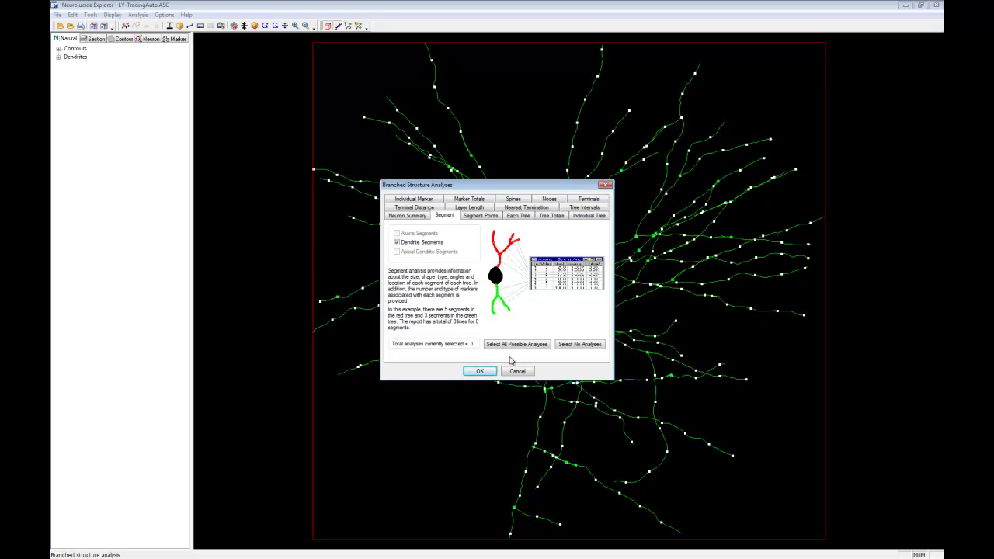
click(492, 372)
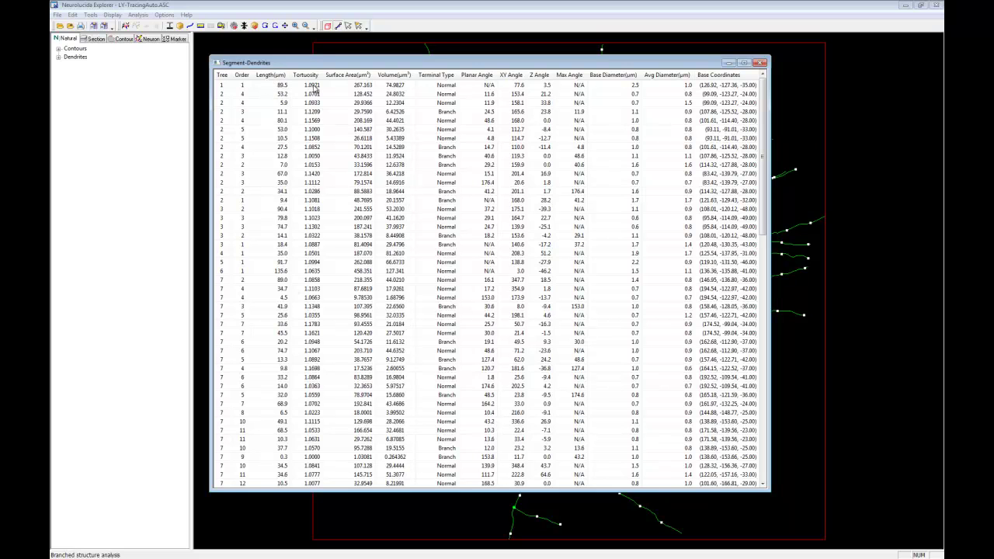
click(761, 62)
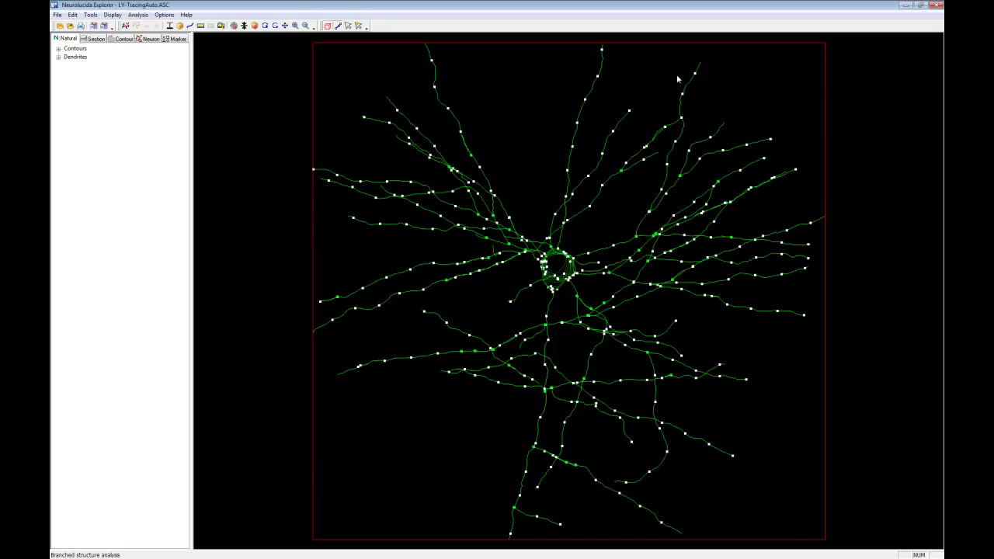
Step: Run branched structure analysis with all 10 possible analyses selected
click(137, 14)
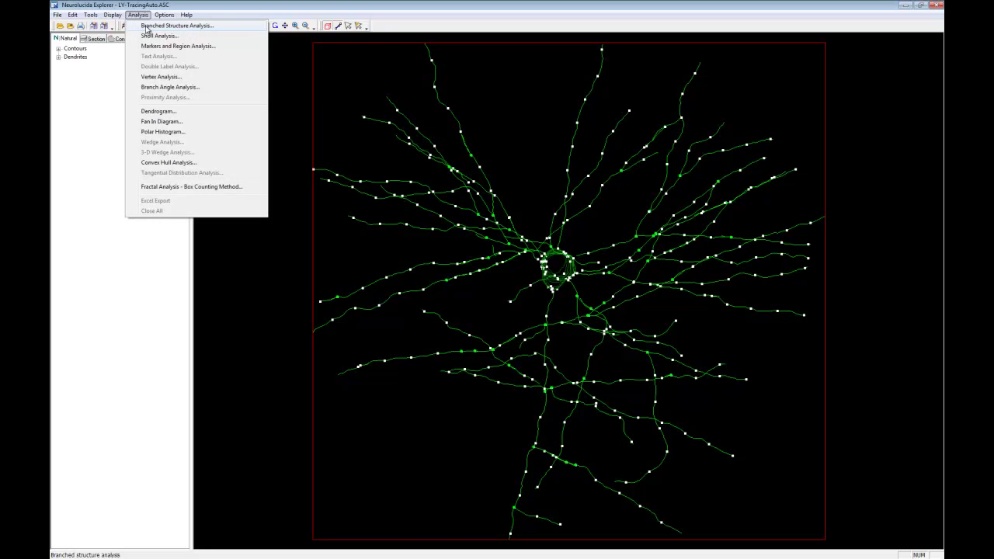
click(145, 26)
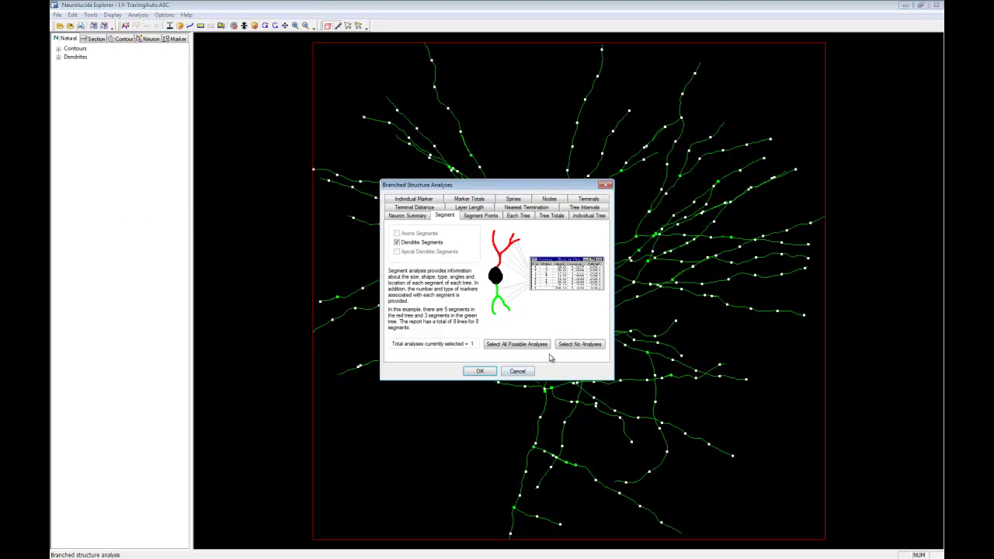
click(528, 347)
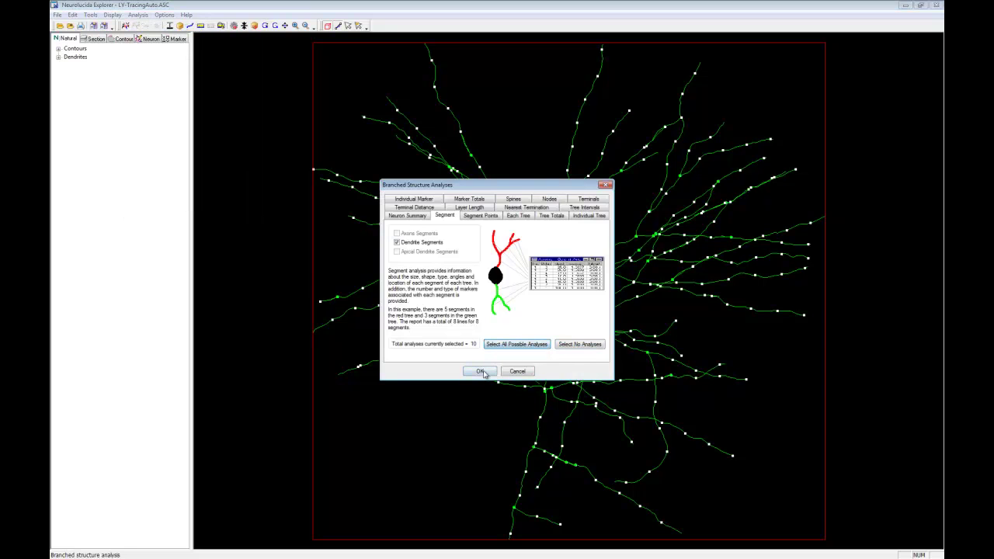
click(484, 371)
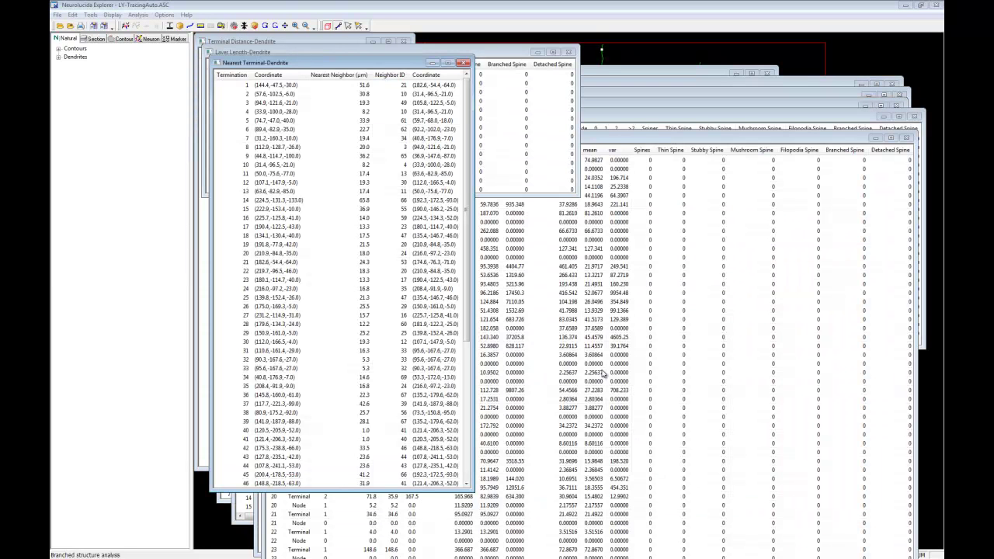
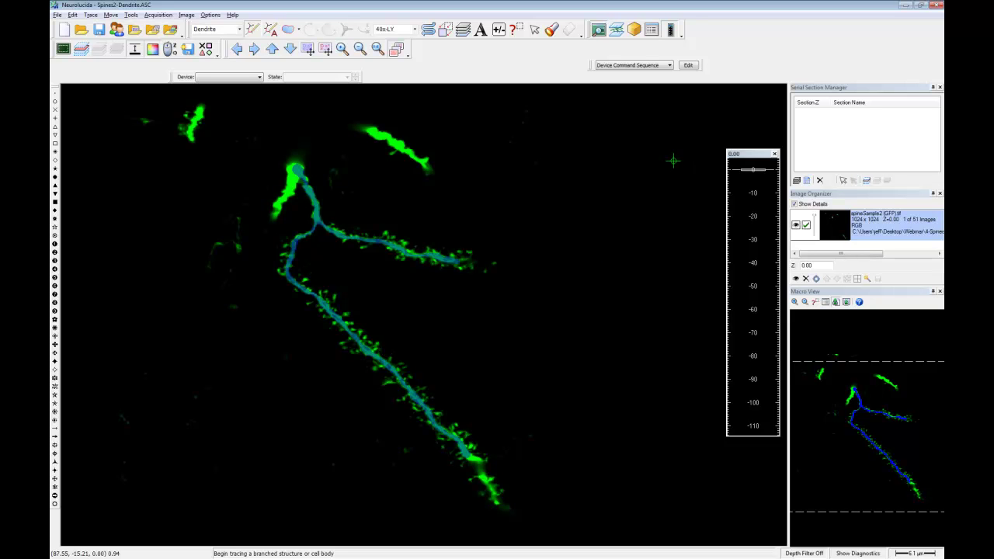
click(635, 30)
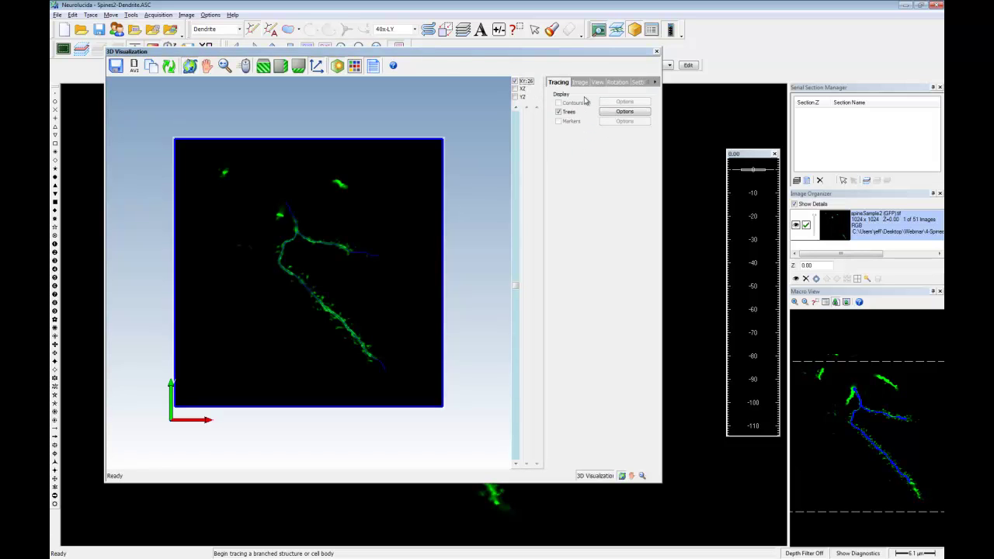
click(558, 112)
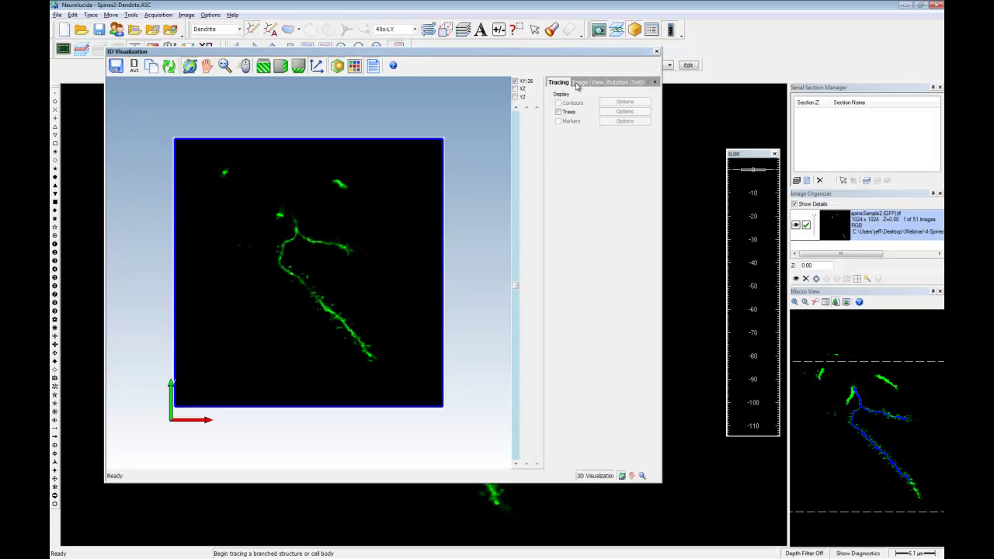
click(579, 82)
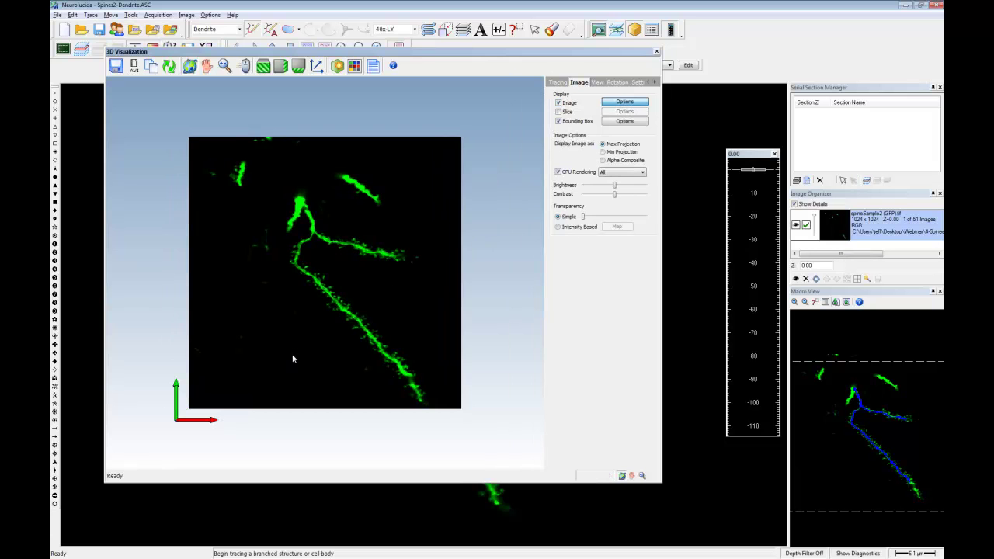
drag(303, 323, 330, 260)
scroll(353, 184, up, 5)
drag(353, 184, 108, 278)
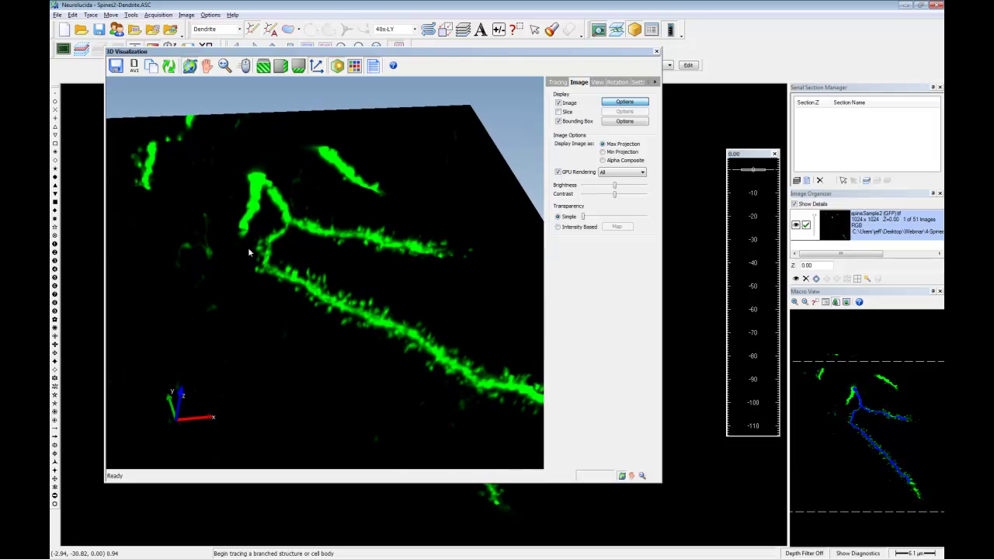
drag(320, 274, 327, 230)
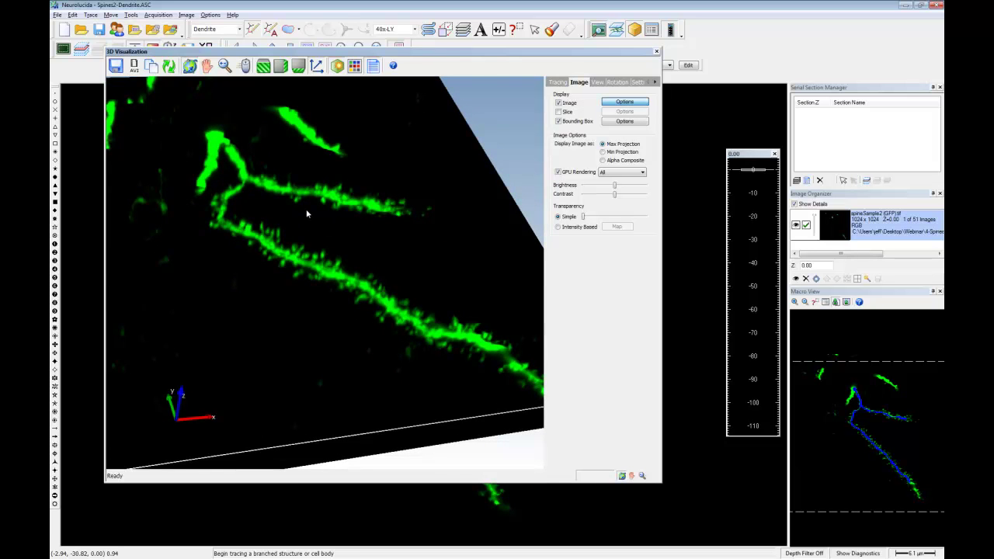
click(658, 52)
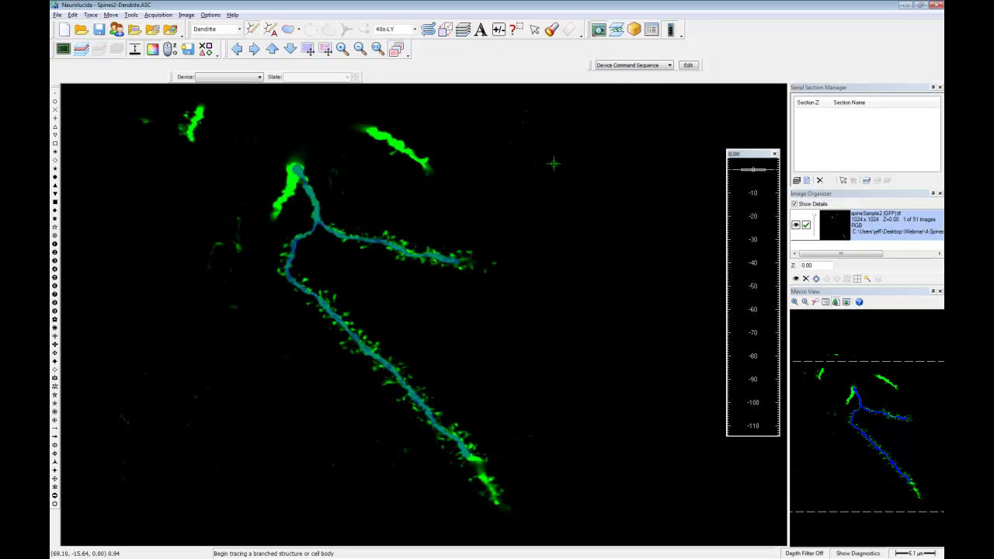
Step: Start a new AutoSpine configuration and advance to the Quick Test Setup
click(91, 16)
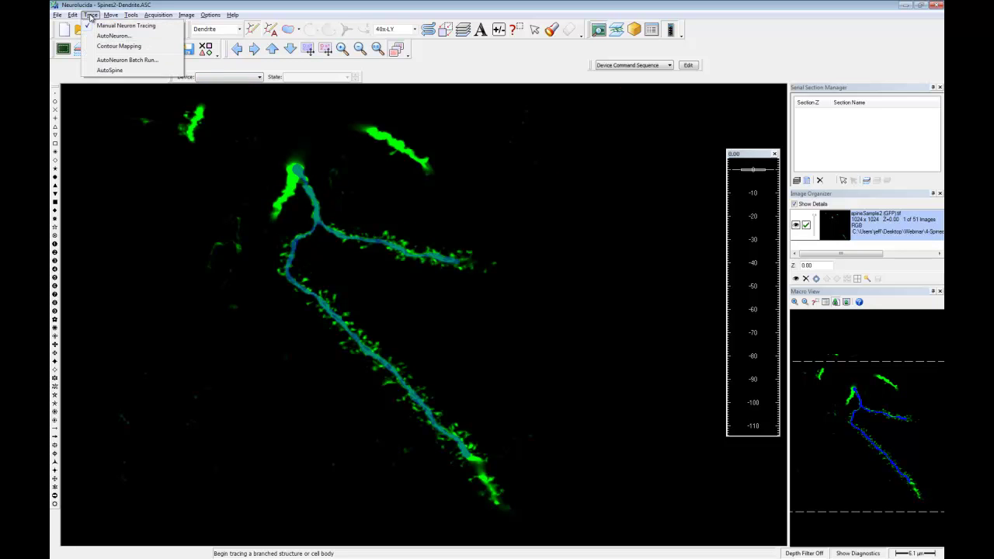
click(110, 71)
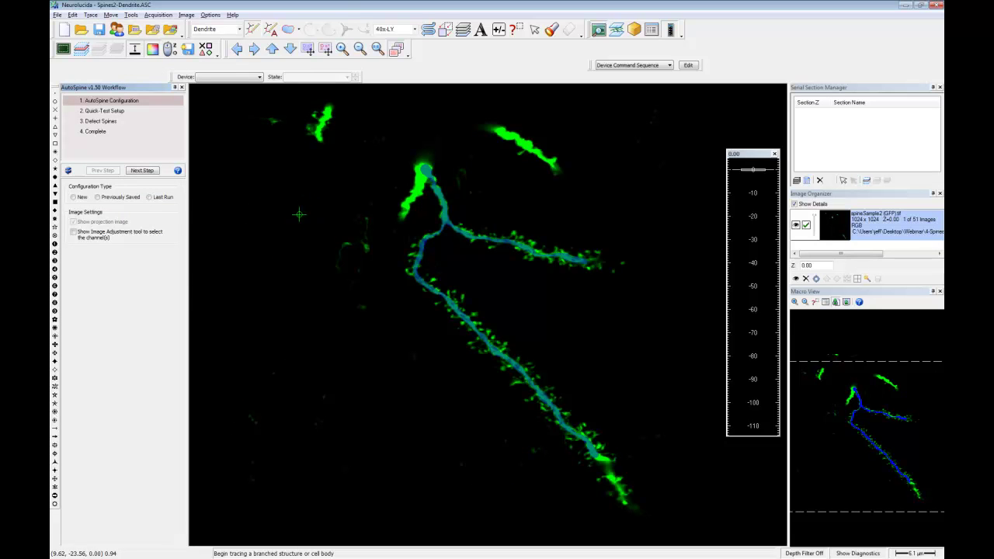
click(73, 198)
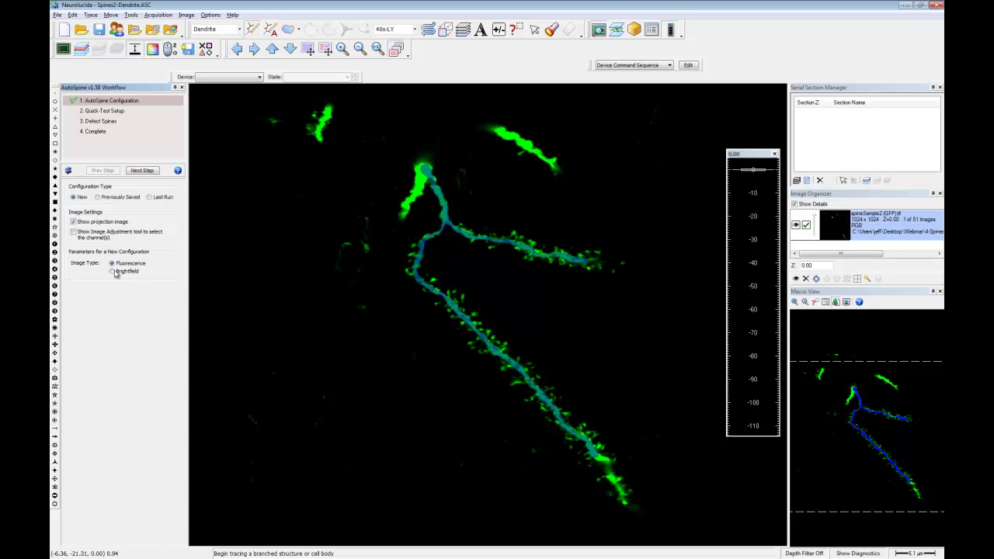
click(143, 171)
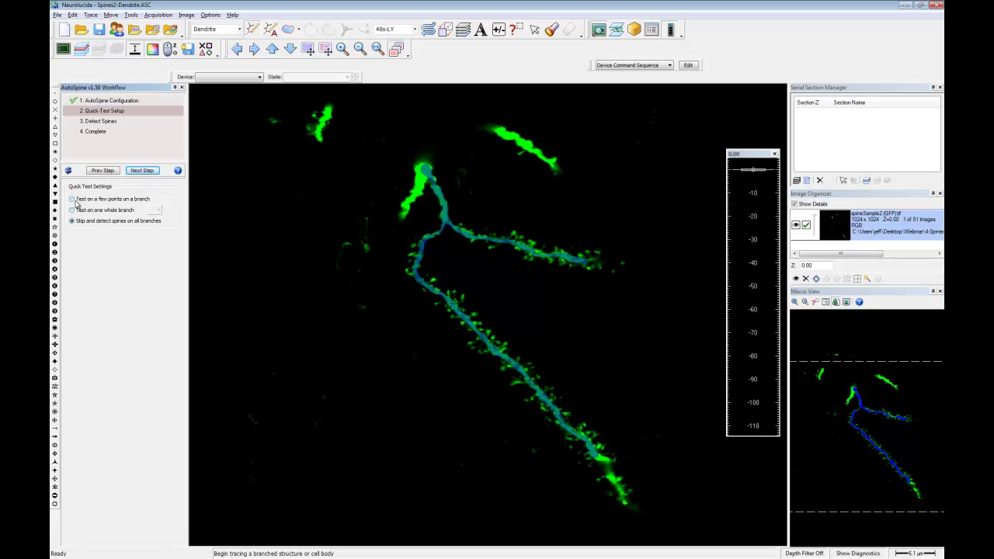
Step: Test on a few points selected on the lower dendrite branch, then reach Detect Spines
click(72, 200)
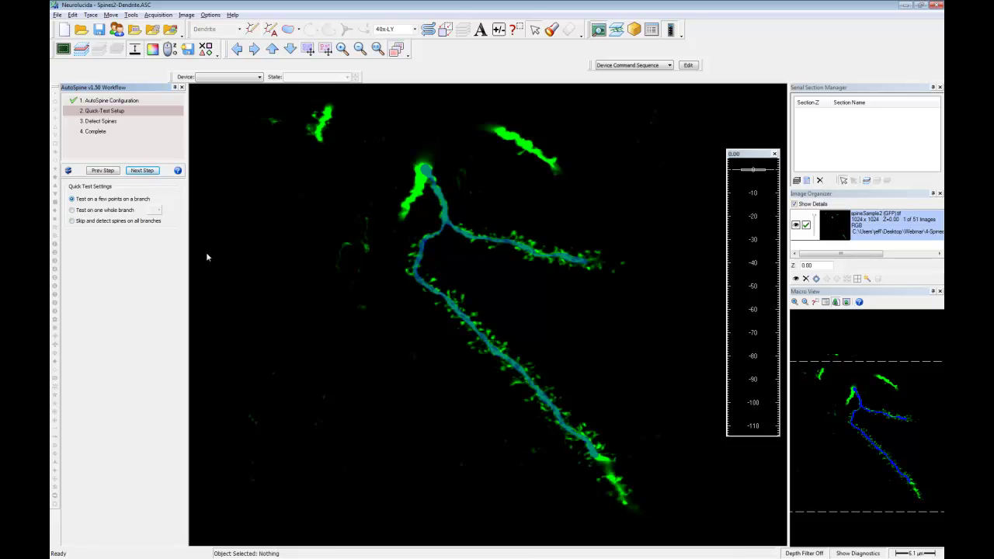
drag(441, 287, 517, 360)
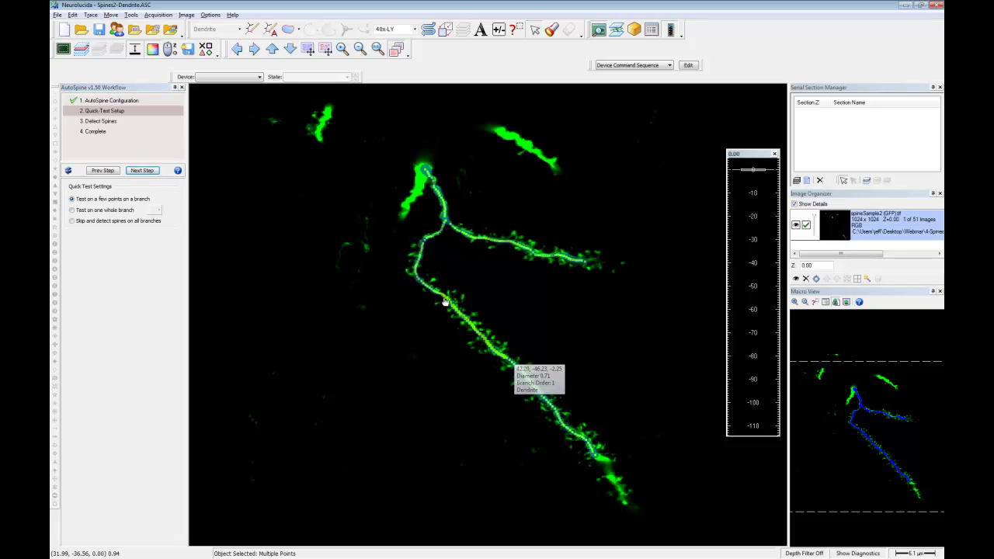
click(142, 171)
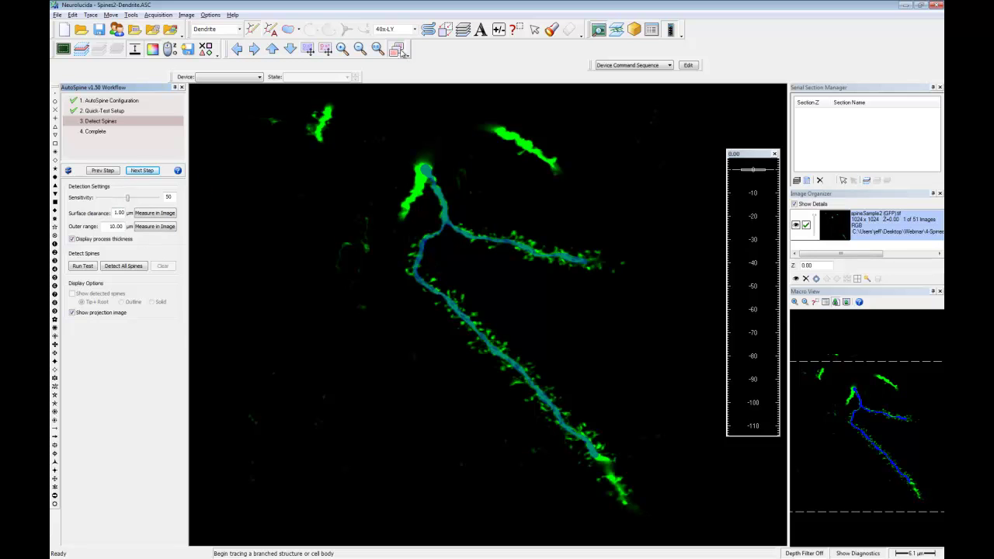
Step: Set surface clearance to 0.25 µm and outer range to 3 µm, zoomed on mid-dendrite
click(342, 48)
click(497, 326)
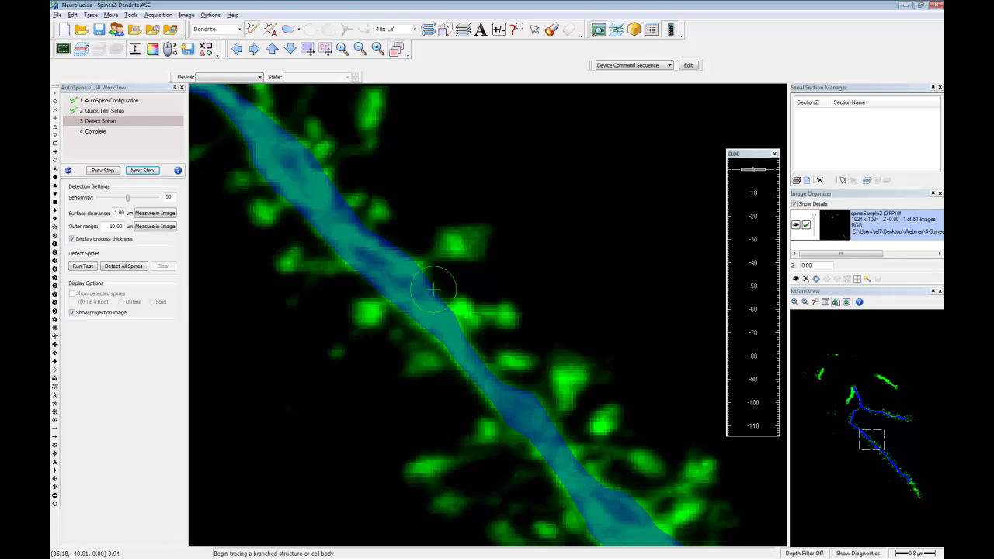
double_click(118, 212)
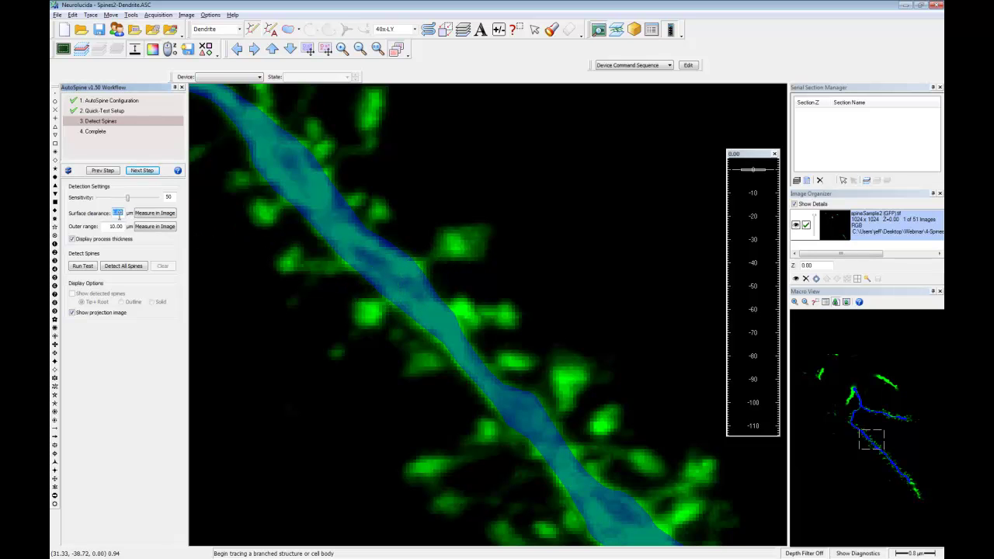
text(-.25)
text(3)
Step: Run a test detection shown as solid spines, then detect spines on all branches
click(361, 49)
click(361, 50)
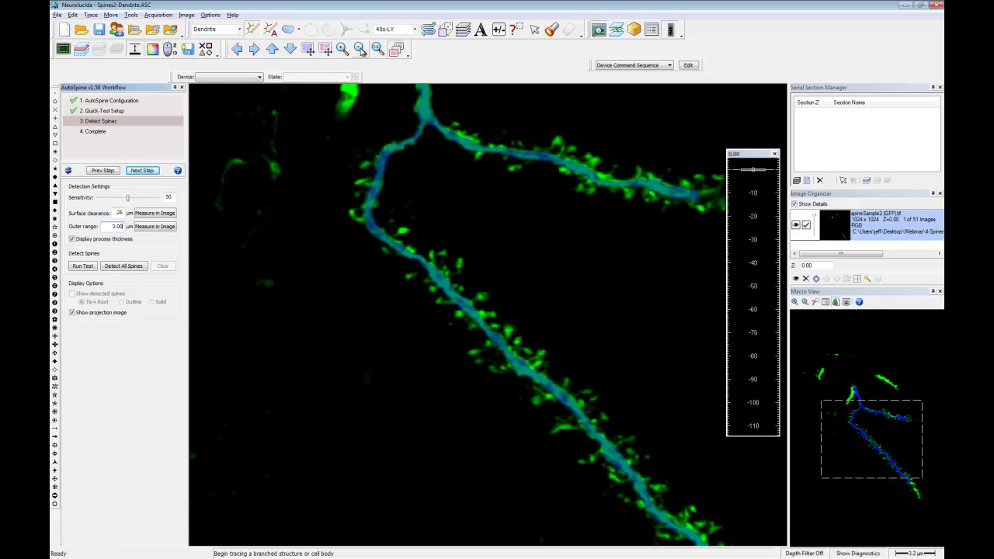
click(90, 266)
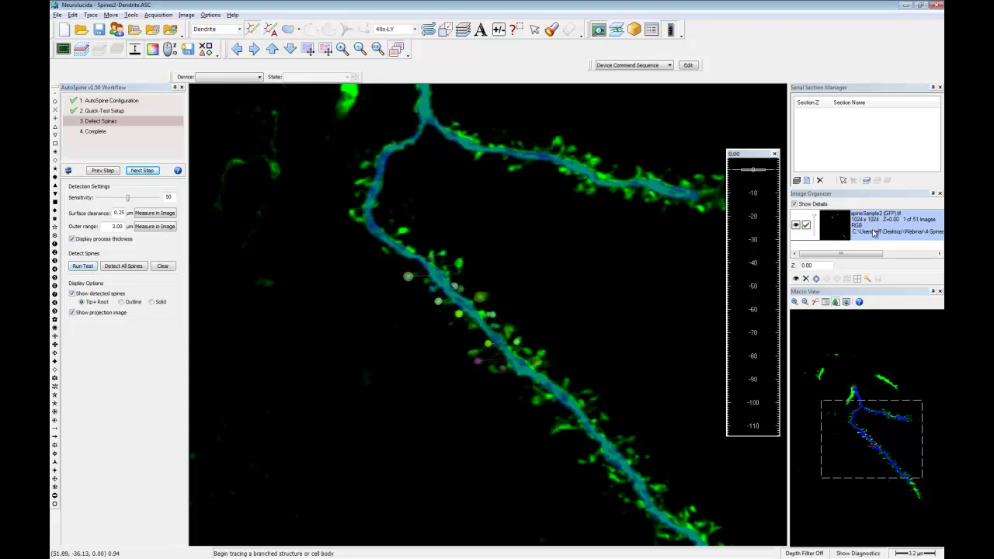
click(152, 302)
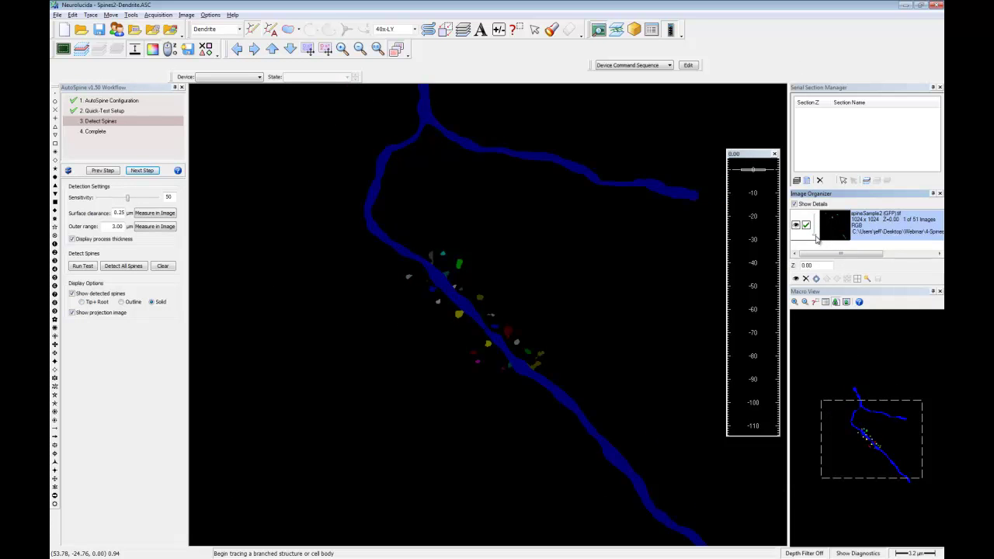
click(815, 232)
click(814, 233)
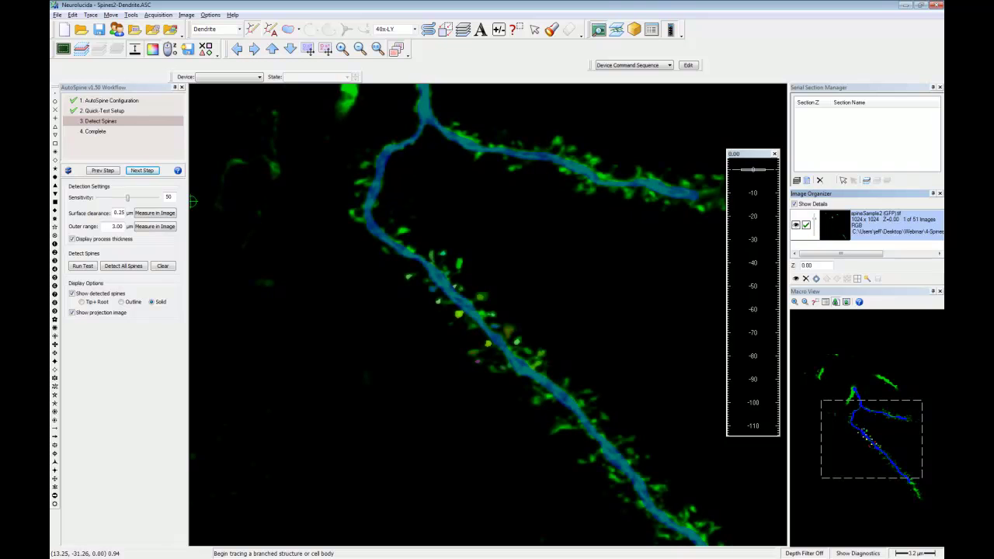
click(124, 266)
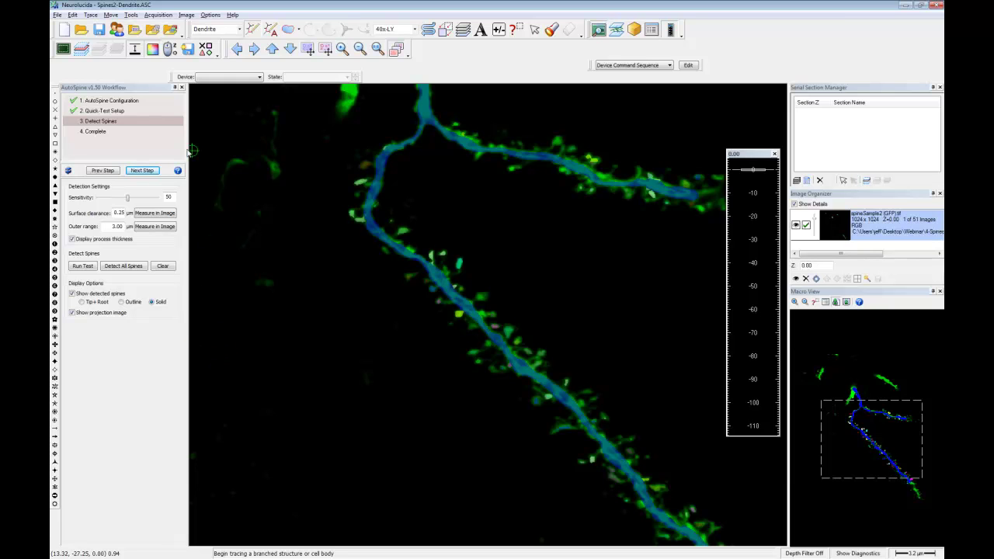
Step: After all branches are processed, advance AutoSpine to its final workflow step
click(145, 170)
Step: Finish the AutoSpine workflow and view the detected spines in a tilted 3D view
click(118, 217)
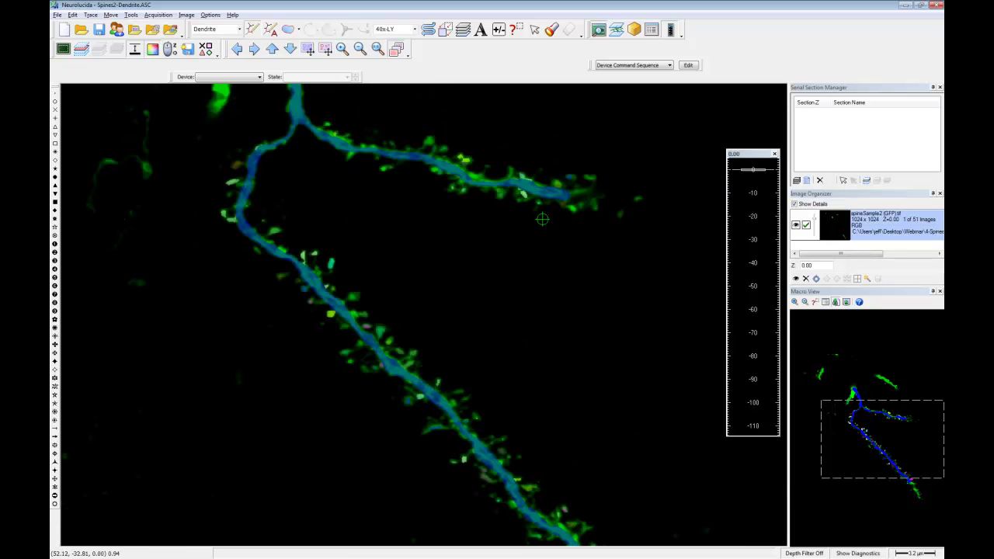
click(634, 29)
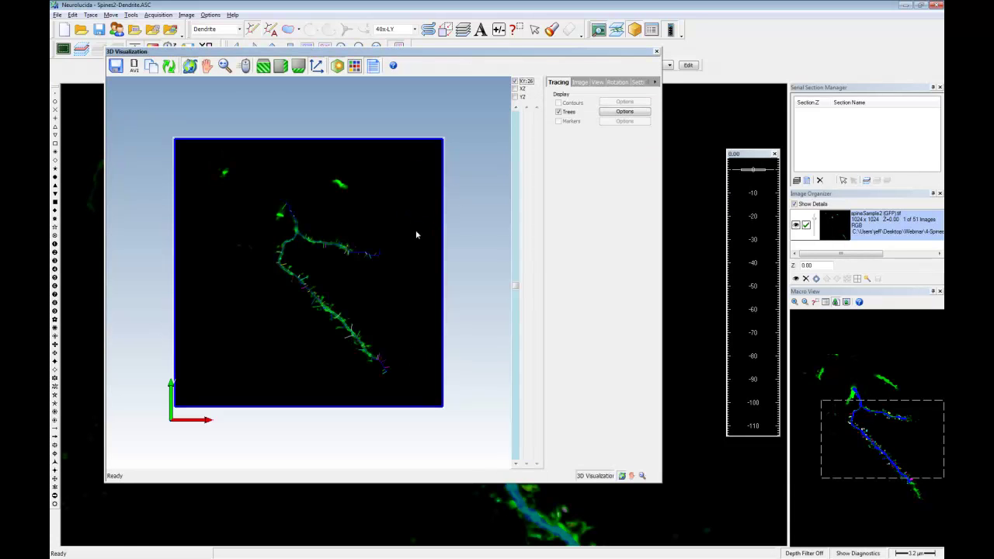
drag(328, 312, 332, 272)
scroll(333, 261, up, 3)
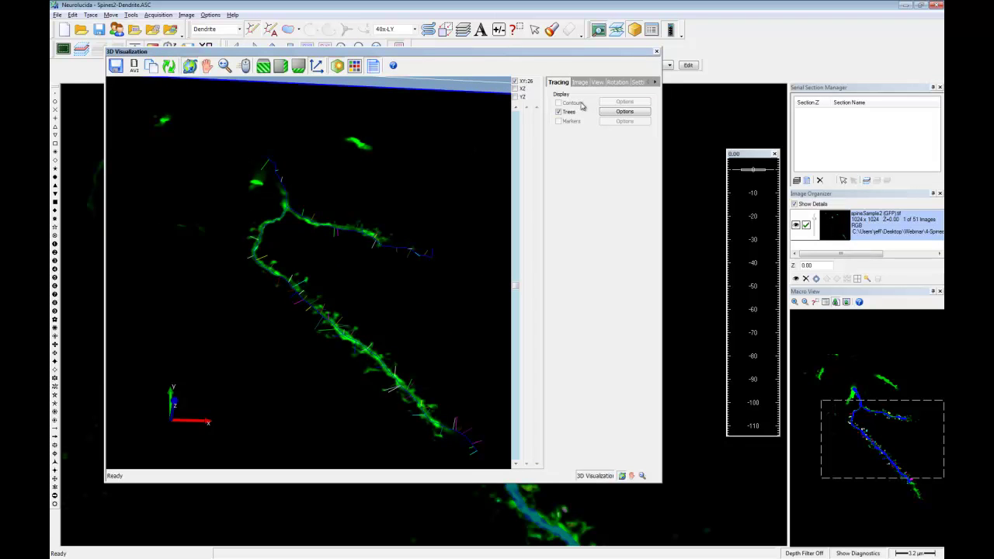
Step: Render dendrites as reconstructed surfaces with centrelines hidden, viewed obliquely
click(613, 115)
click(559, 156)
click(558, 146)
scroll(374, 306, up, 5)
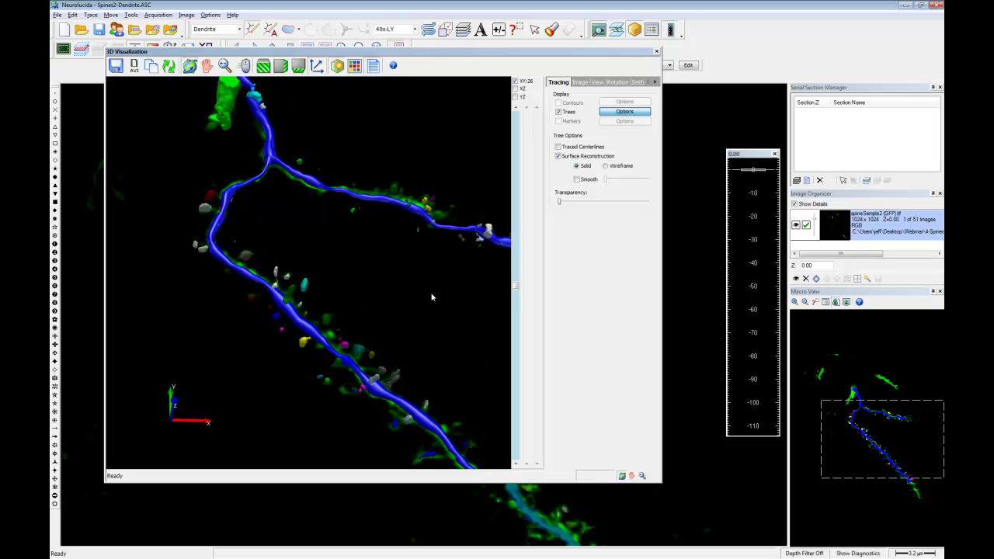
drag(315, 278, 498, 200)
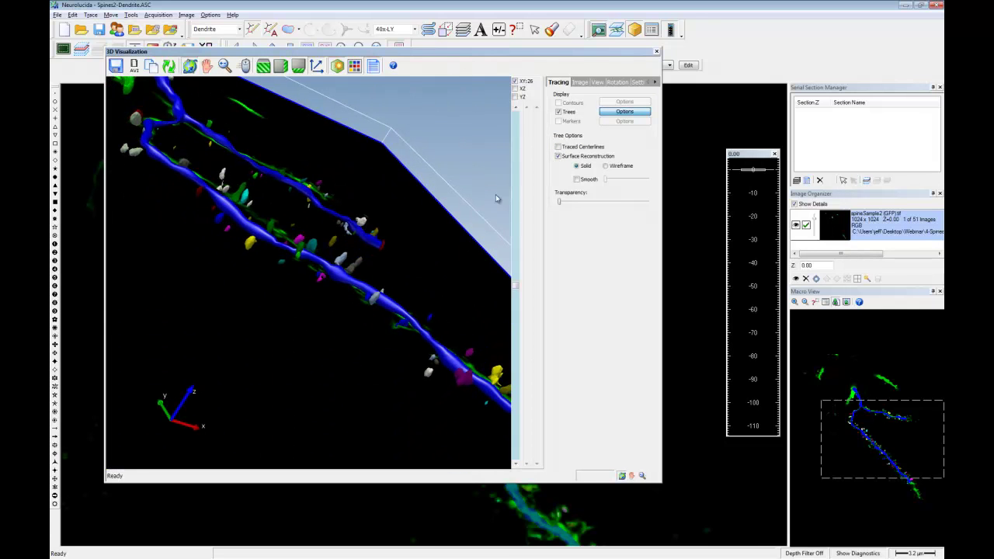
Step: Show the image stack in 3D, rotate near top-down, then close the view and request a new file
click(581, 83)
click(564, 107)
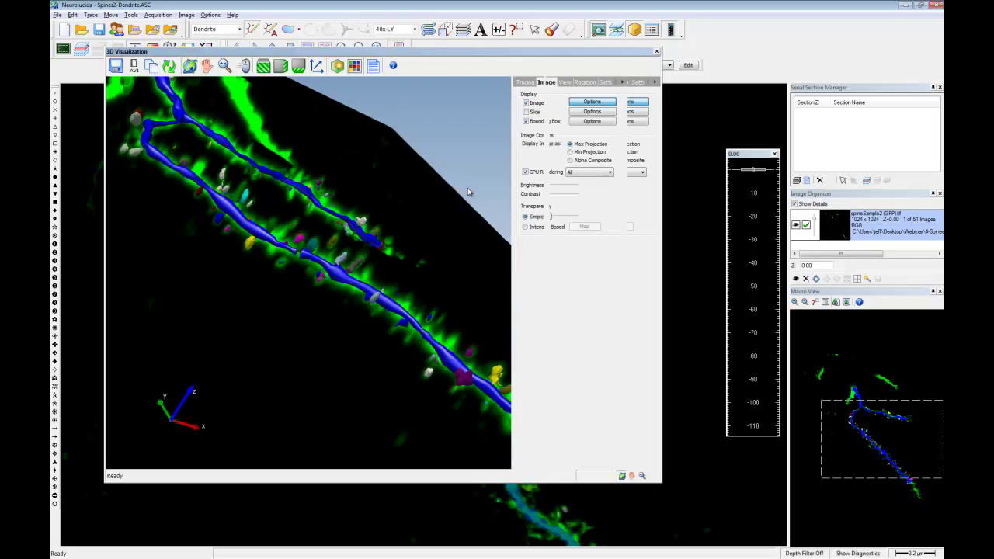
drag(409, 240, 380, 344)
drag(300, 222, 405, 266)
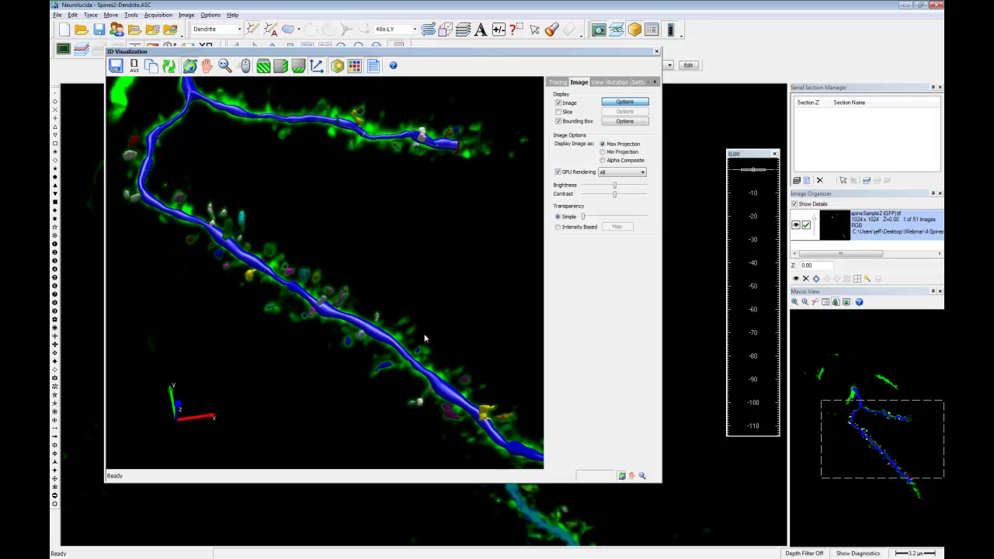
drag(460, 396, 328, 242)
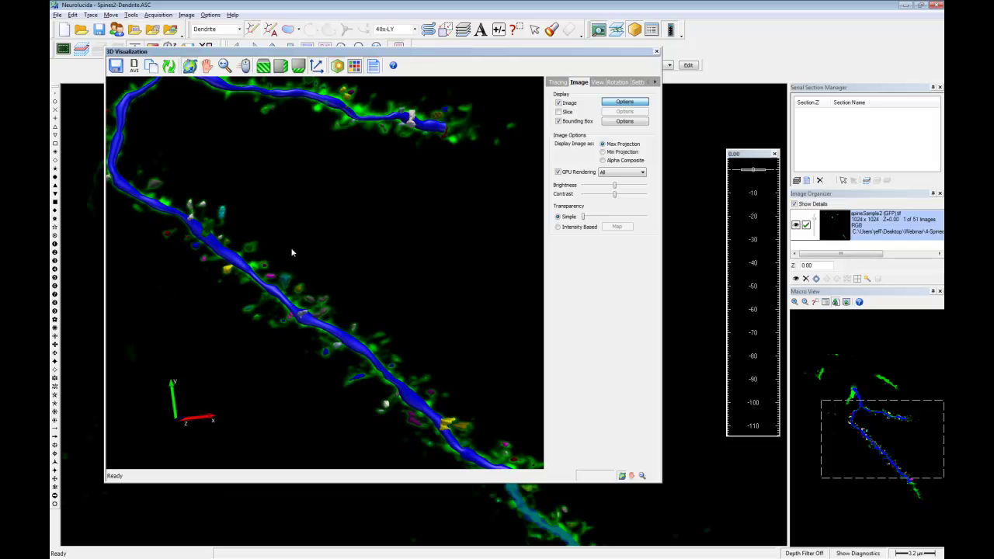
click(656, 52)
click(64, 29)
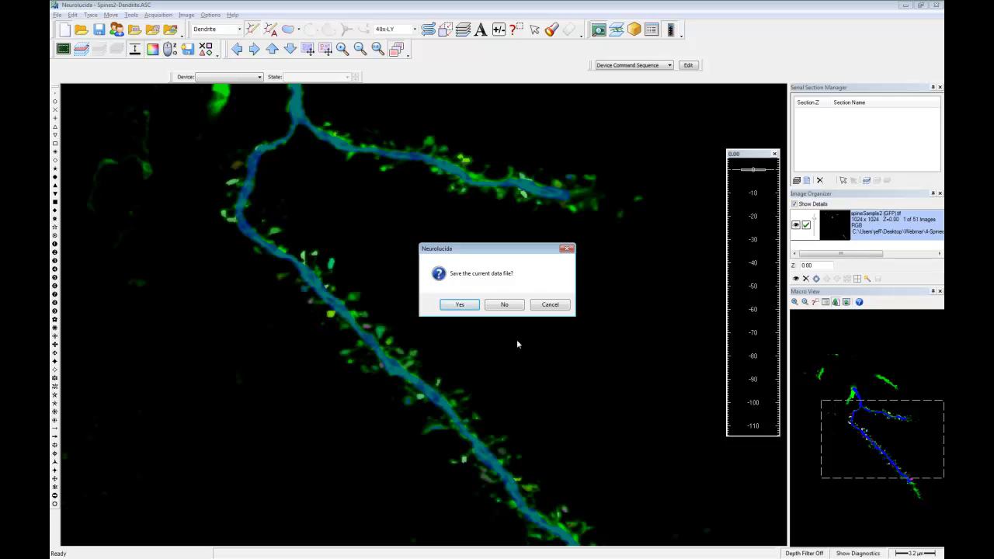
Step: Discard the tracing without saving, accept the empty new data file, and minimize Neurolucida
click(504, 304)
click(502, 299)
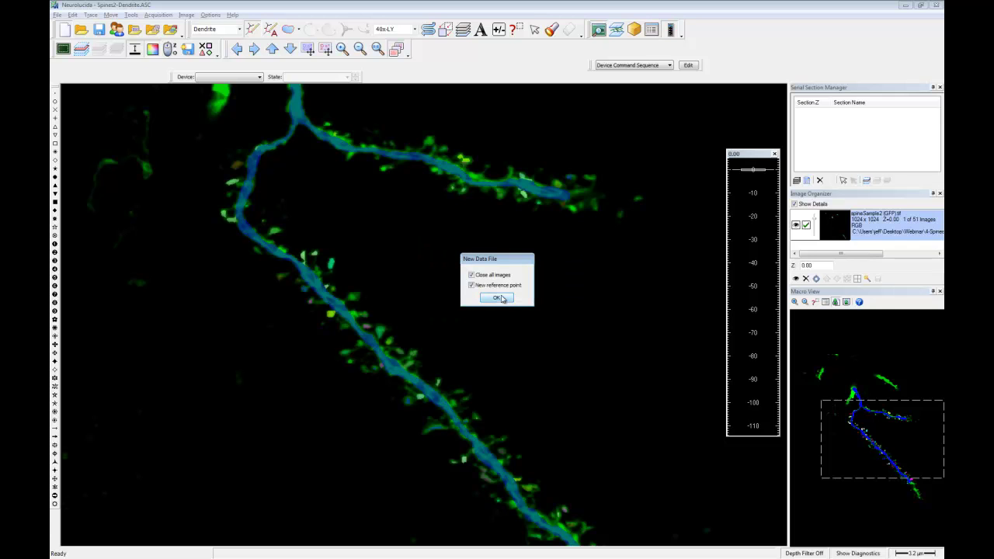
click(904, 6)
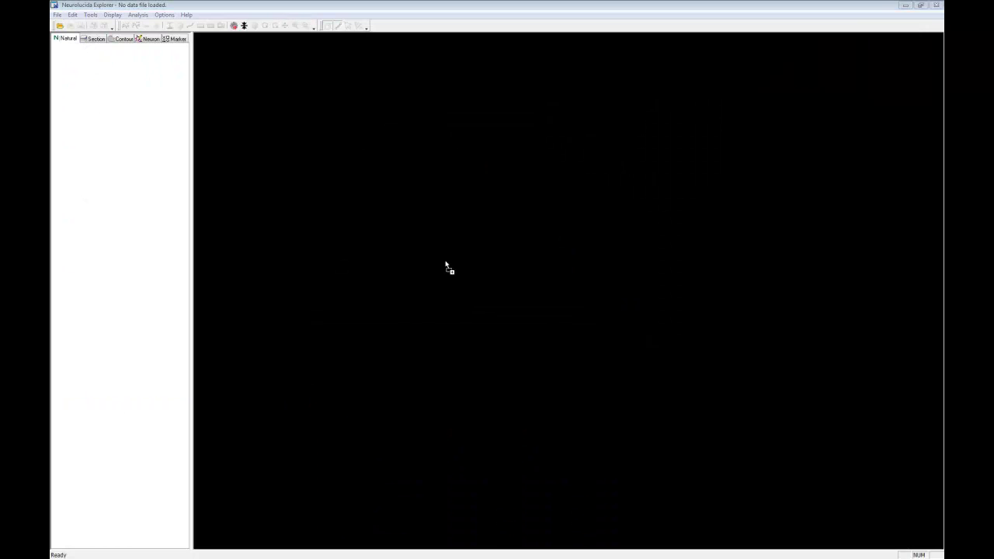
Step: Load Spines2-Complete.ASC and run Branched Structure Analysis with Dendrite Spines and Spine Details
drag(448, 267, 449, 267)
click(472, 296)
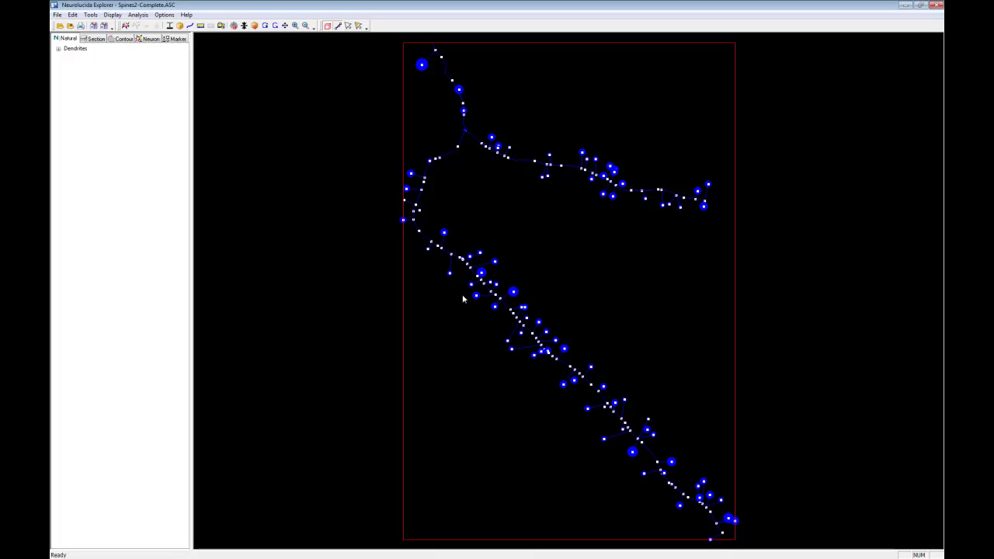
click(139, 16)
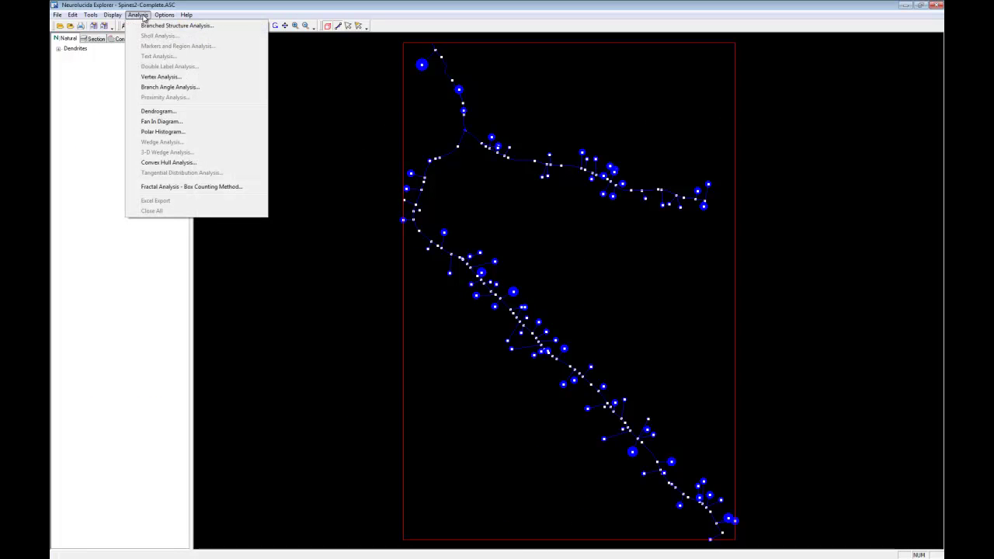
click(160, 26)
click(523, 198)
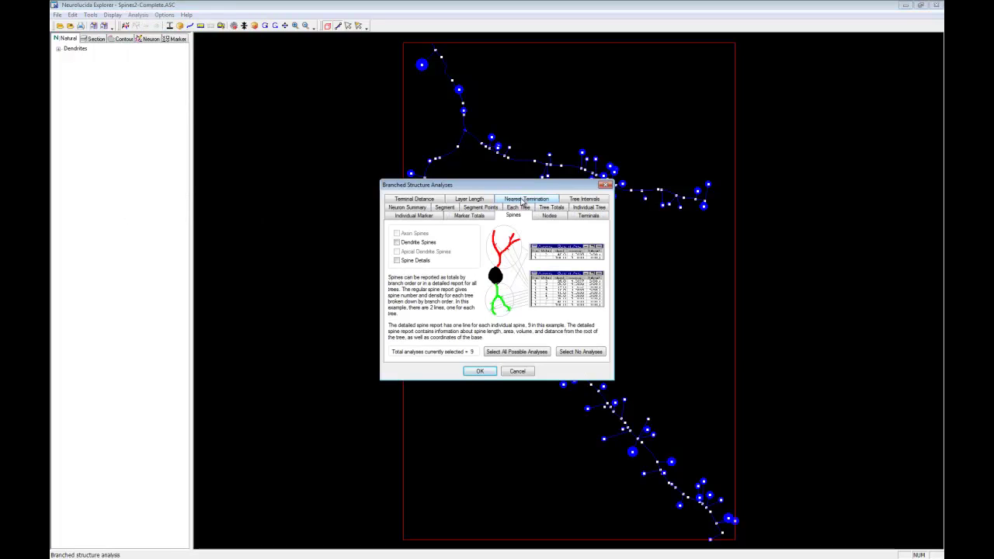
click(418, 244)
click(418, 261)
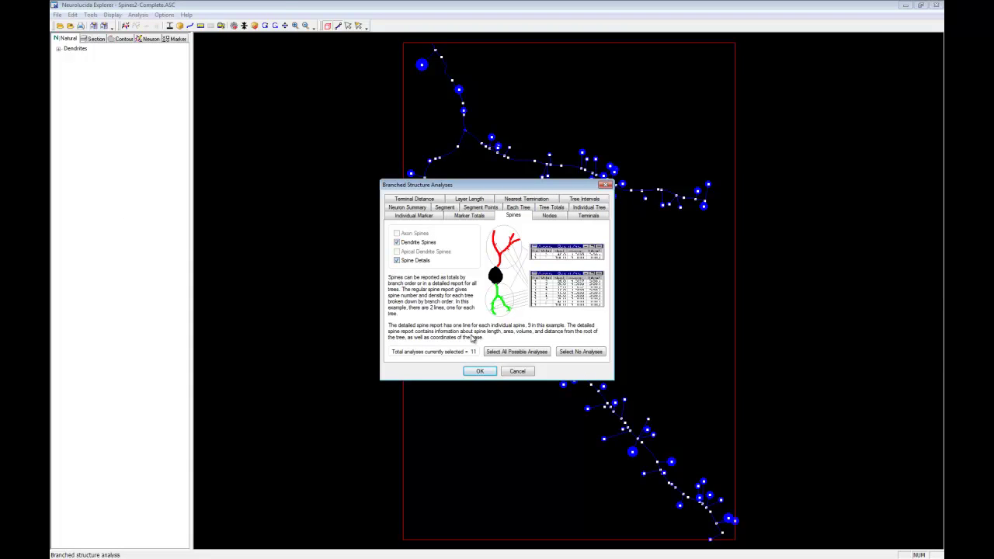
click(481, 371)
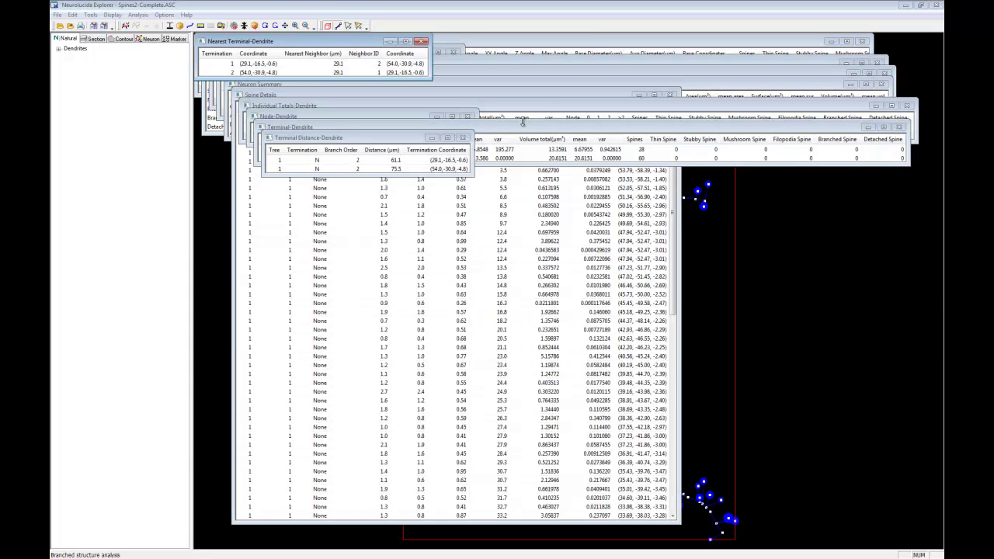
Step: Close all results and rerun the analysis with only Dendrite Spines and Spine Details selected
right_click(525, 126)
click(552, 193)
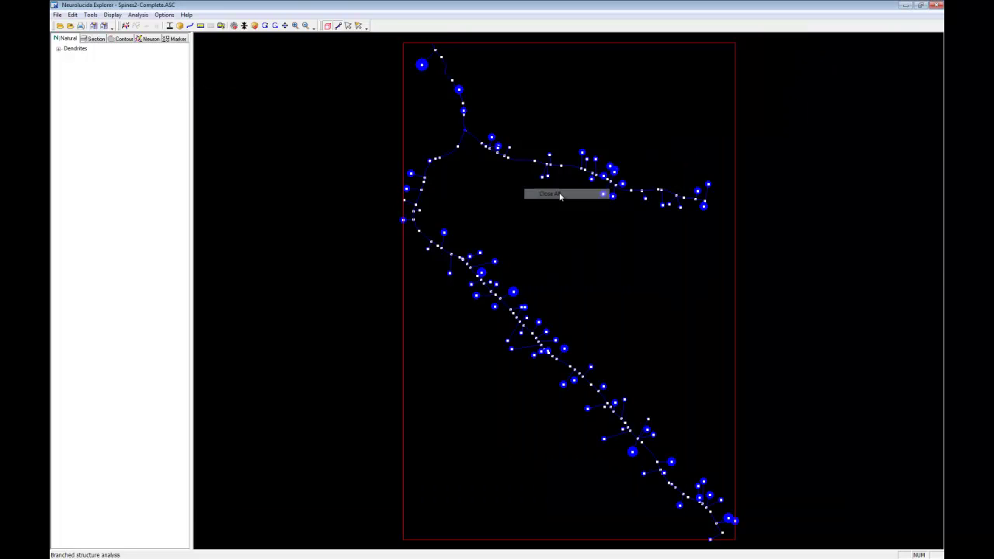
click(140, 16)
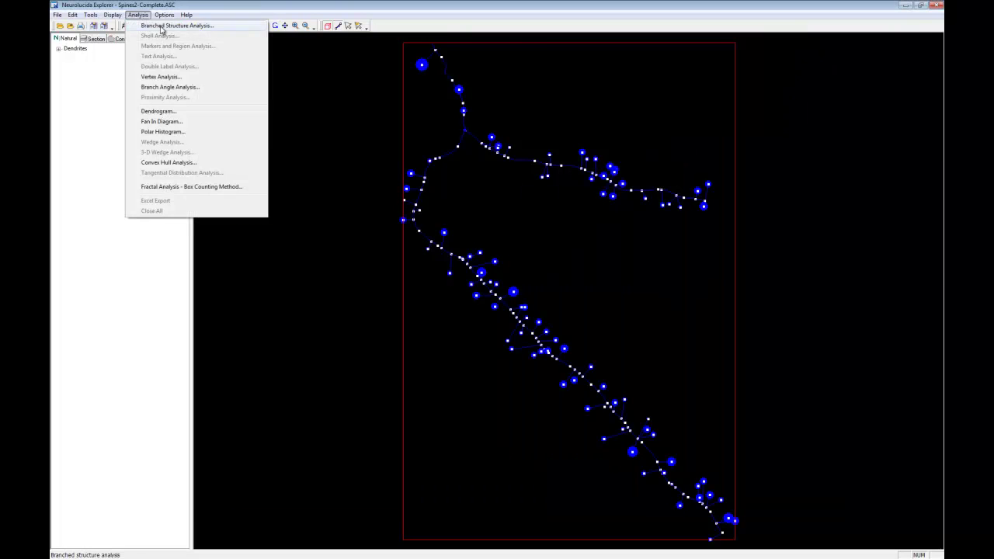
click(163, 30)
click(594, 352)
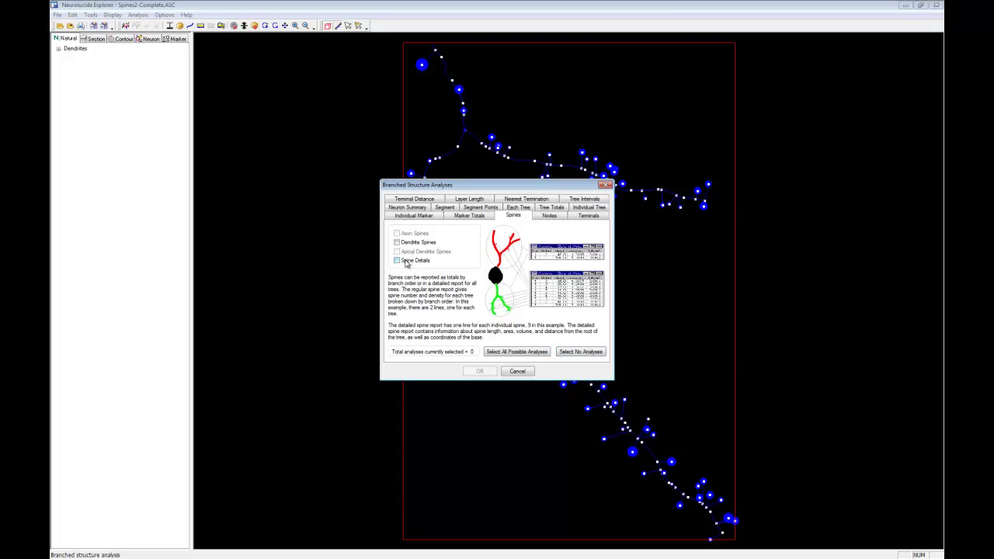
click(397, 242)
click(397, 261)
click(480, 371)
Step: Review the Spine Details table and spine summary, close both, and quit Explorer
drag(347, 62, 406, 74)
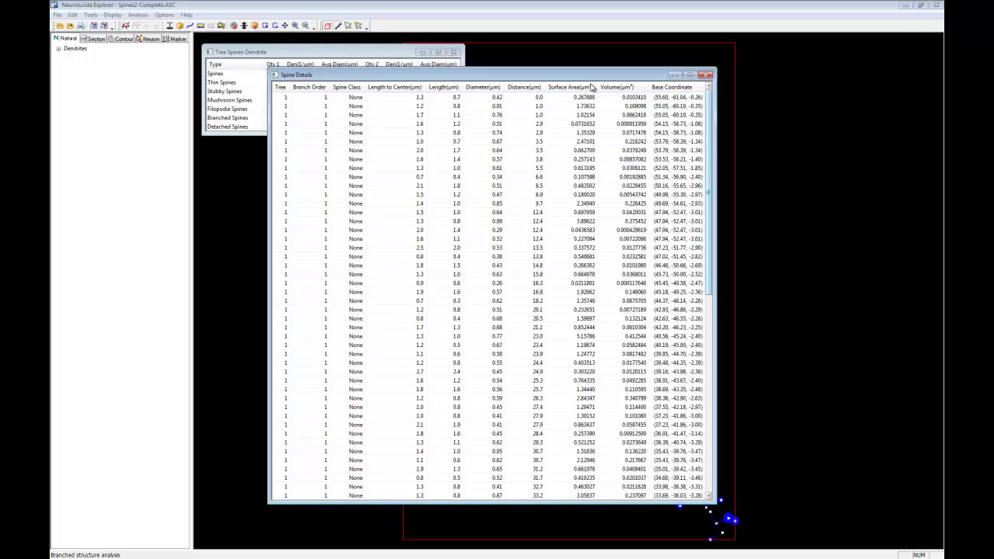
click(397, 55)
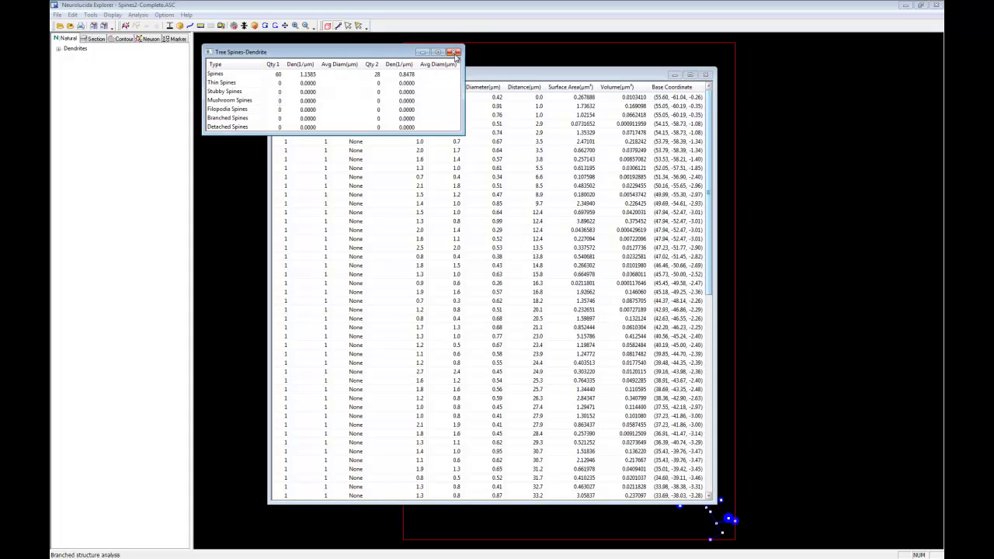
click(456, 53)
click(704, 75)
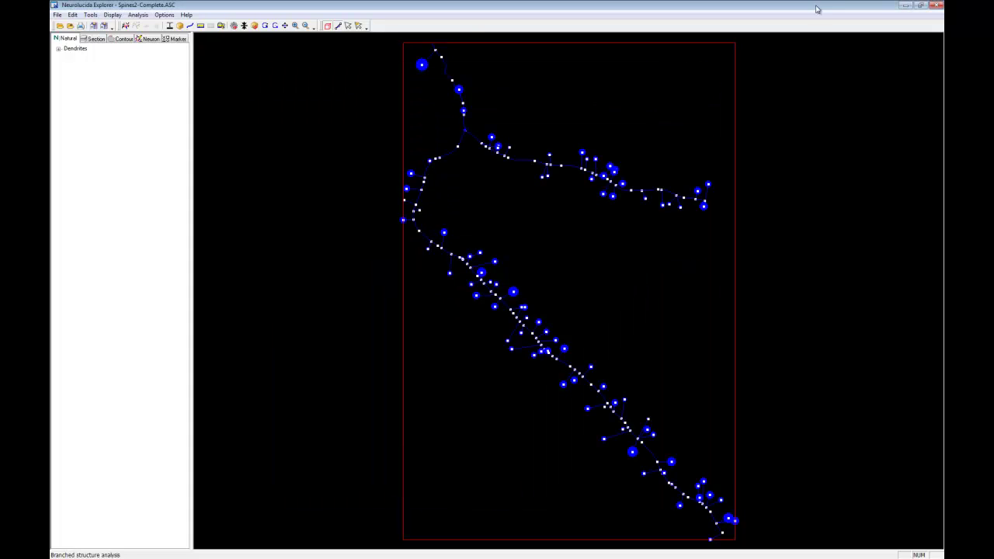
click(938, 7)
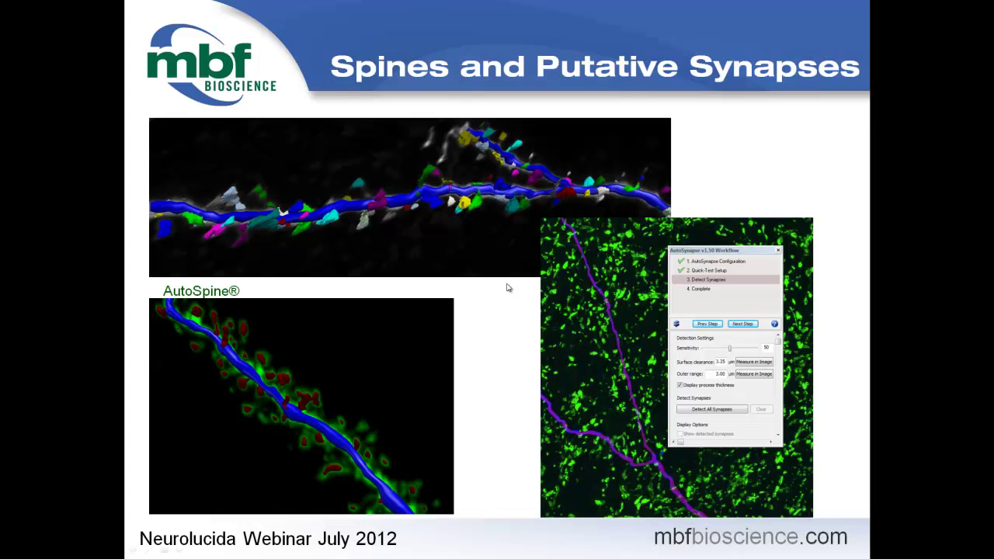
Step: Launch Neurolucida, check the Trace menu, quit, and restart it with the user profile
click(534, 258)
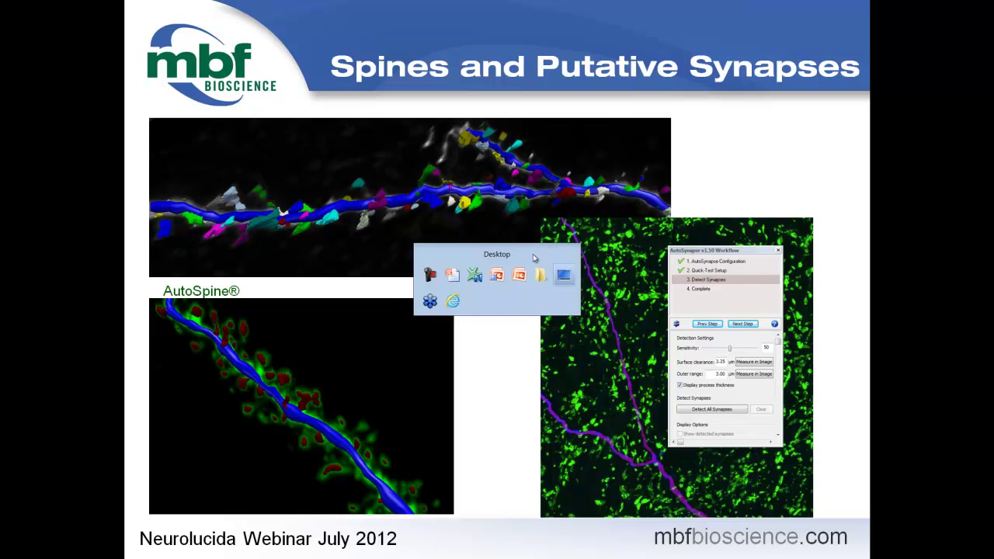
click(430, 274)
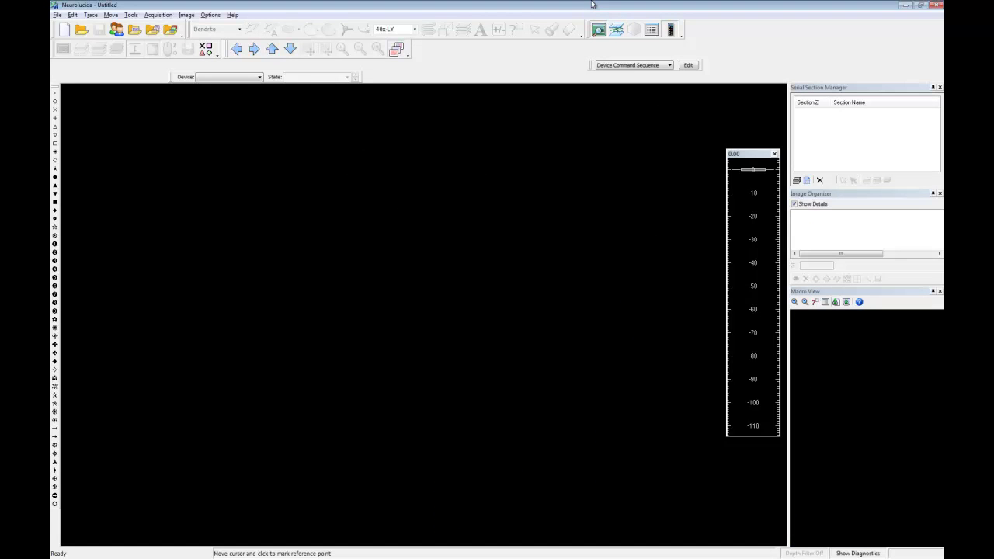
click(89, 15)
click(200, 6)
click(938, 5)
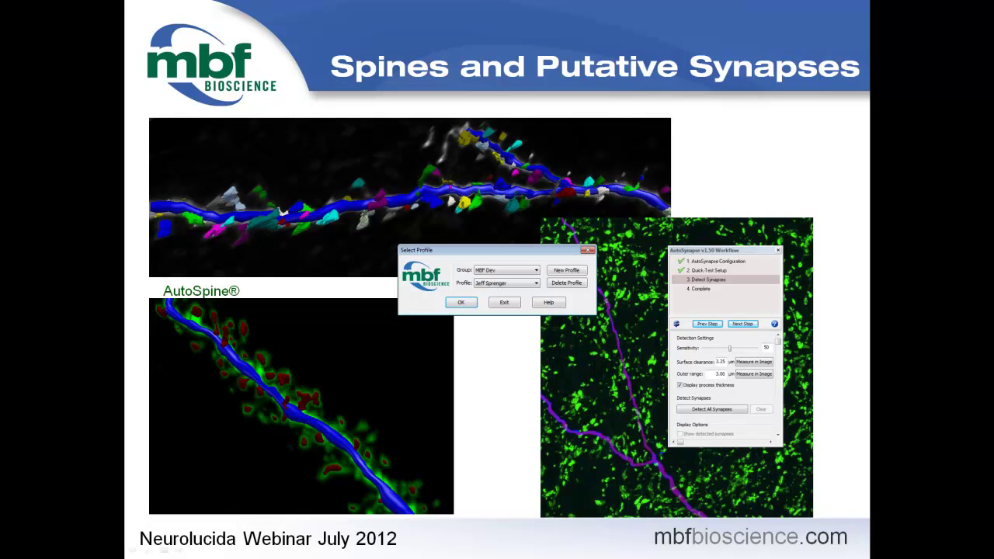
click(459, 302)
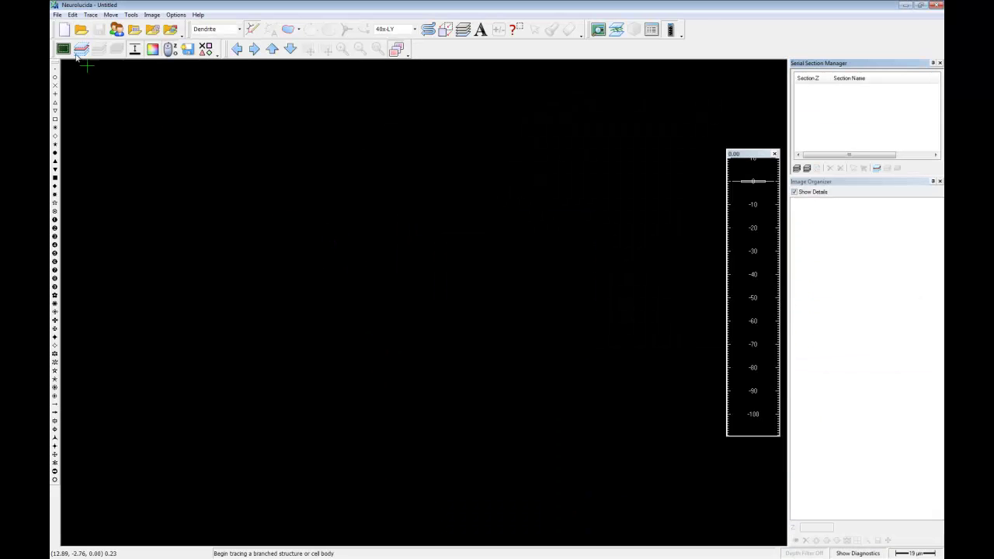
Step: Open autoSynapse.asc with its image stack loaded and hide the dendrite tracing
click(90, 15)
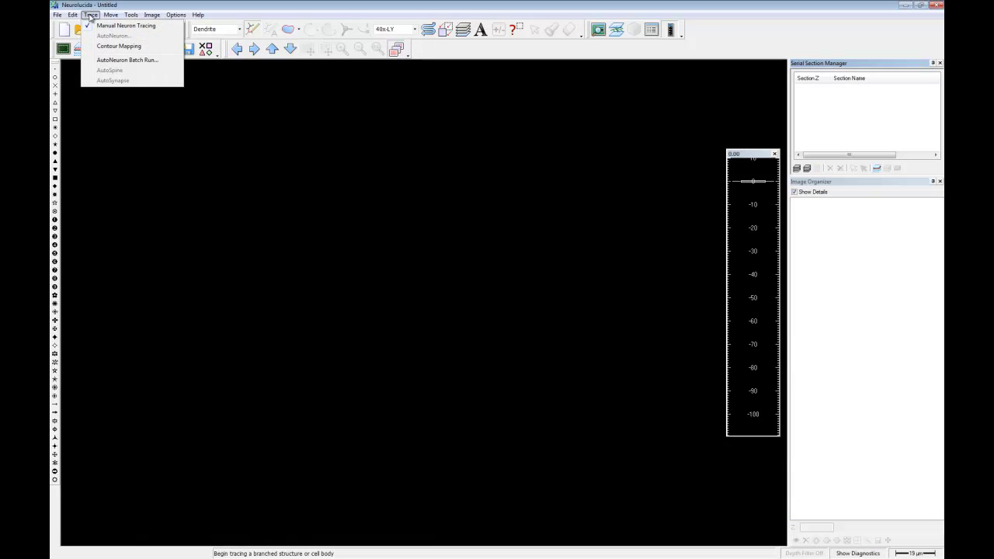
click(140, 6)
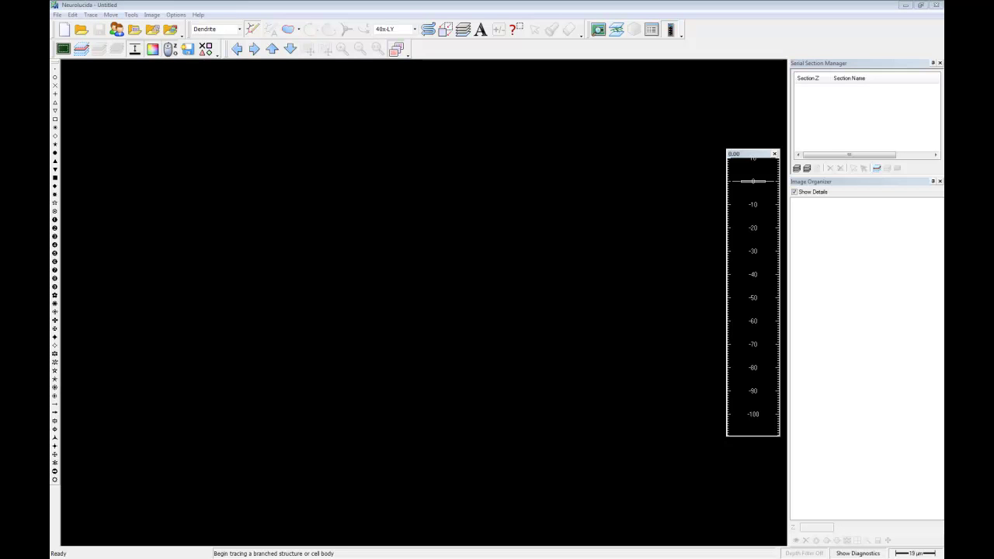
drag(360, 246, 370, 231)
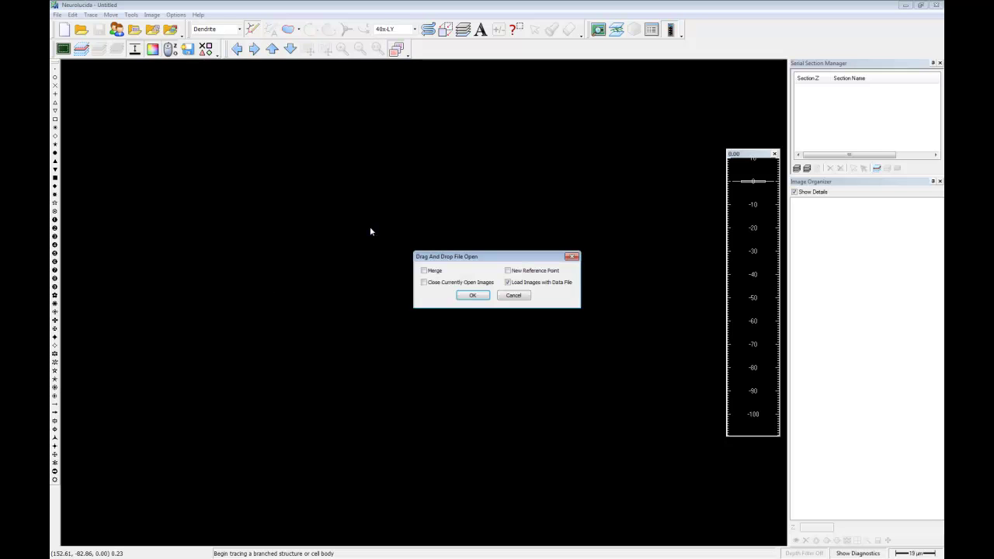
click(476, 297)
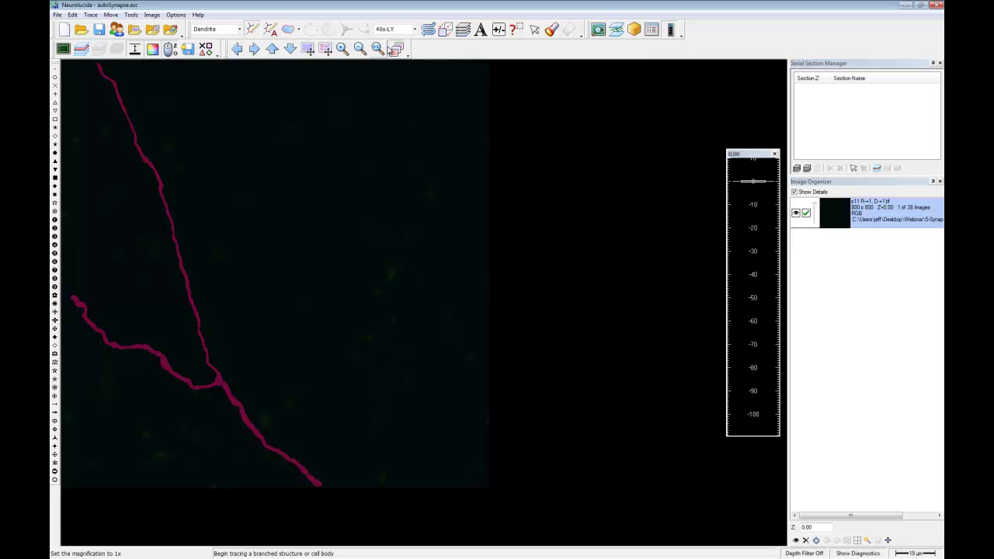
click(498, 31)
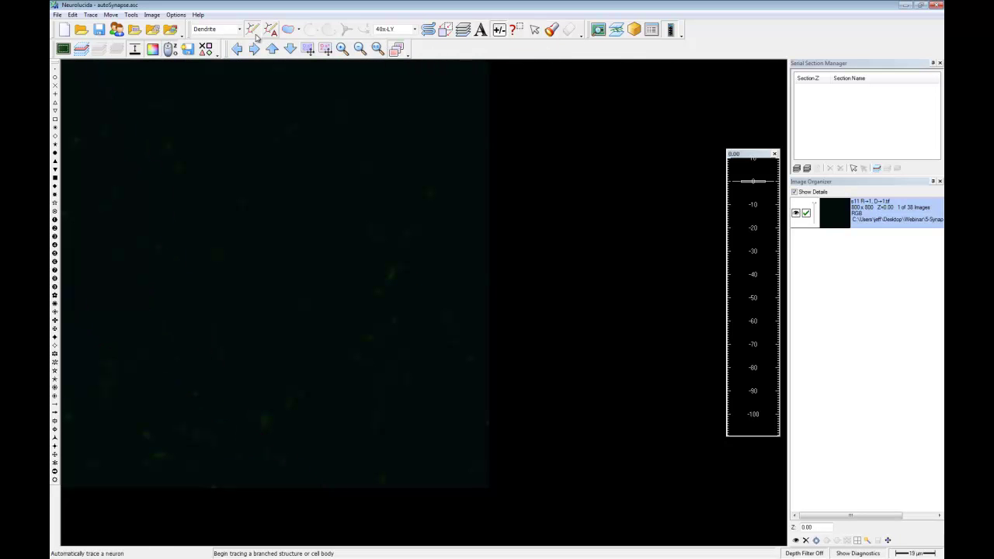
Step: Show a maximum intensity projection of the stack and open it in a tilted 3D view
click(152, 15)
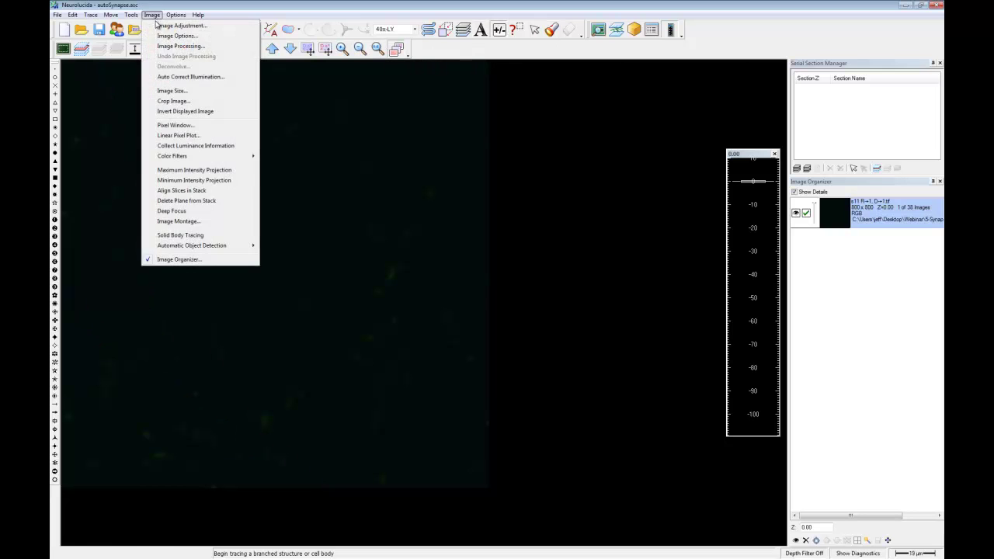
click(206, 169)
click(634, 29)
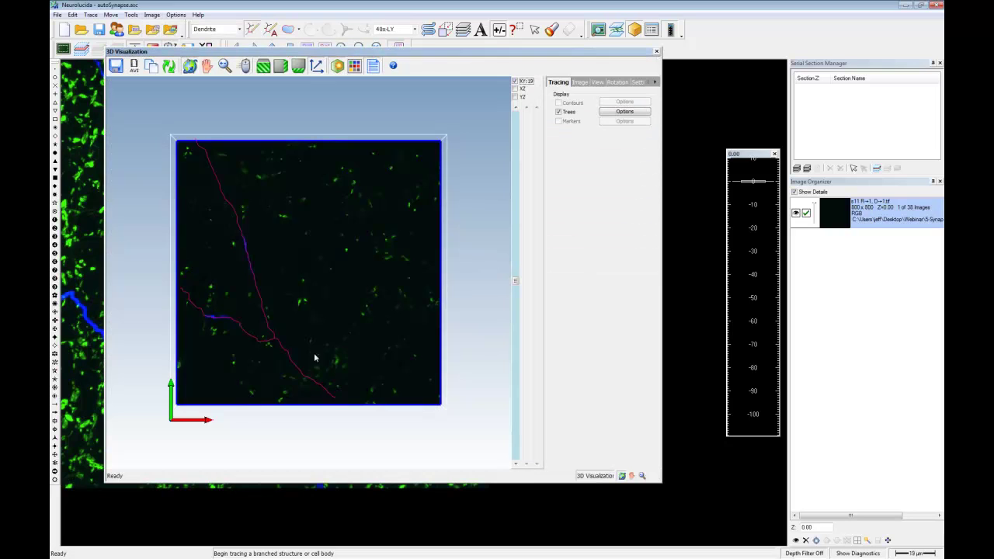
drag(316, 358, 329, 285)
Step: Hide the tracing, display the stack as a 3D volume, orbit it, then close the view
click(559, 113)
click(580, 82)
click(559, 104)
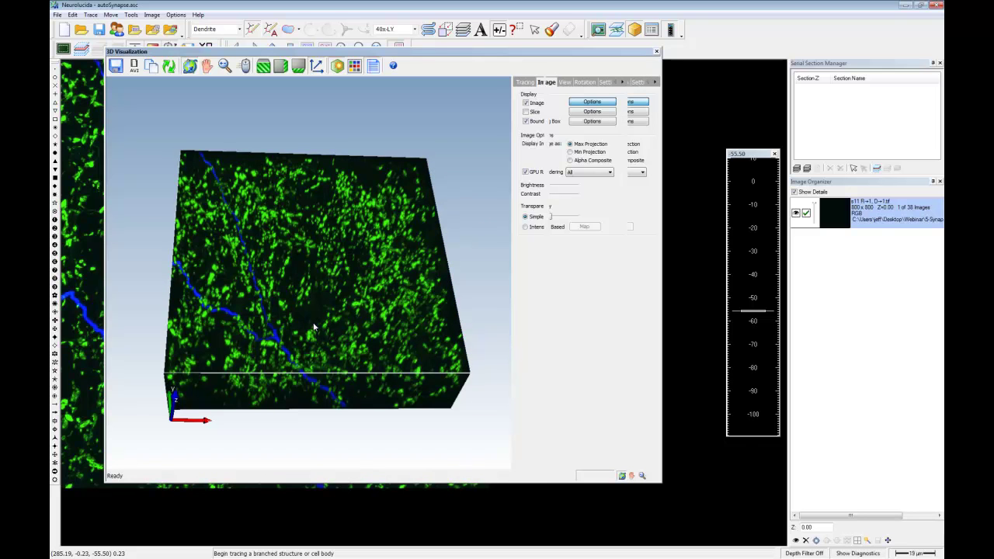
drag(316, 309, 317, 351)
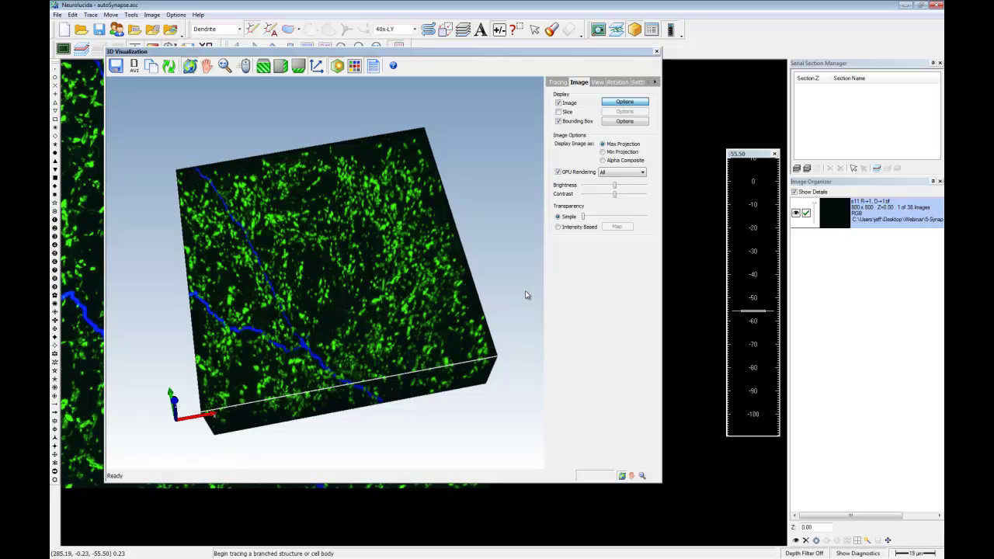
click(657, 52)
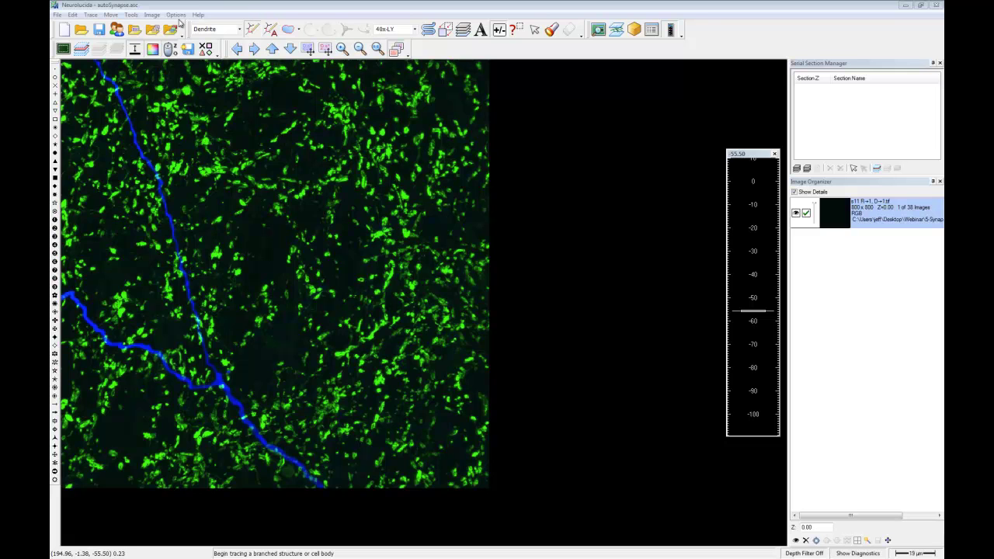
Step: Start a new AutoSynapse configuration with a green synapse channel and a blue neuron channel
click(92, 15)
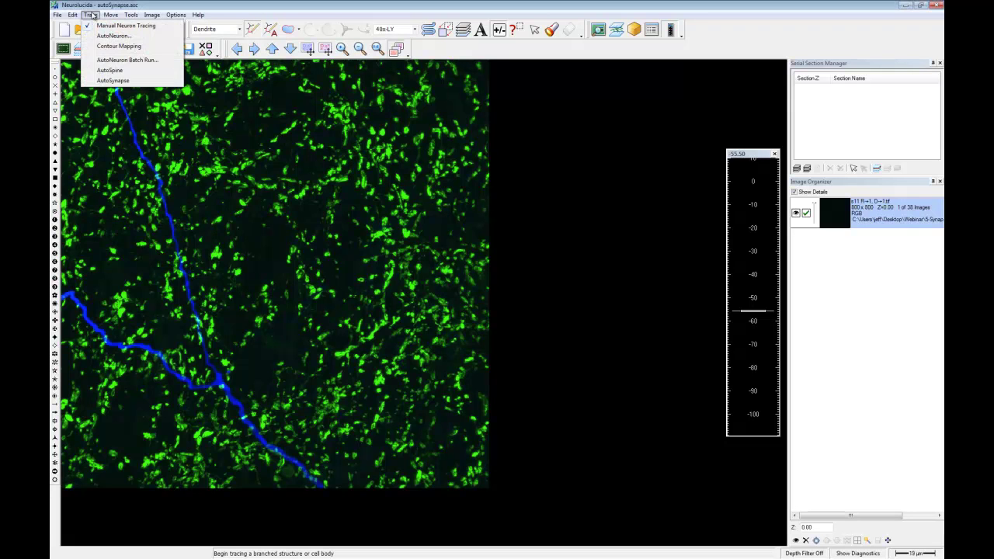
click(113, 81)
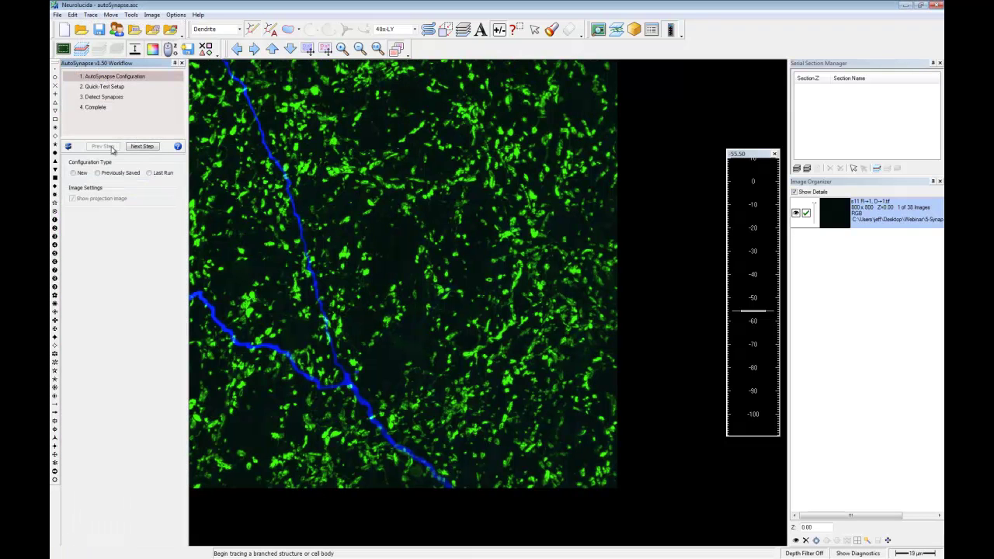
click(77, 173)
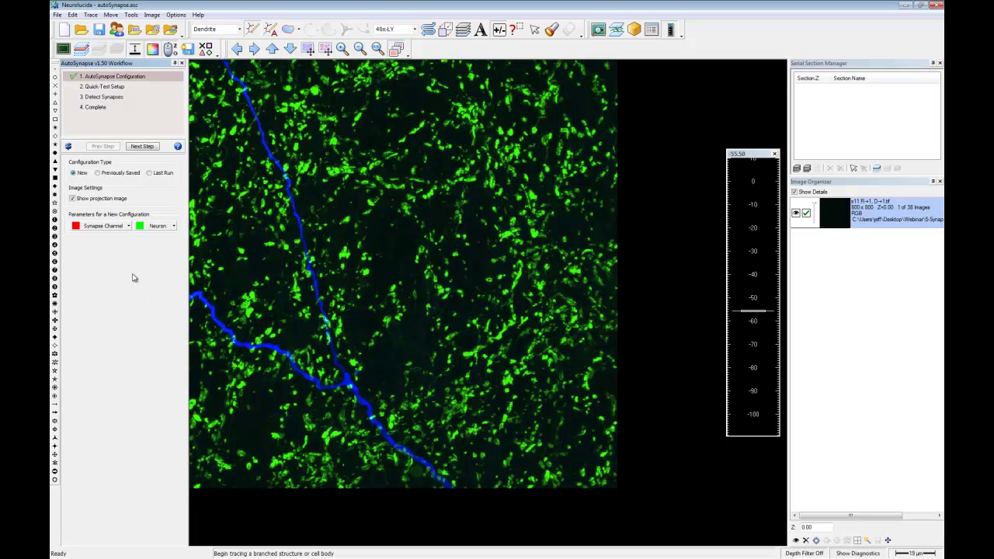
click(129, 226)
click(87, 237)
click(174, 226)
click(158, 237)
Step: Test on one whole branch, the lower-left dendrite, then advance to synapse detection
click(151, 147)
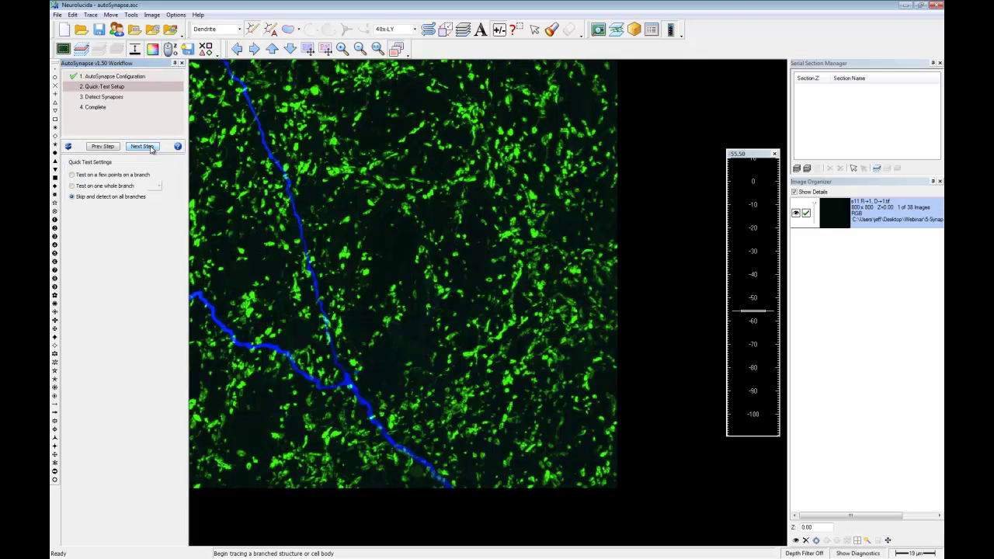
click(71, 187)
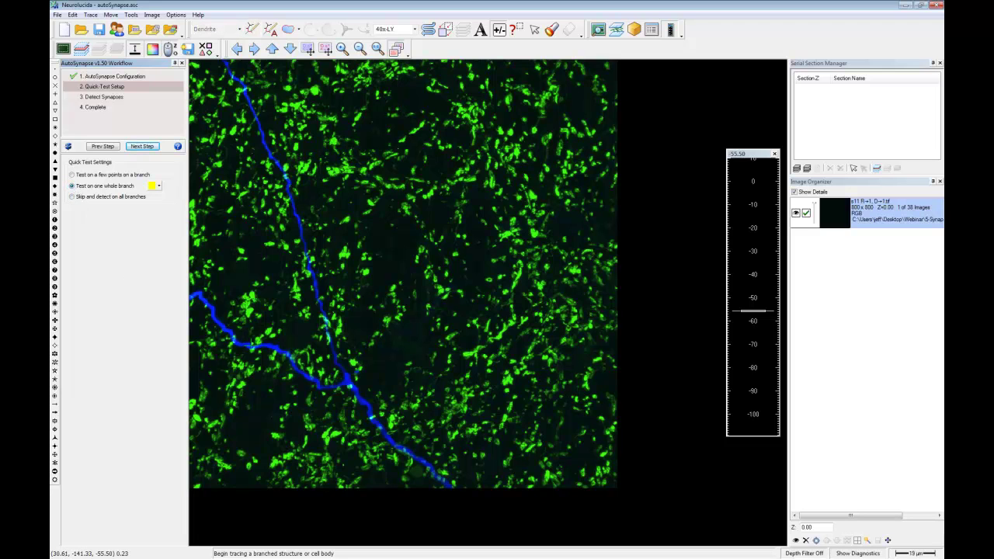
click(287, 354)
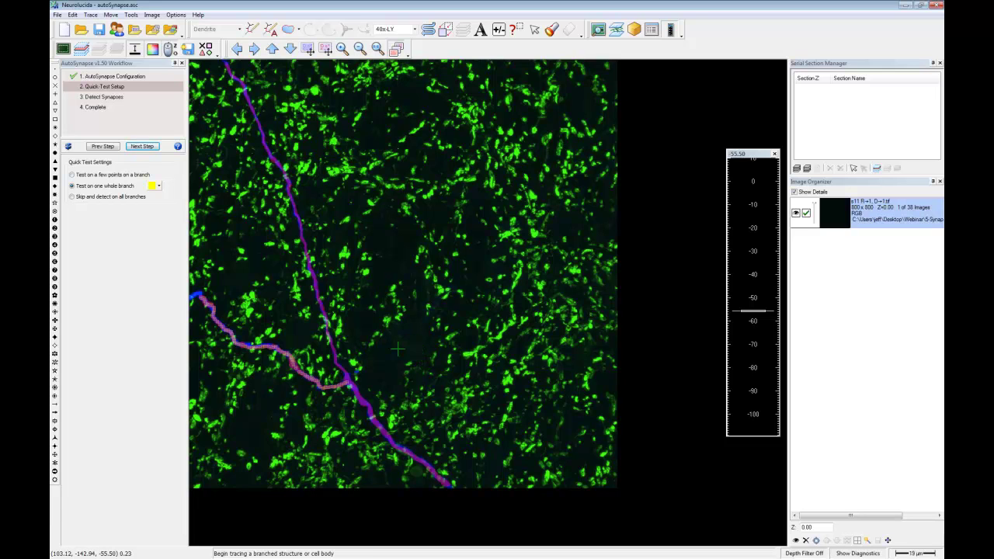
click(143, 148)
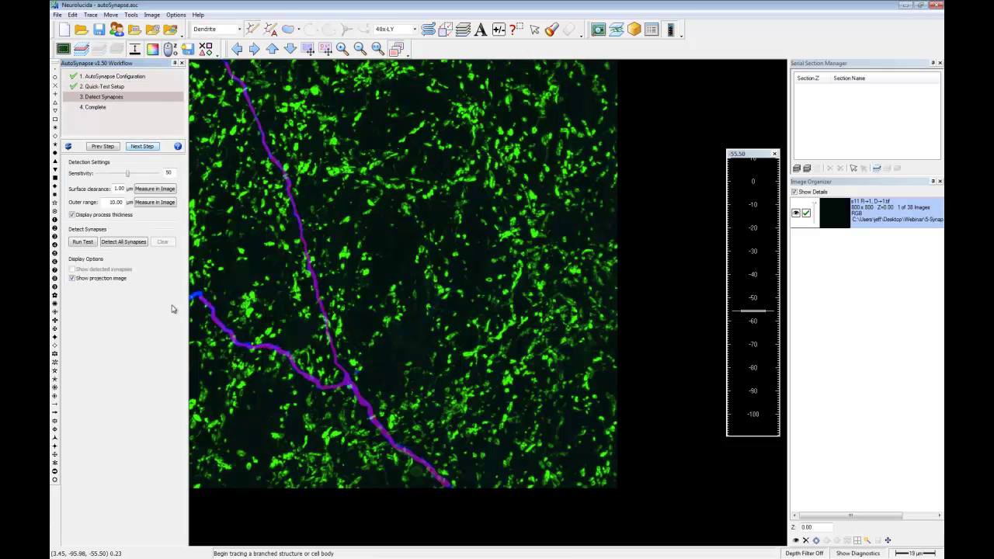
Step: Set surface clearance to 3.25 µm and outer range to 5 µm, then run a test detection
double_click(117, 189)
double_click(113, 202)
text(5)
click(83, 242)
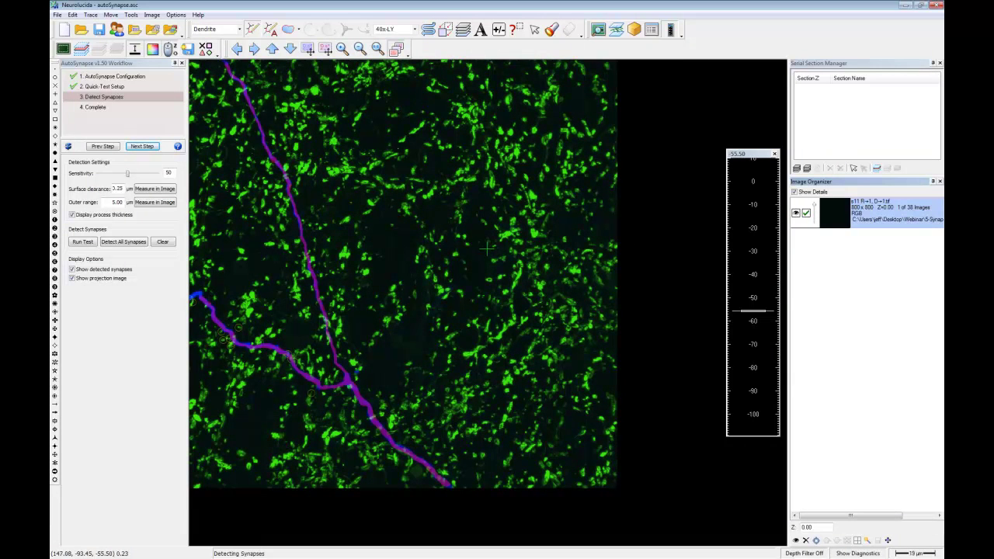
Step: Detect synapses along all traced dendrites and view the red markers in a tilted 3D view
click(132, 243)
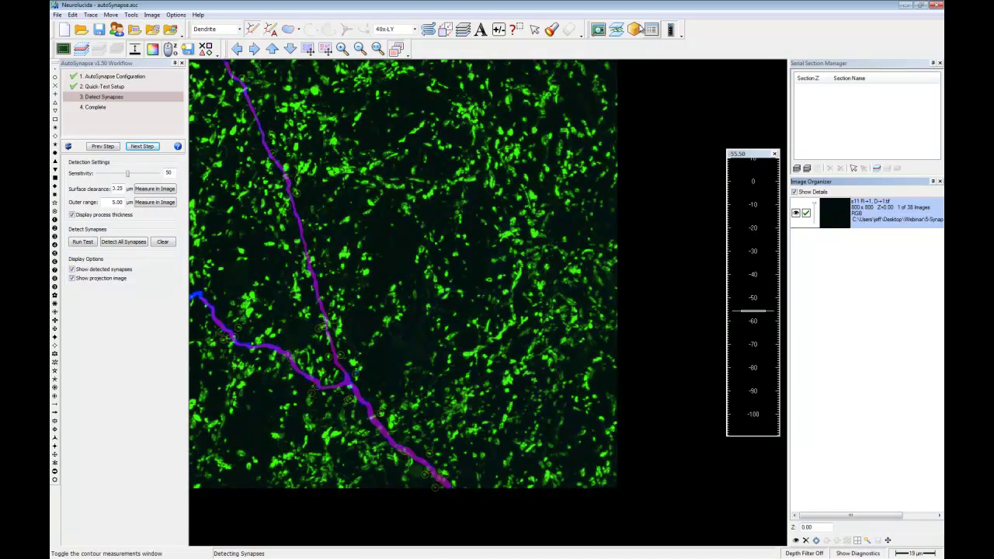
click(636, 28)
drag(277, 366, 316, 282)
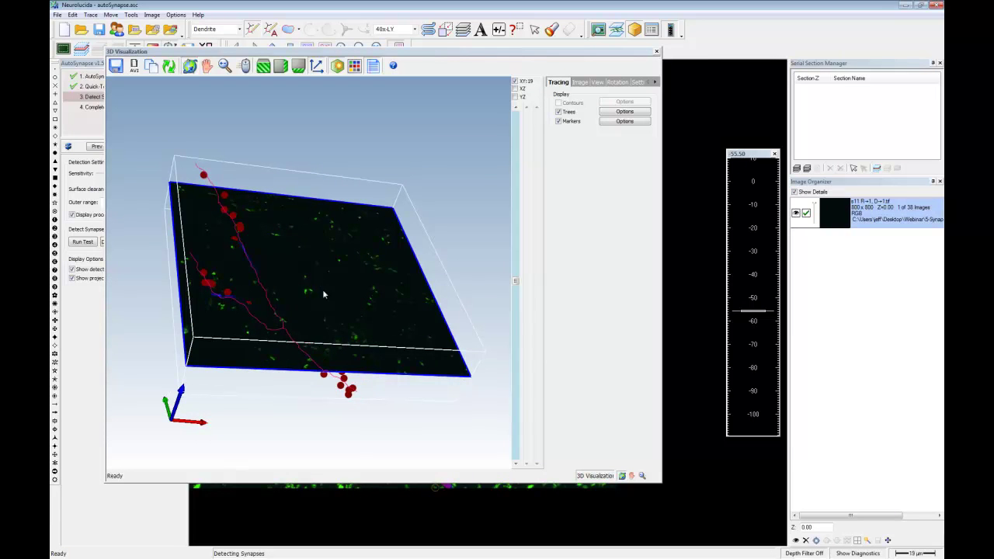
Step: Show the 3D rendering settings, then rotate and zoom in on the detected synapse markers
click(639, 82)
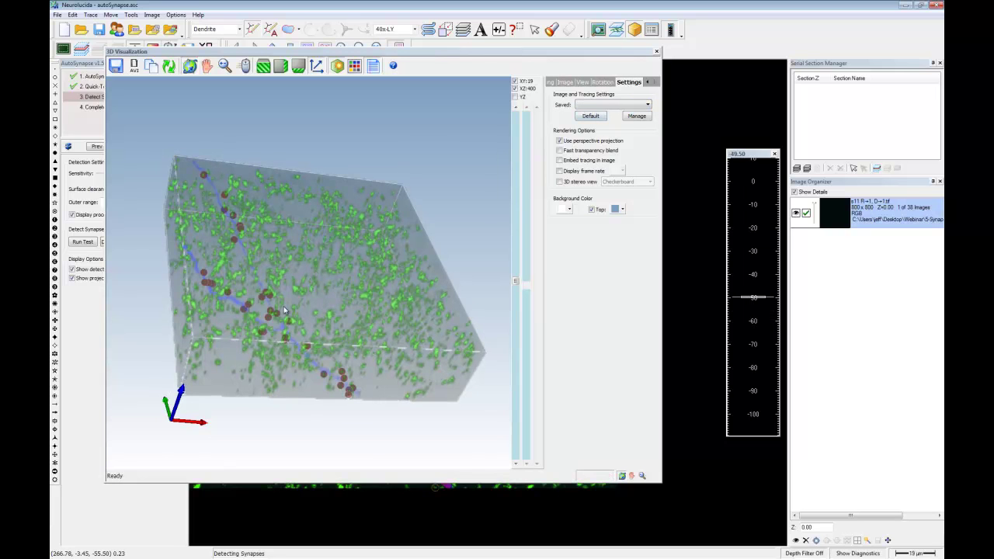
drag(276, 320, 365, 243)
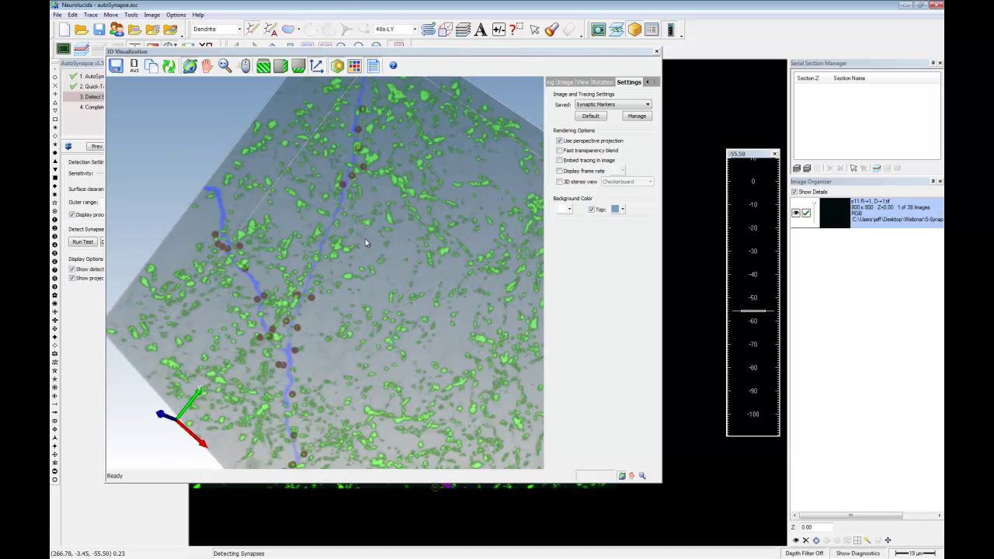
scroll(412, 174, up, 5)
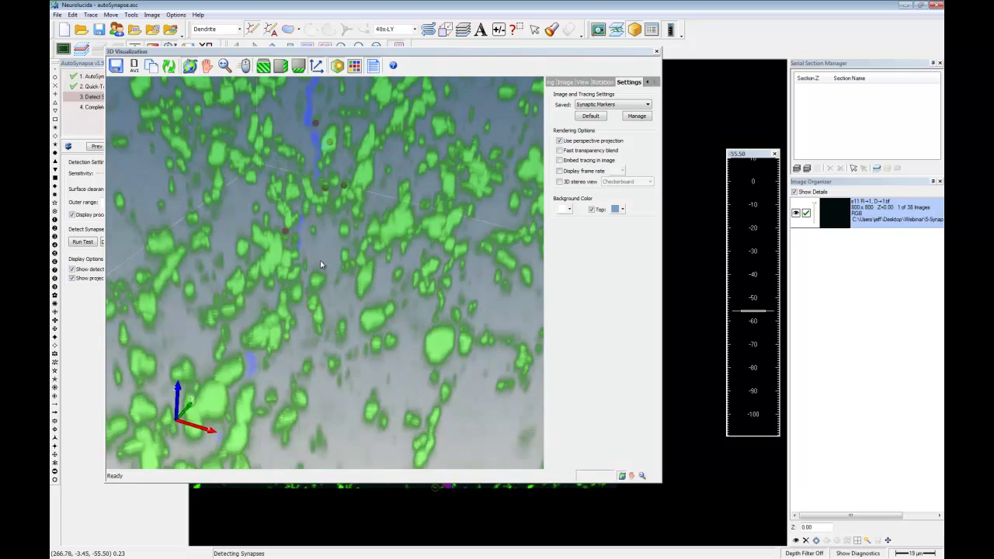
Step: Hide the full image volume in 3D and display a single image slice instead
click(567, 82)
click(559, 103)
click(559, 112)
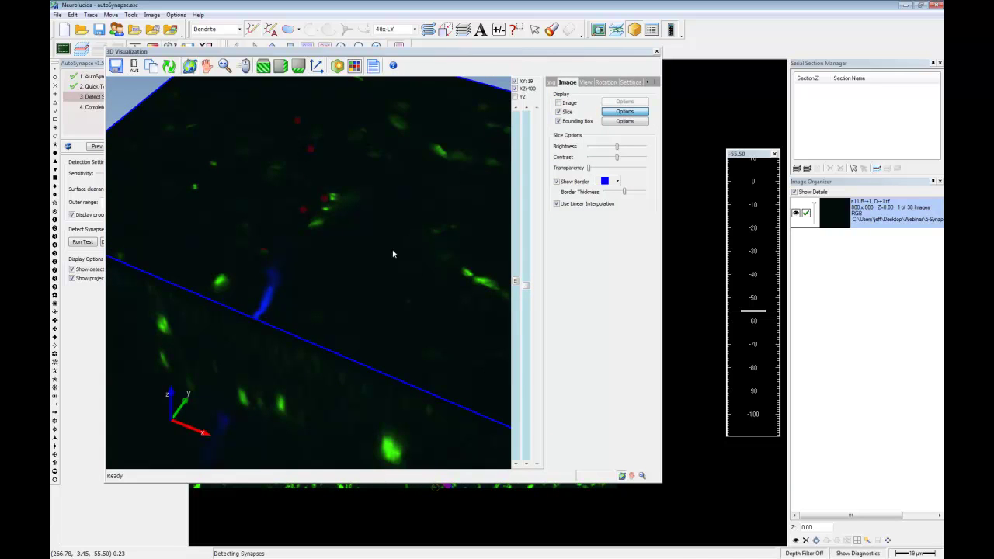
Step: Tilt to look down on the slice, step from XY 19 through 13 and 10 to 11, then close the 3D view
drag(331, 269, 368, 341)
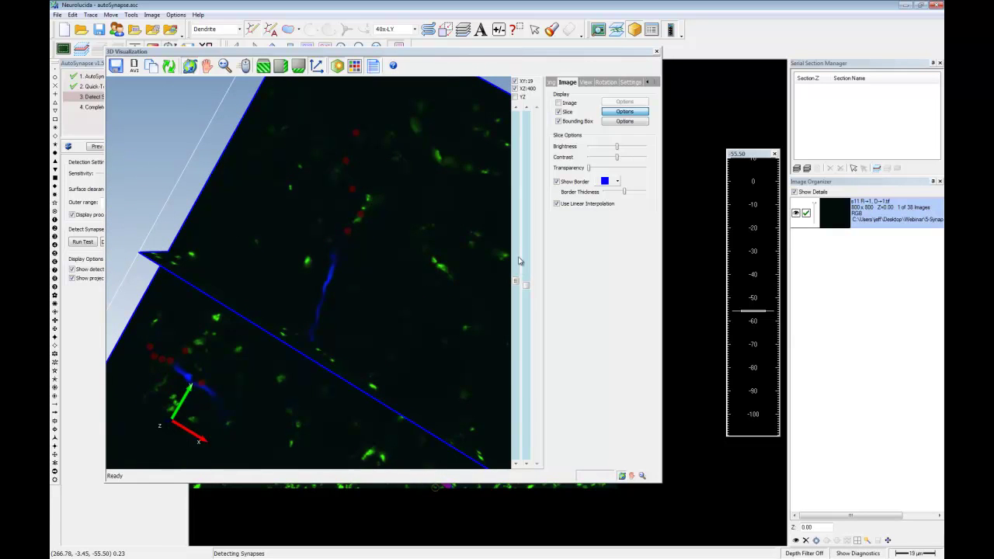
drag(516, 280, 517, 217)
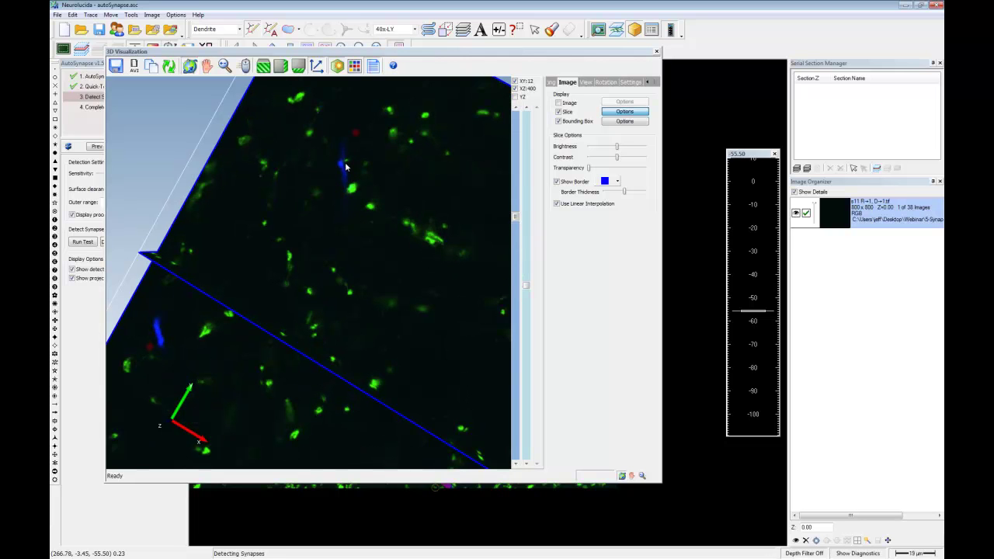
mouse_move(513, 221)
mouse_down()
mouse_move(515, 174)
mouse_move(525, 208)
mouse_up()
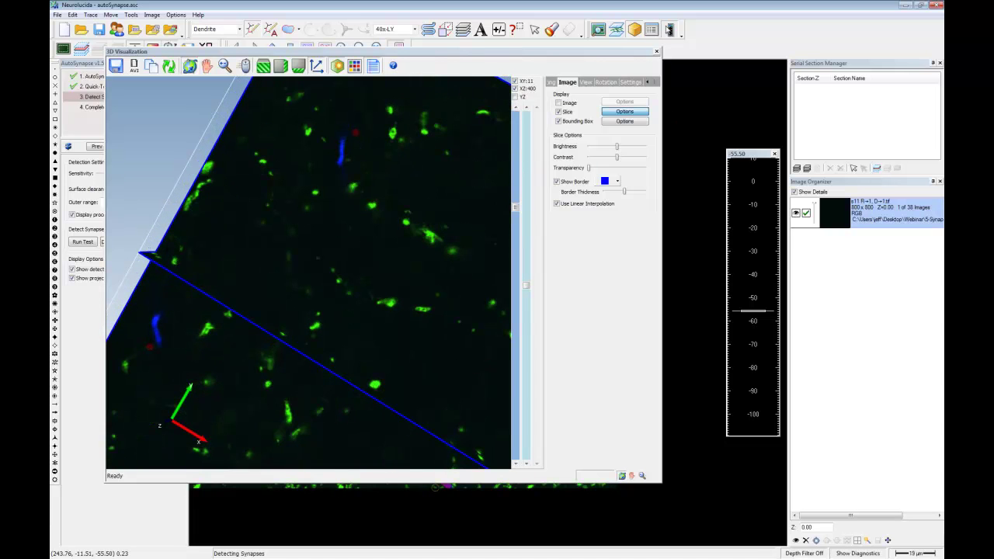
drag(626, 52, 638, 69)
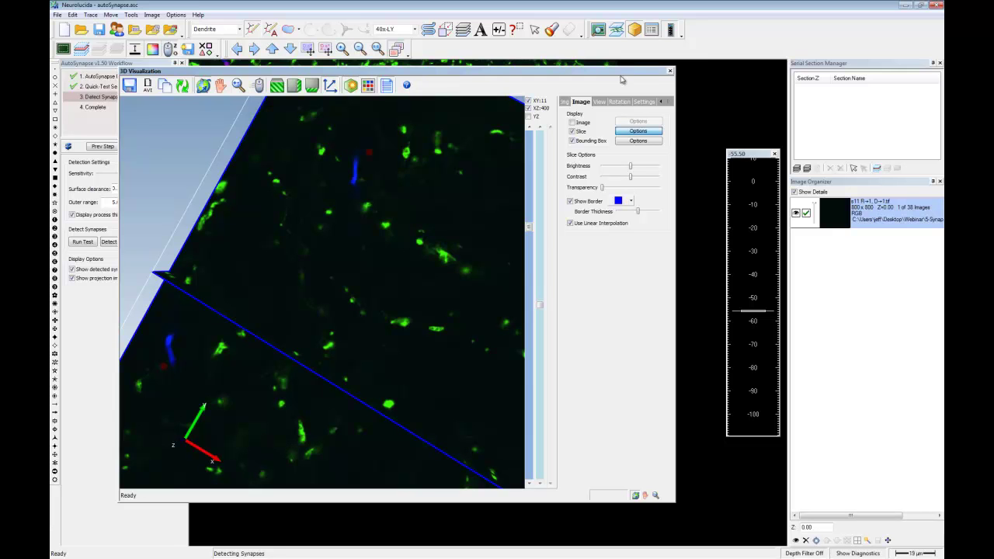
click(669, 71)
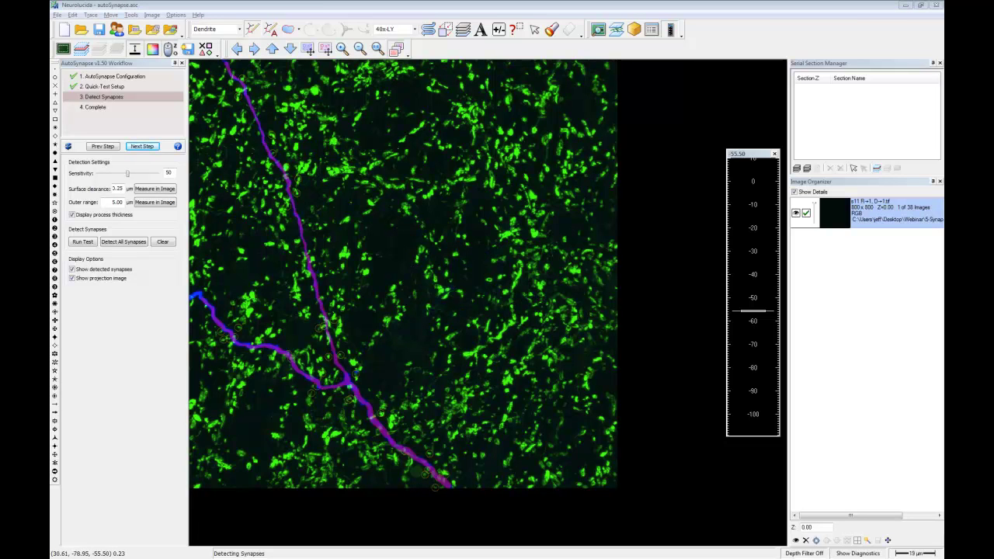
Step: Switch to the PowerPoint slide show, then advance past Spine Analysis to the Summary slide's first bullet
key(alt+Tab)
key(Tab)
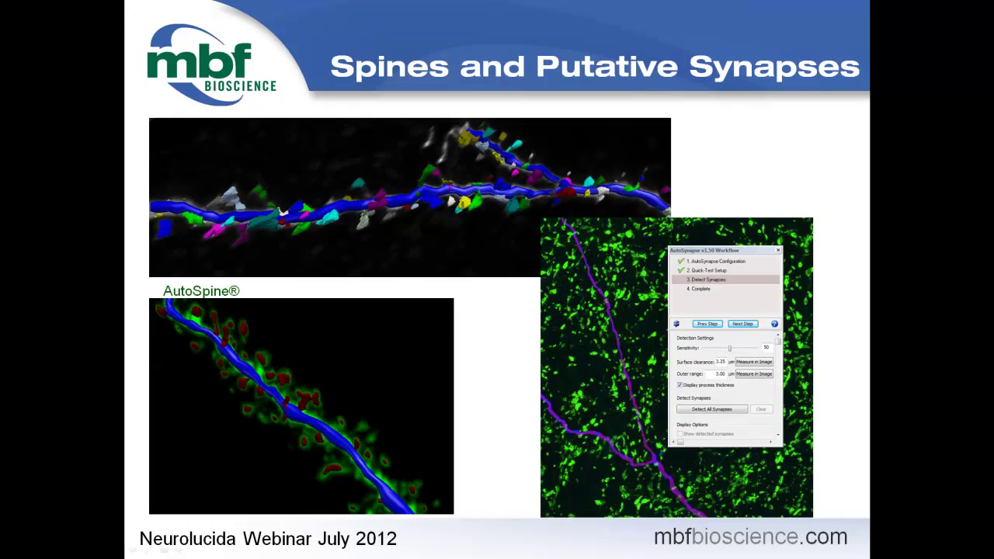
key(Right)
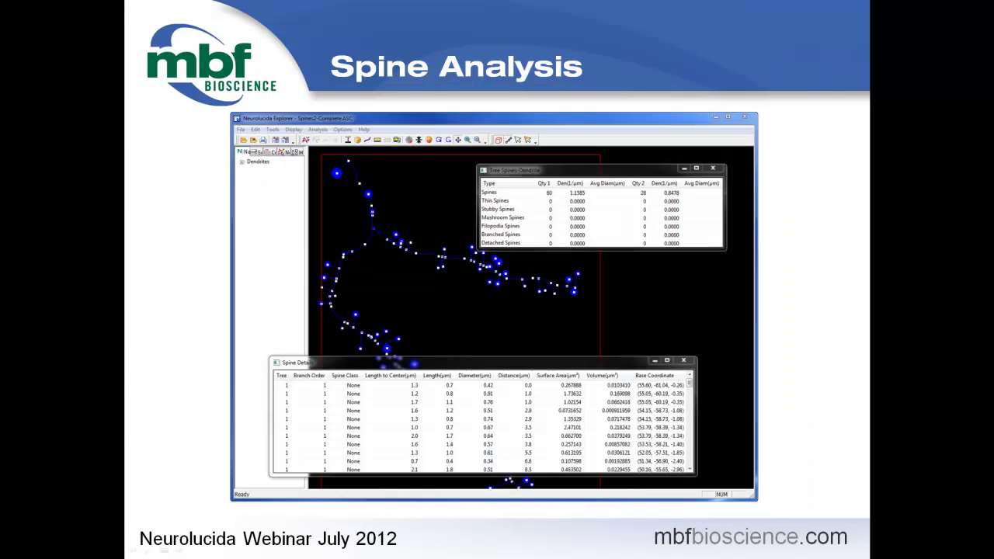
key(Right)
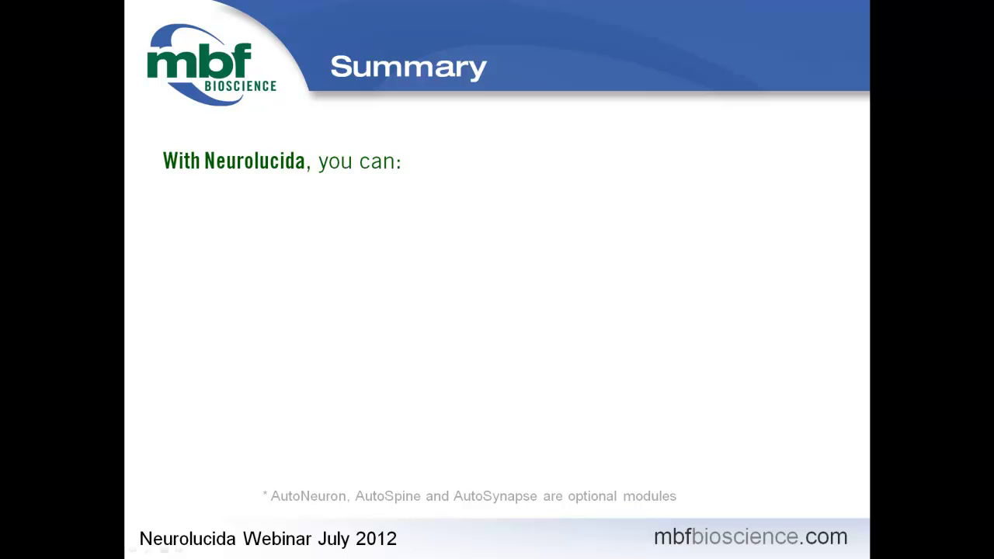
key(Right)
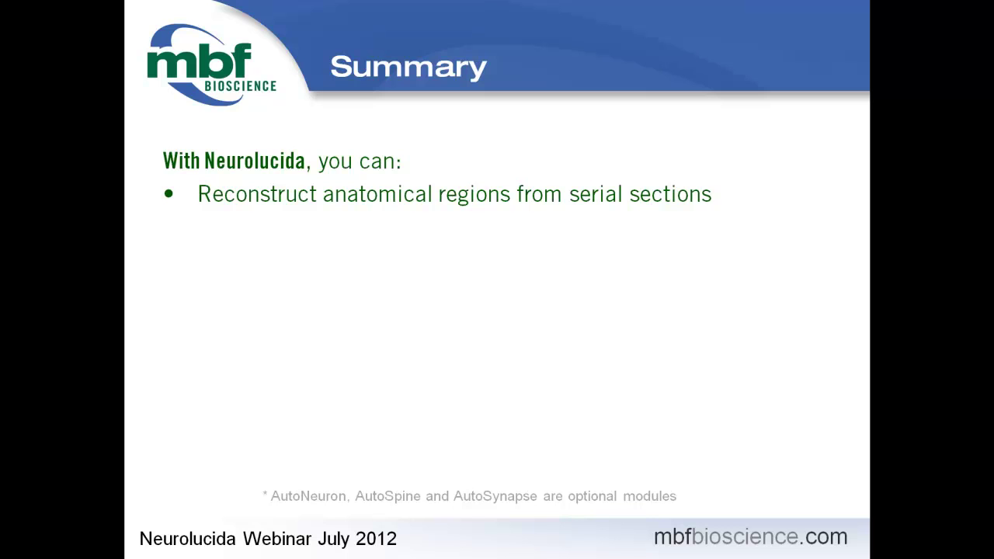